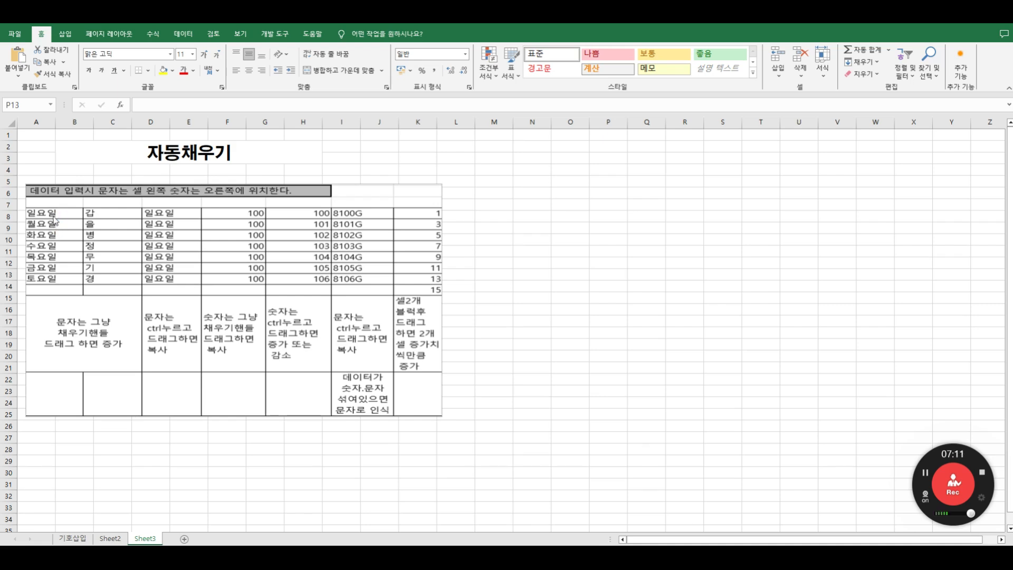
- Enter 일요일 in cell N8 and autofill the consecutive weekdays down to N14
click(533, 221)
click(536, 216)
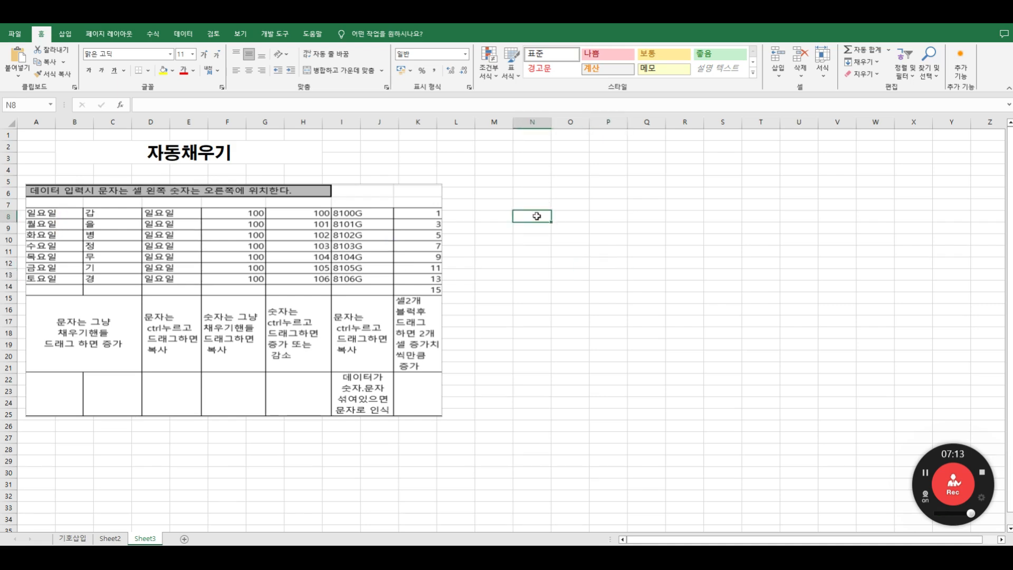
text(일요이)
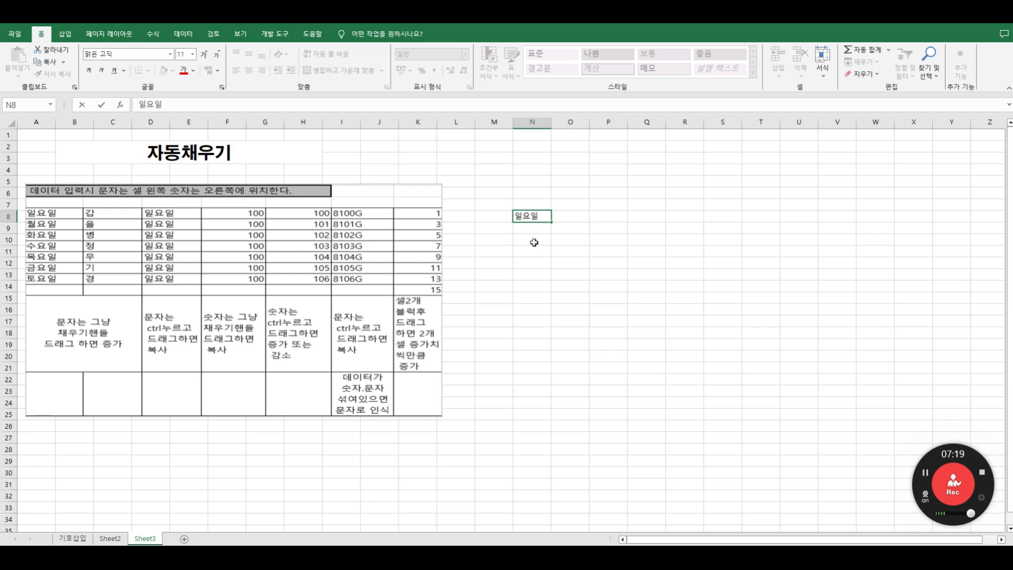
click(533, 272)
click(532, 217)
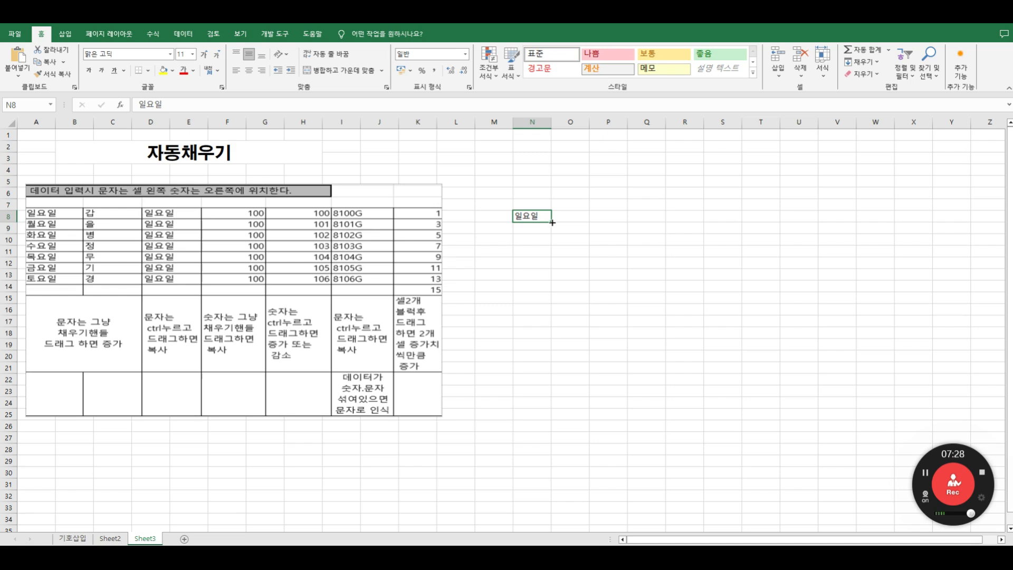
drag(552, 222, 554, 298)
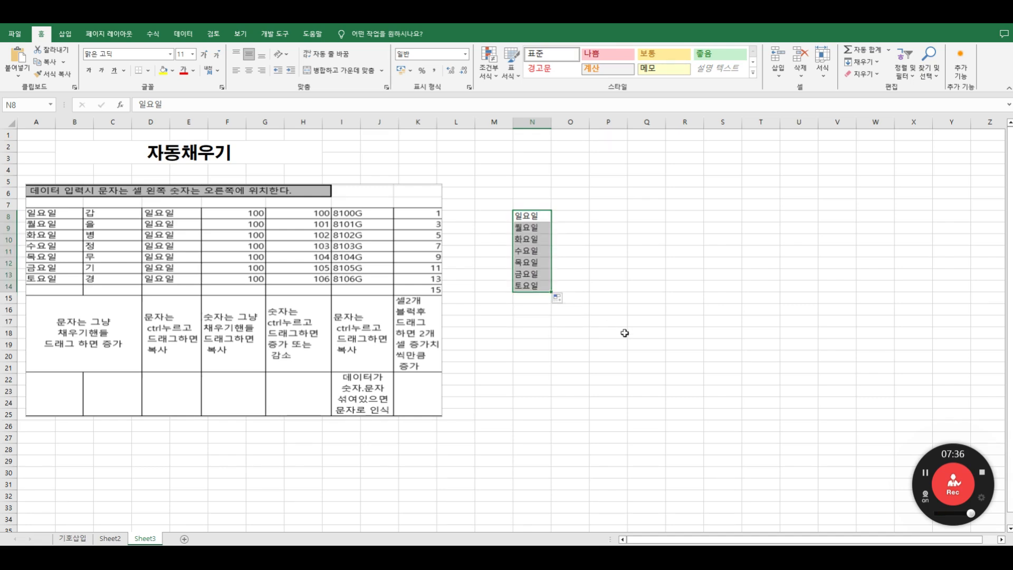
click(626, 323)
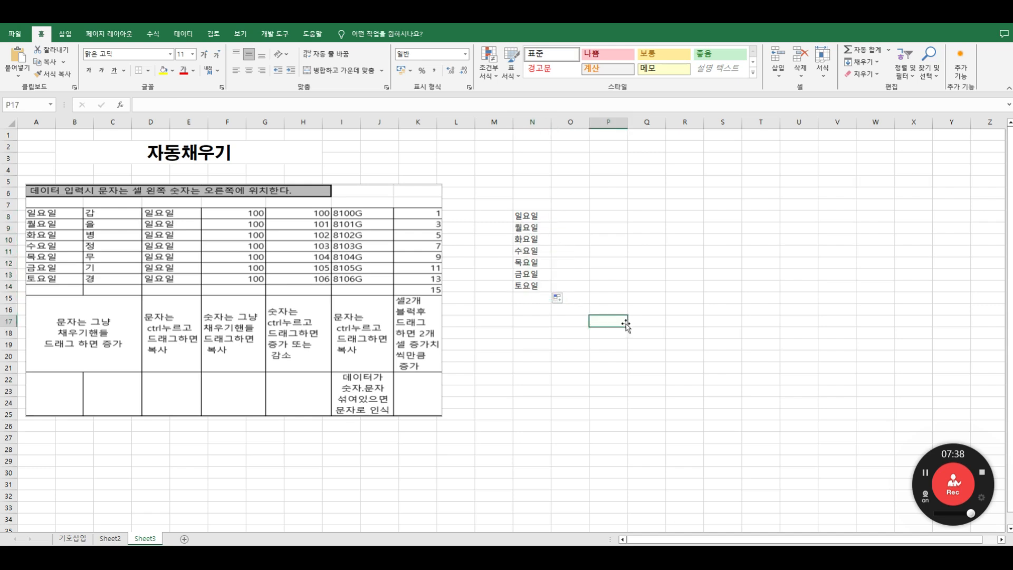
- Autofill the weekday series upward from 일요일 in N8 to cell N3
click(534, 217)
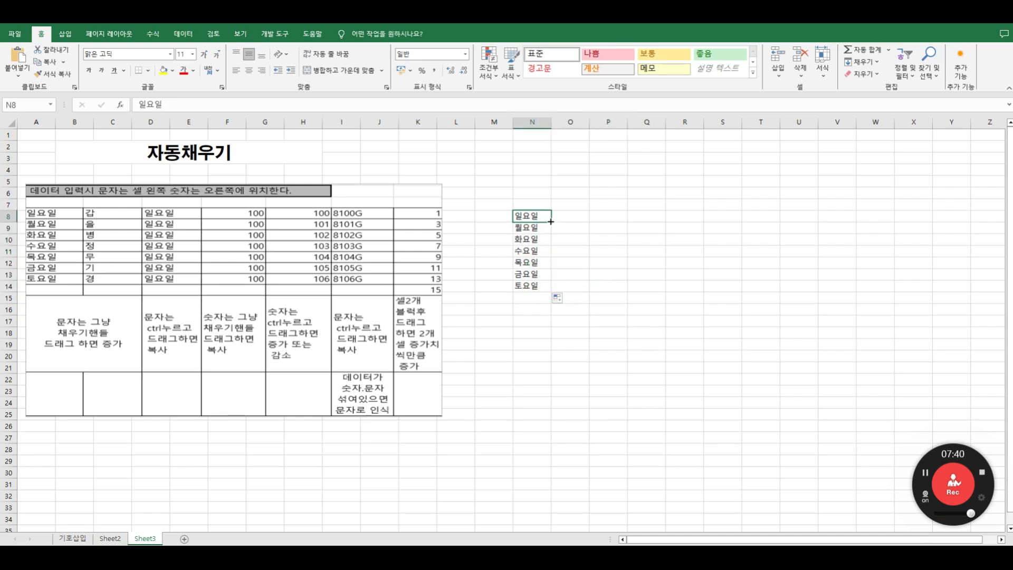
drag(551, 221, 553, 157)
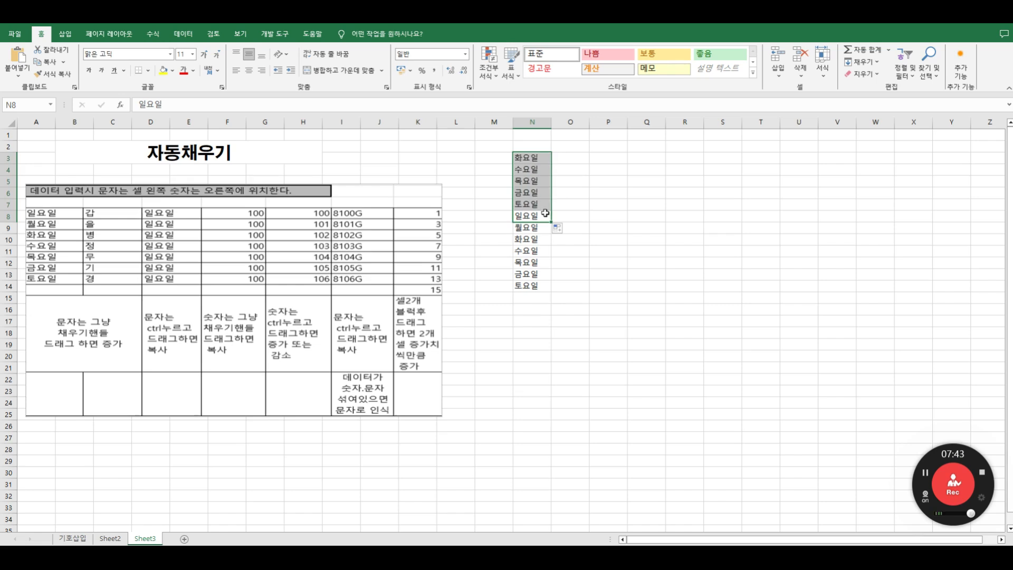
click(586, 242)
click(515, 232)
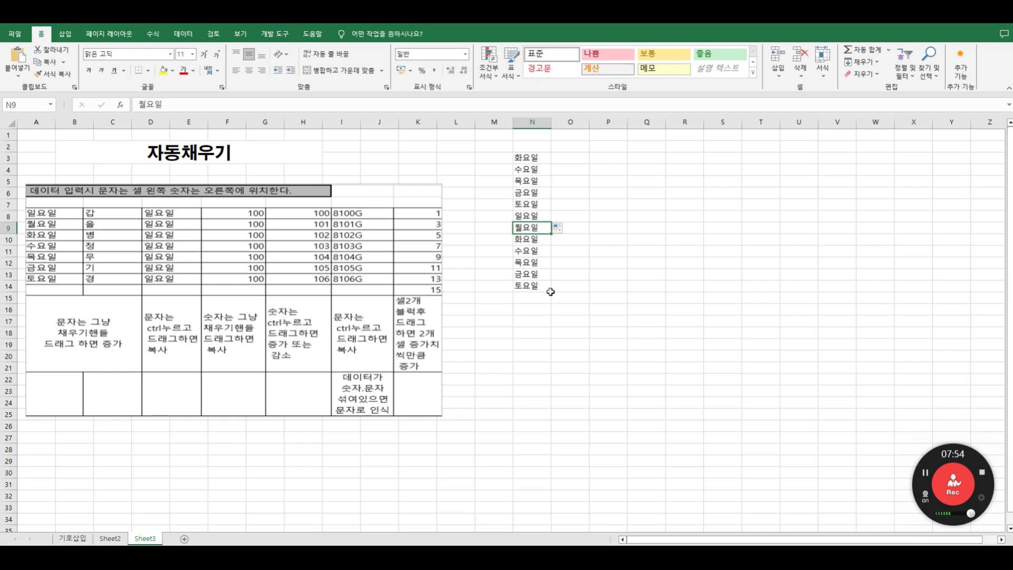
- Enter 갑 in cell O9 and autofill the 갑, 을, 병 series down to O21
click(573, 228)
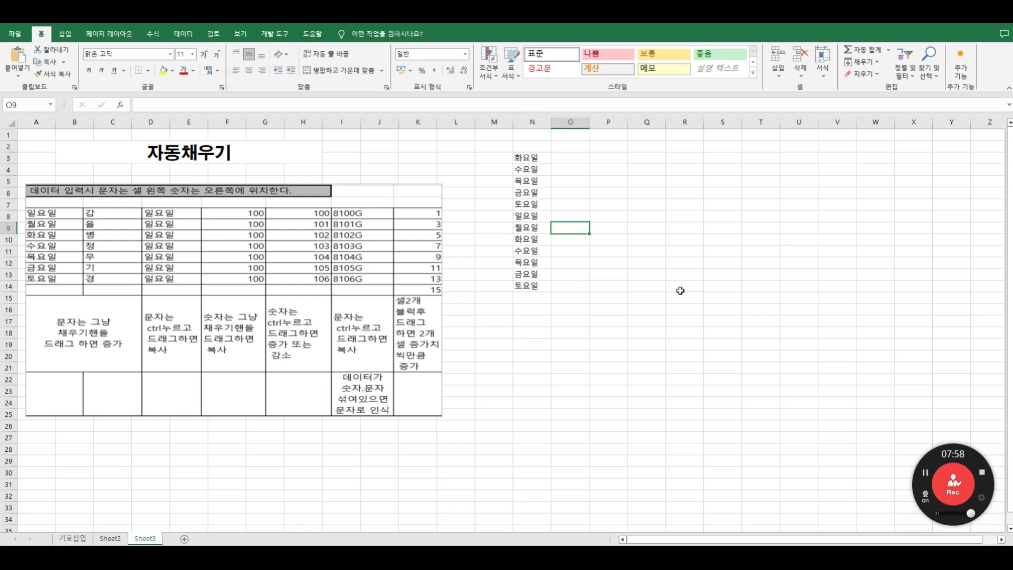
text(가)
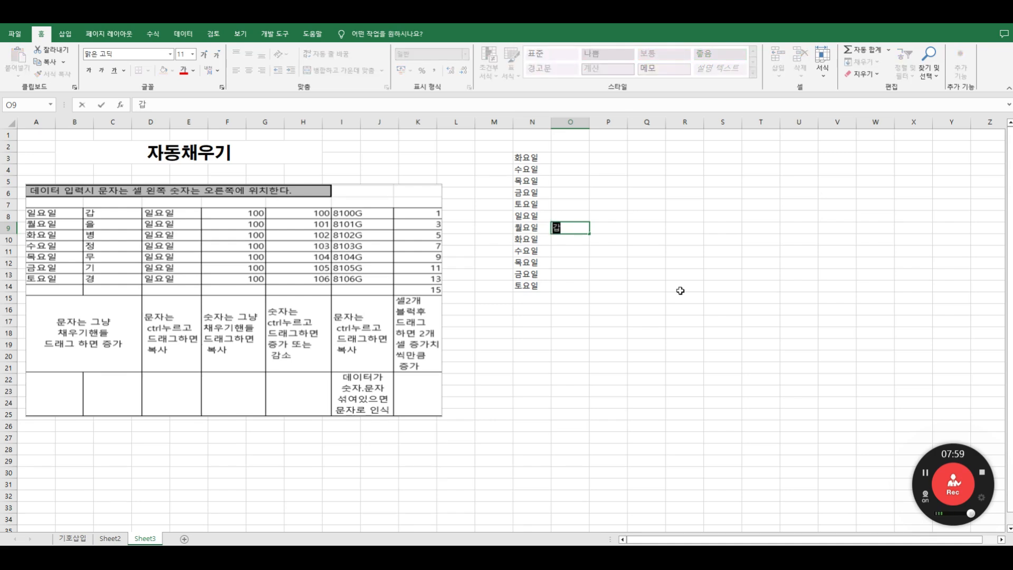
key(Tab)
click(574, 231)
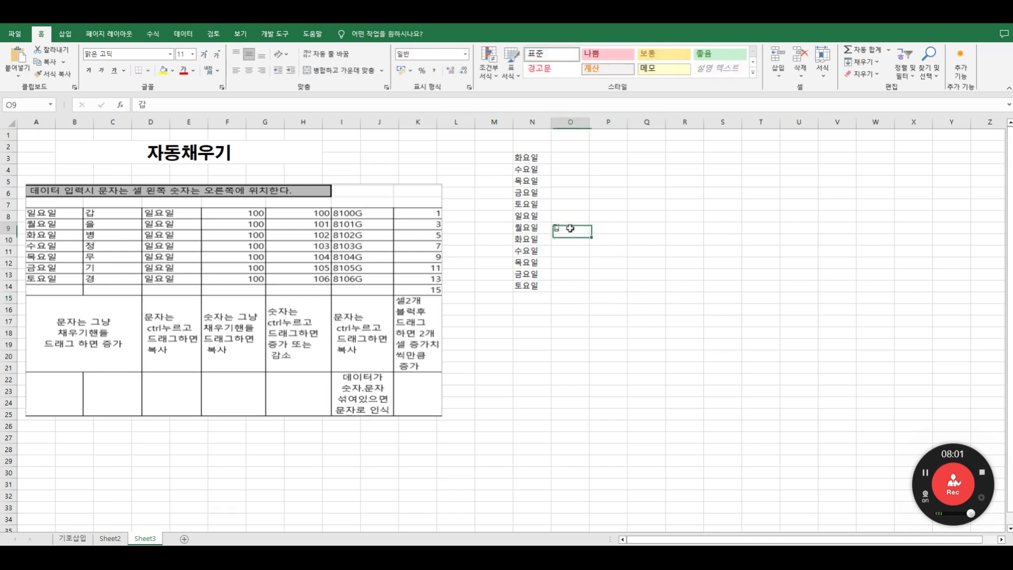
drag(589, 234, 591, 373)
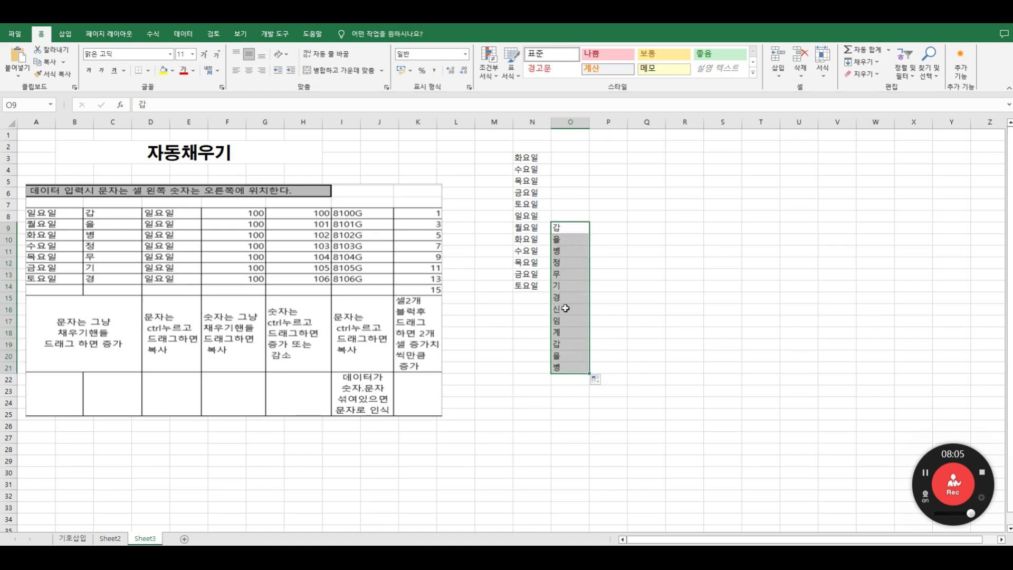
click(629, 319)
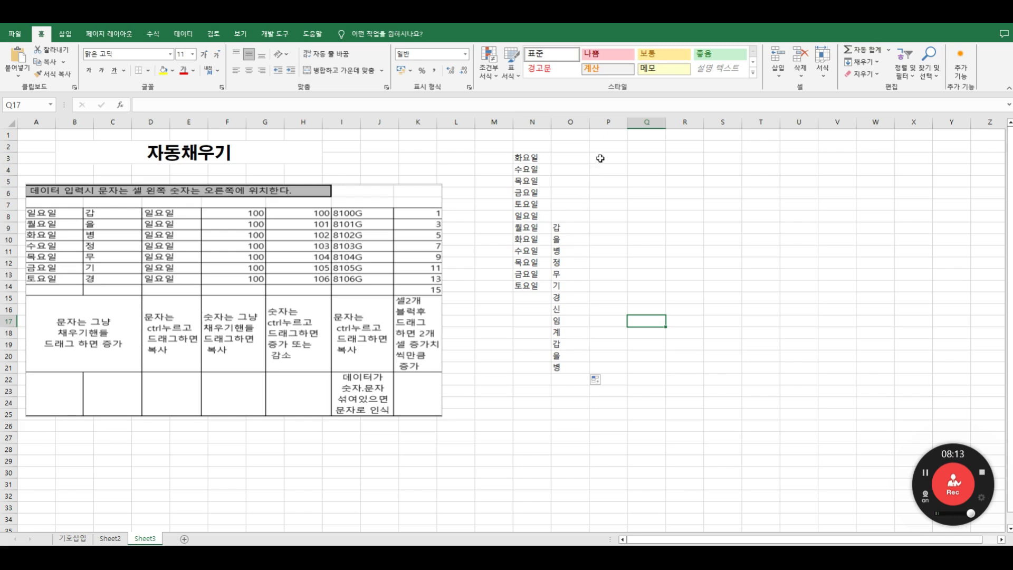
- Enter 일요일 in cell P8 and copy it unchanged down to P17 with the fill handle
click(604, 219)
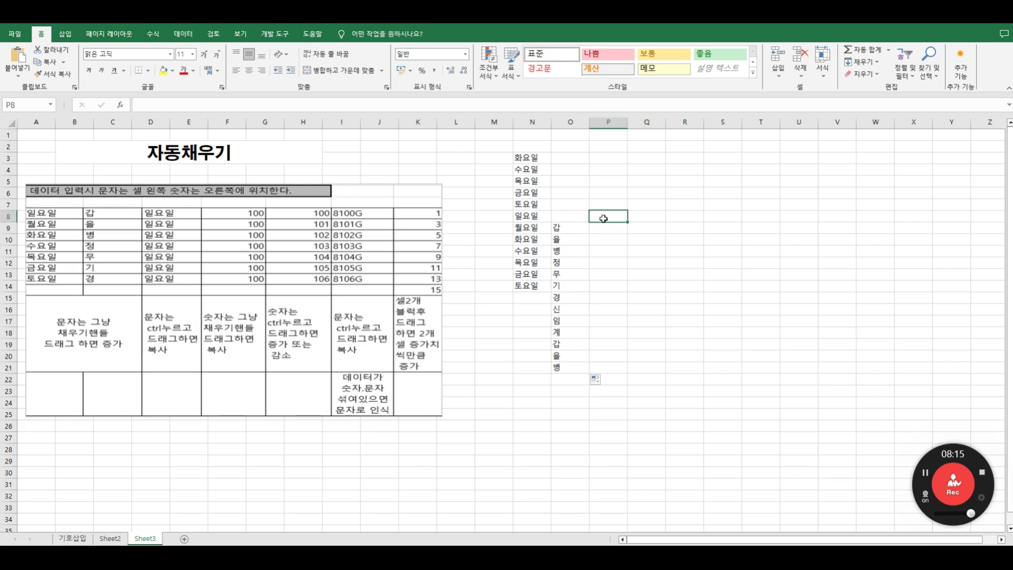
text(일요일)
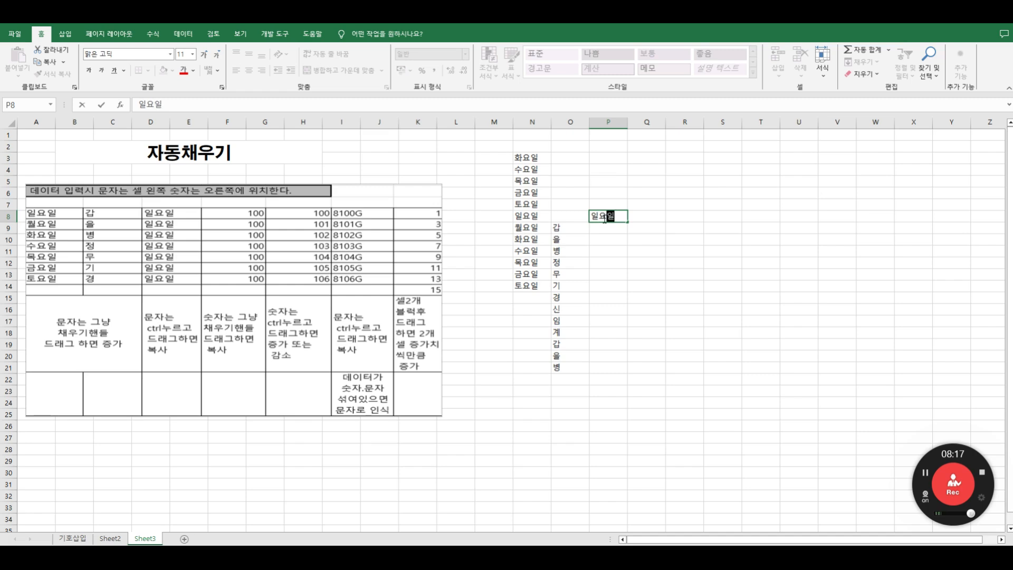
click(609, 274)
click(606, 218)
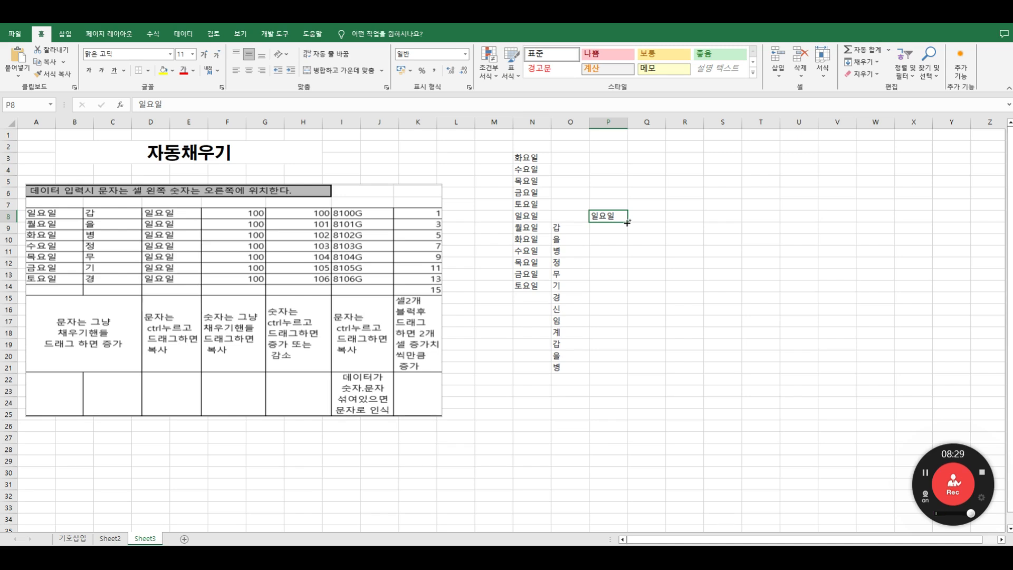
drag(627, 223, 625, 331)
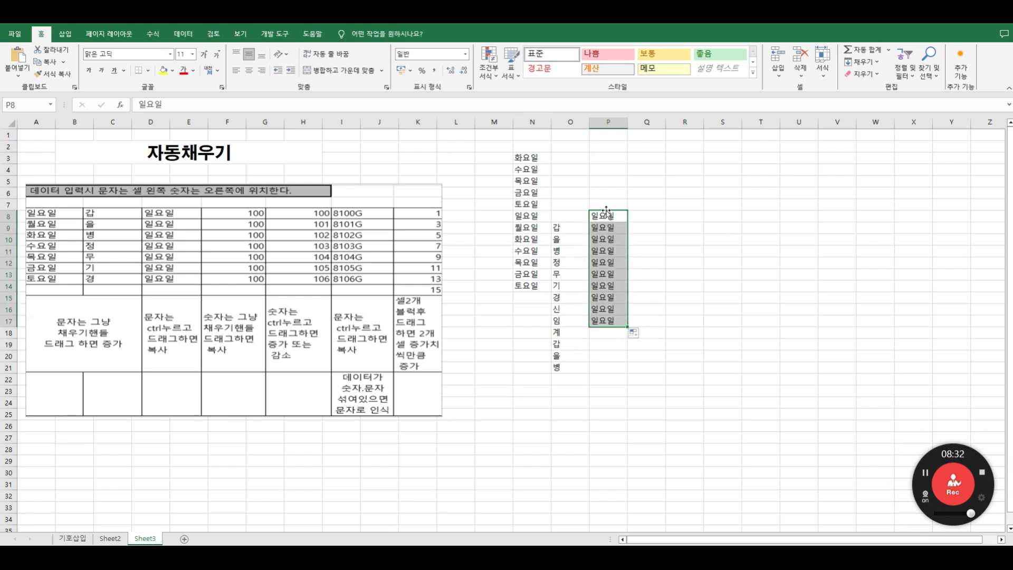
click(696, 325)
- Fill the whole range Q8:Q17 with 일요일 in a single entry
click(644, 216)
drag(645, 216, 647, 323)
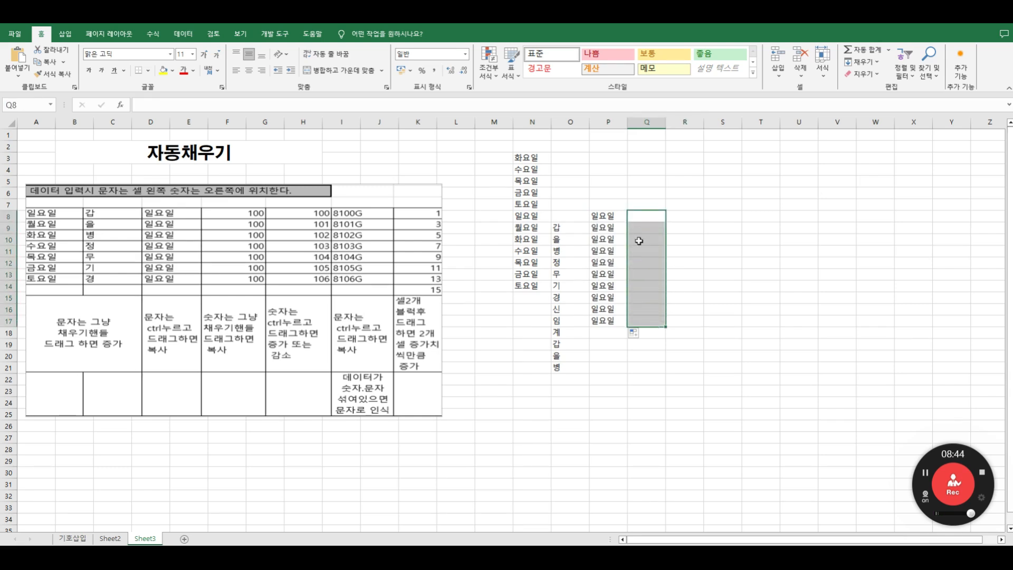
text(일요이ㄹ)
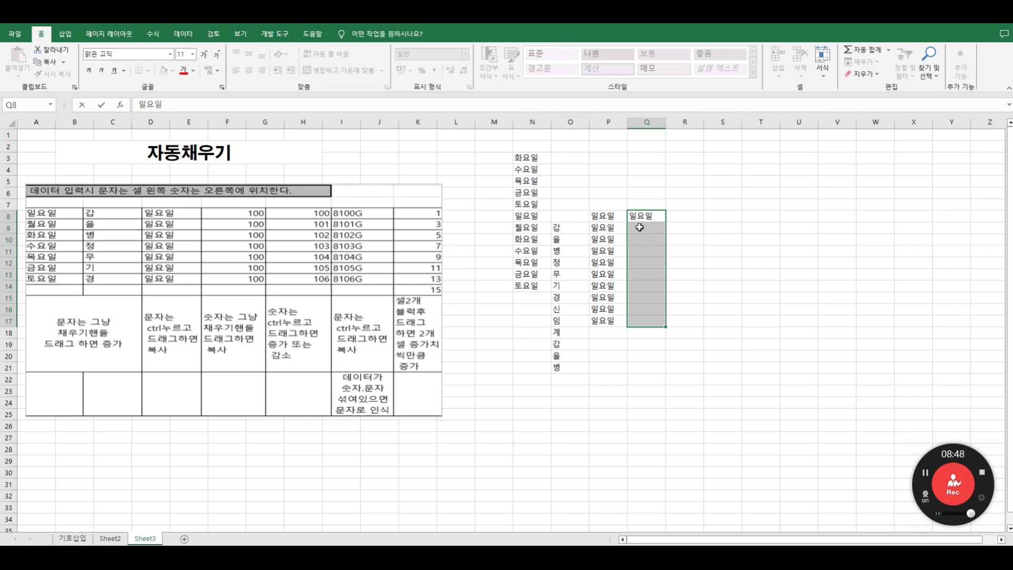
key(ctrl+Return)
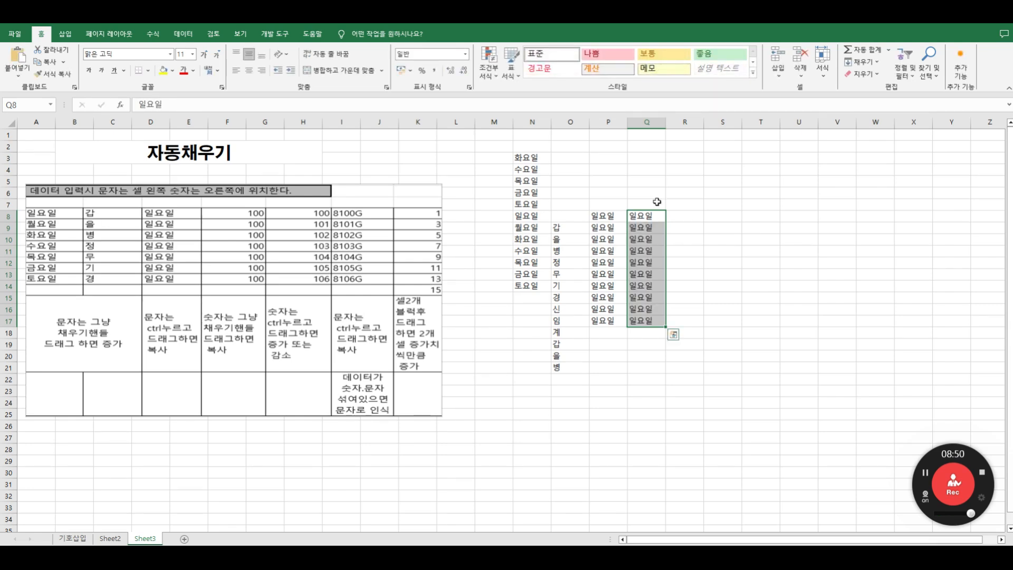
- Copy 일요일 unchanged from Q17 down to Q26 with the fill handle
click(645, 355)
click(646, 321)
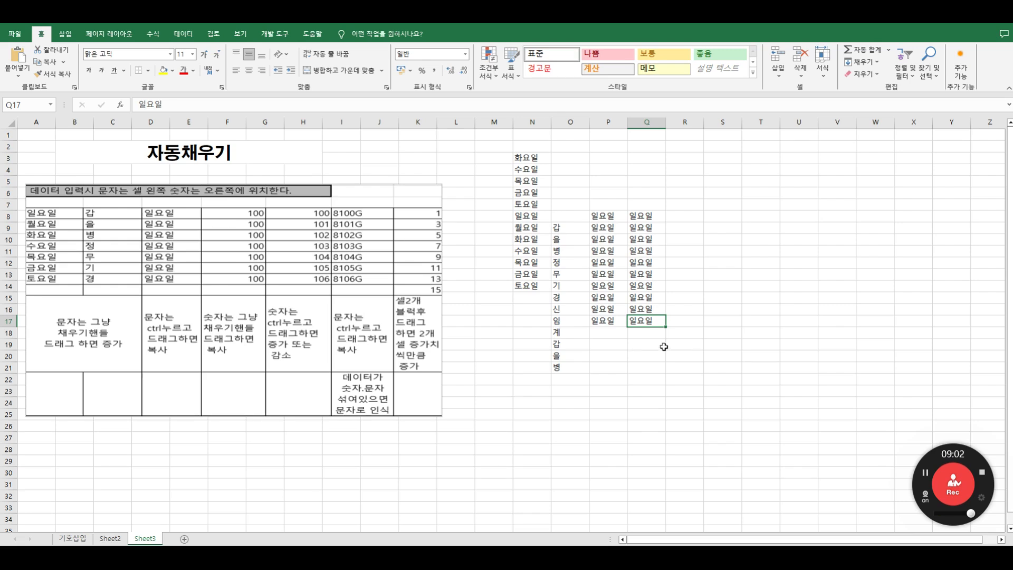
drag(666, 327, 667, 432)
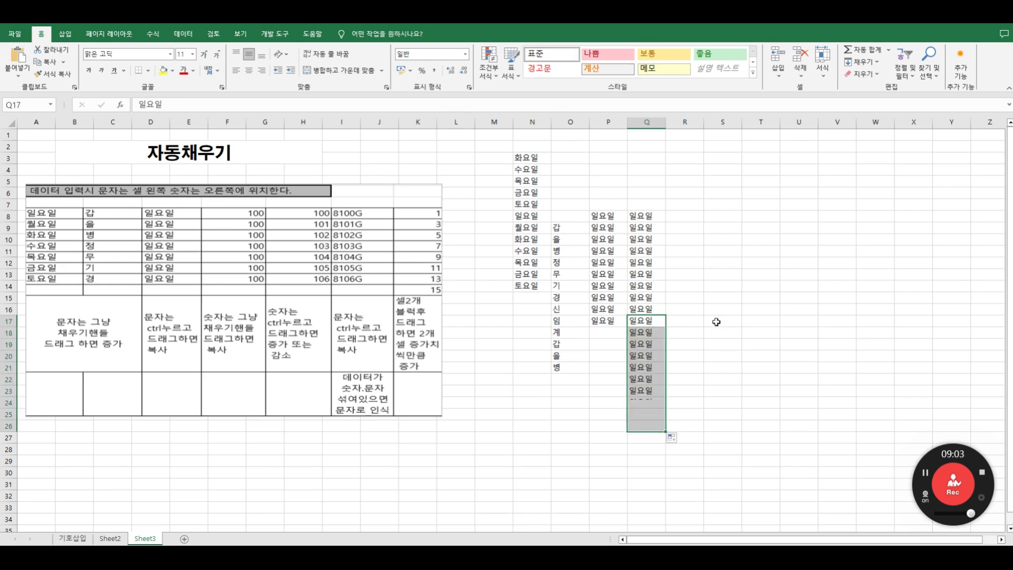
click(716, 321)
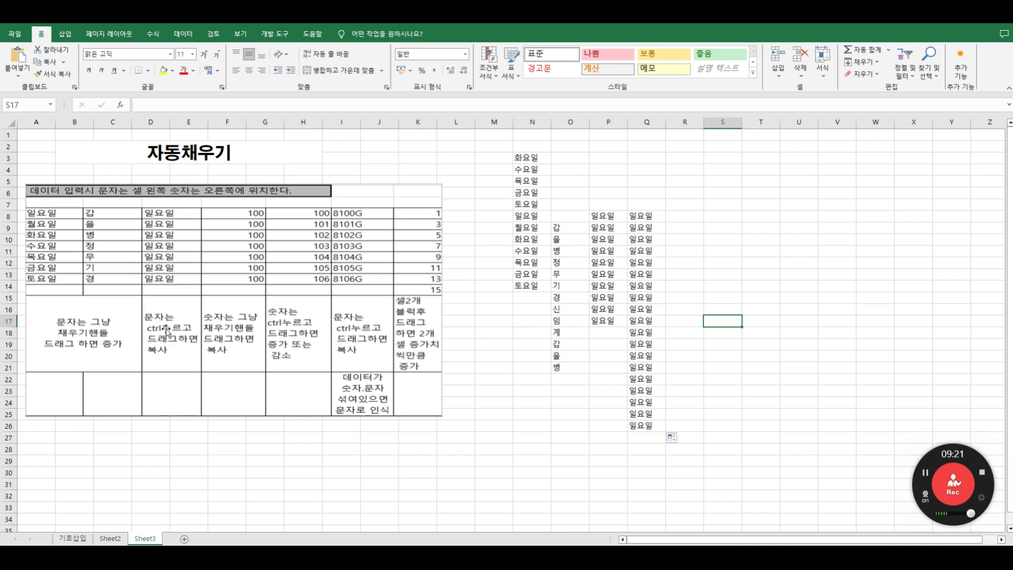
click(938, 485)
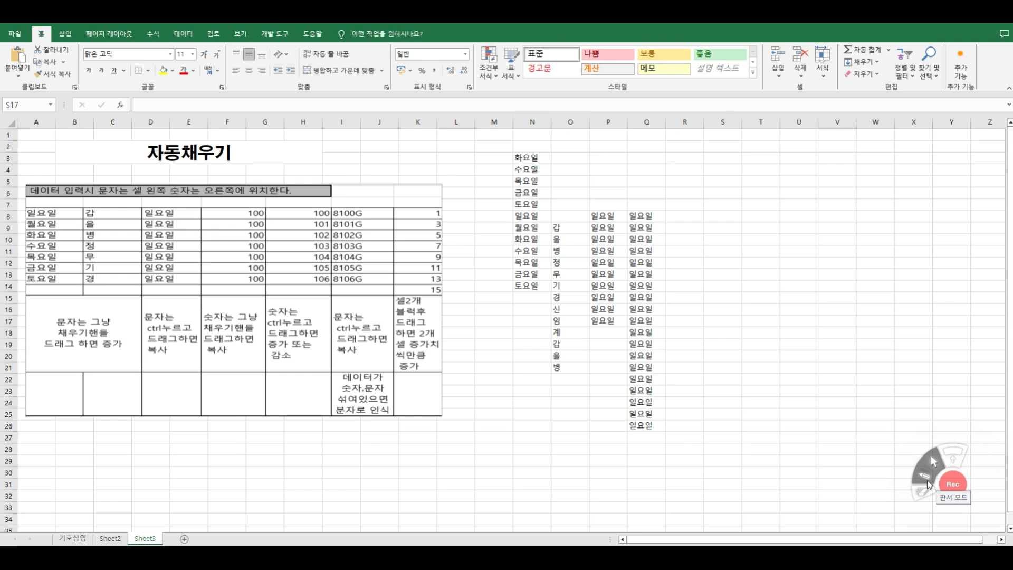
click(927, 479)
mouse_move(143, 334)
mouse_down()
mouse_move(172, 329)
mouse_move(150, 320)
mouse_move(167, 343)
mouse_move(184, 344)
mouse_move(144, 356)
mouse_move(169, 345)
mouse_move(170, 361)
mouse_up()
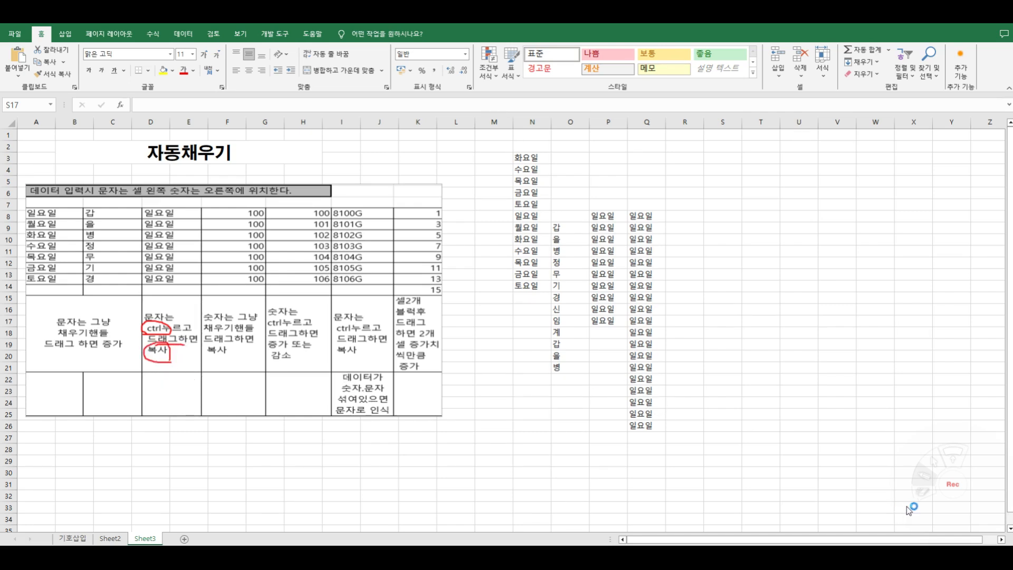
click(951, 487)
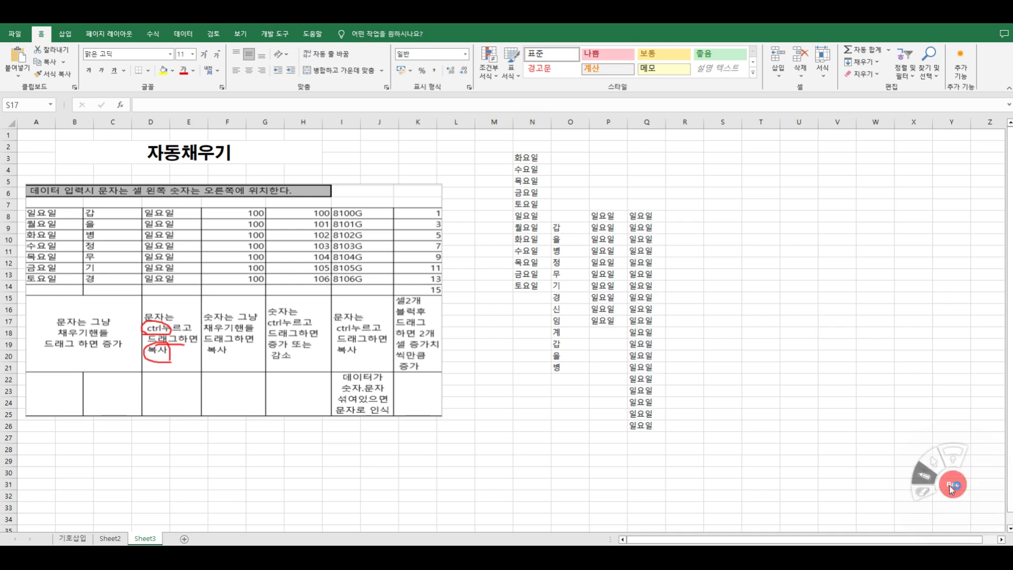
click(926, 492)
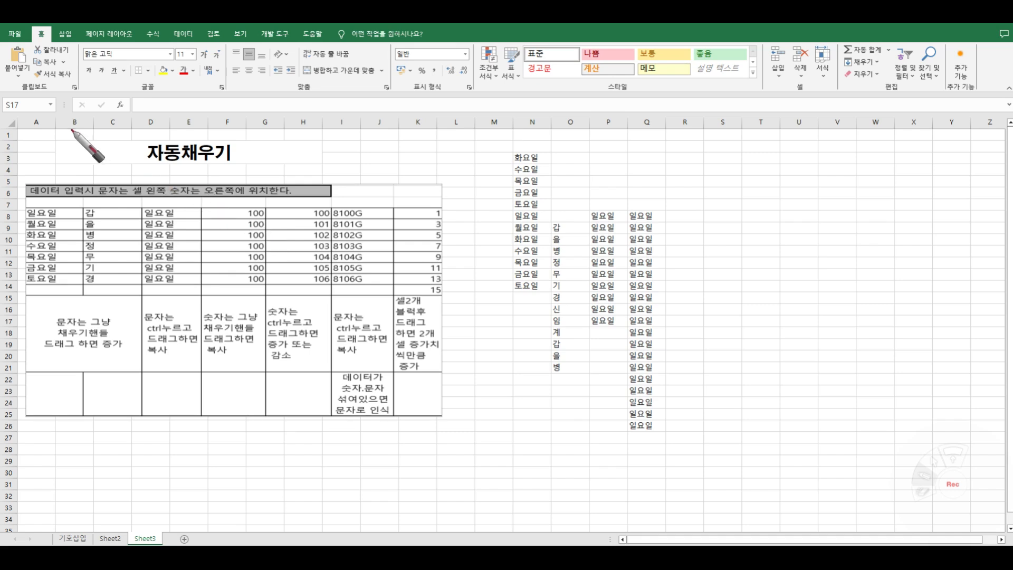
click(931, 456)
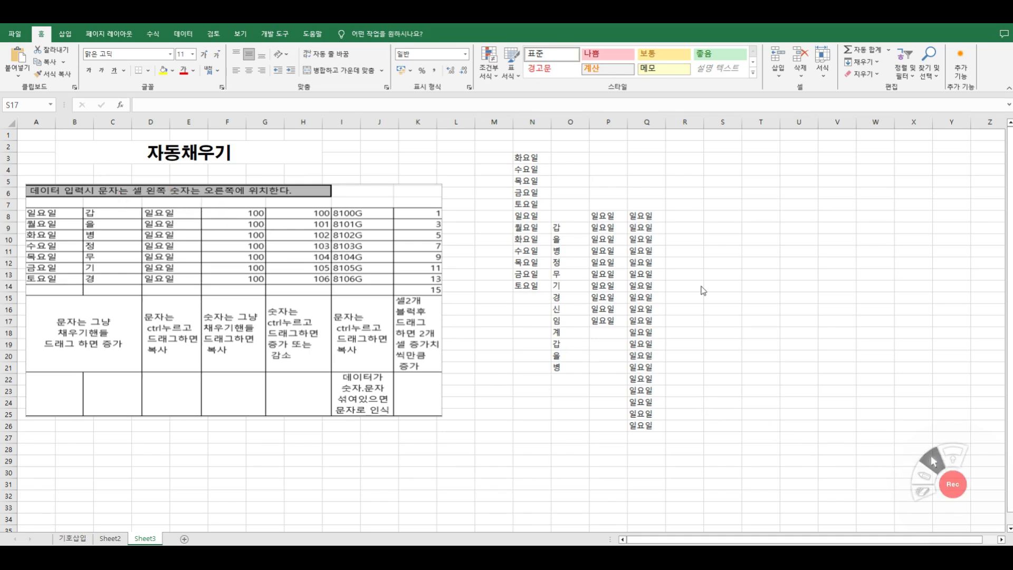
- Enter 100 in cell R8 and copy the same number down to R17 with the fill handle
click(689, 219)
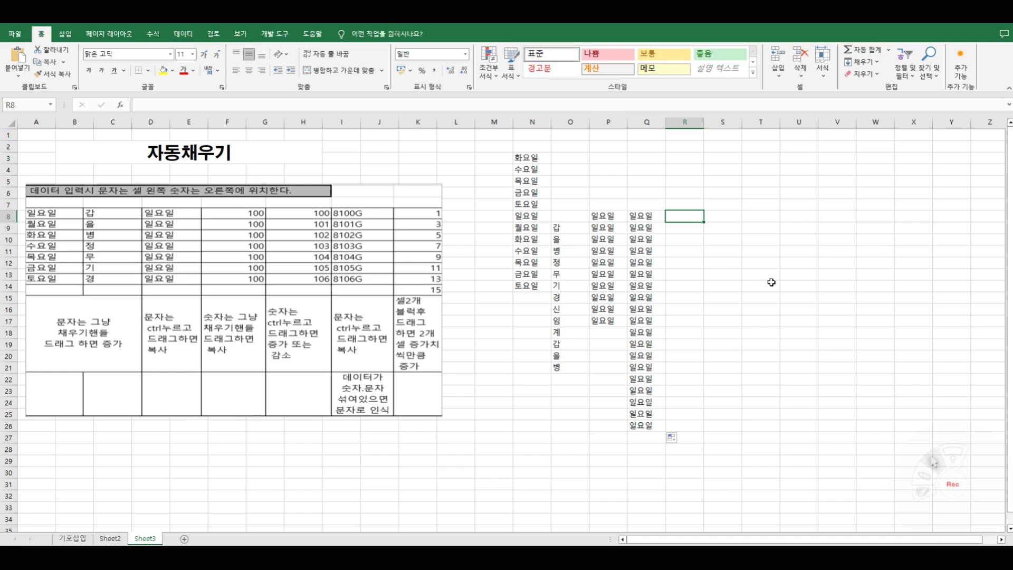
text(100)
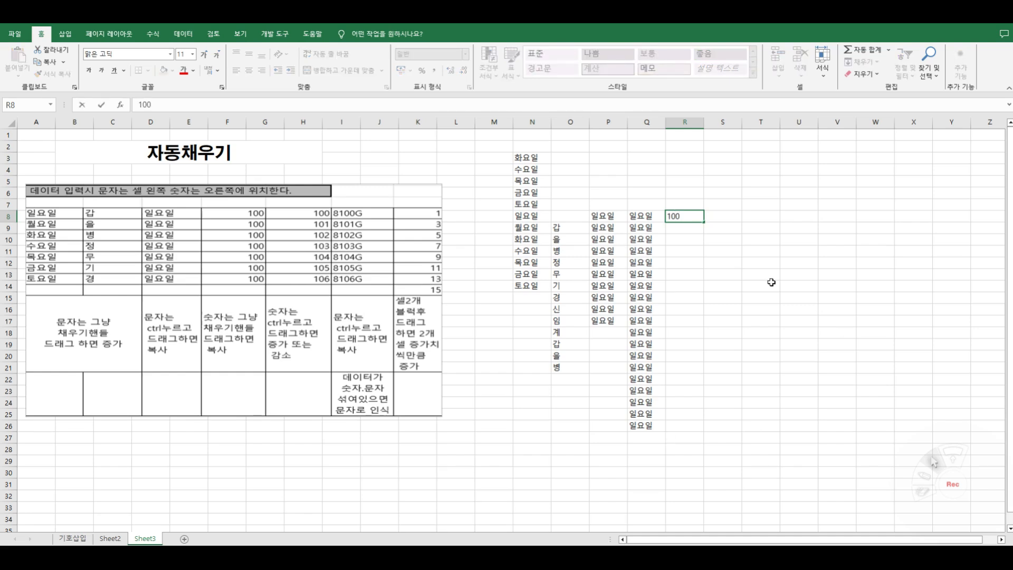
click(771, 282)
click(689, 216)
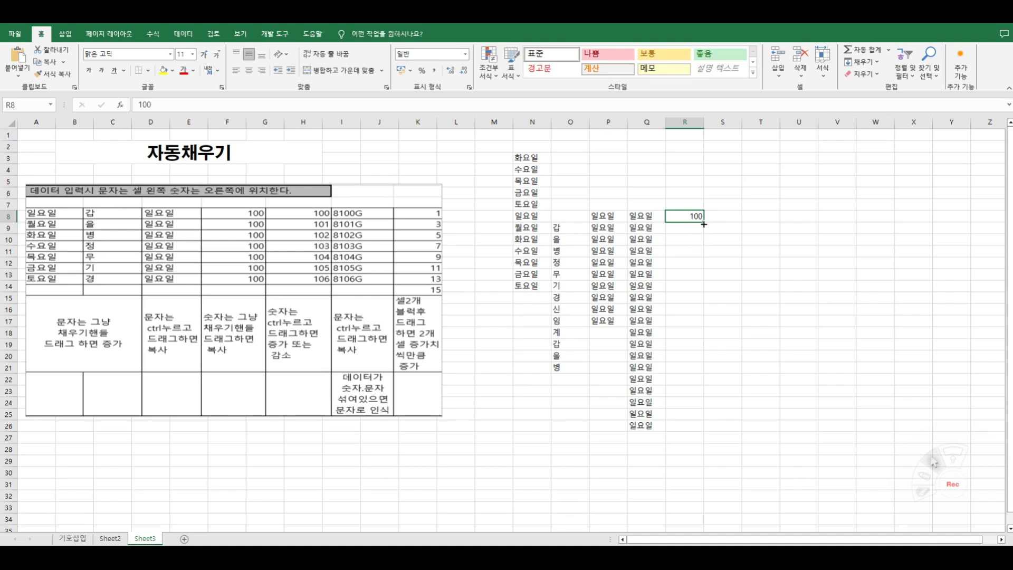
drag(704, 224, 704, 323)
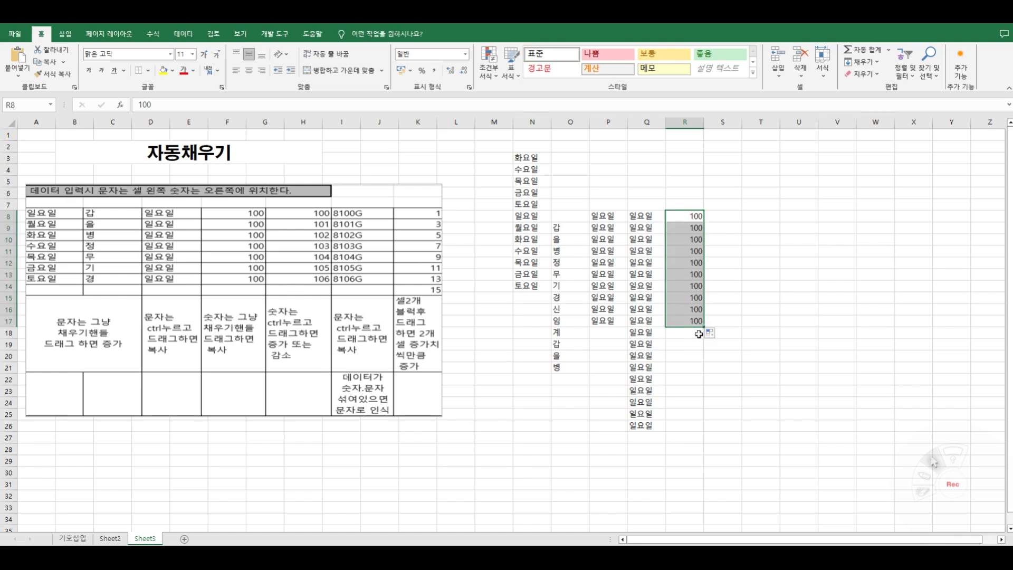
- Autofill from the 100 in R17 down to R25 as a series increasing by 1
click(692, 323)
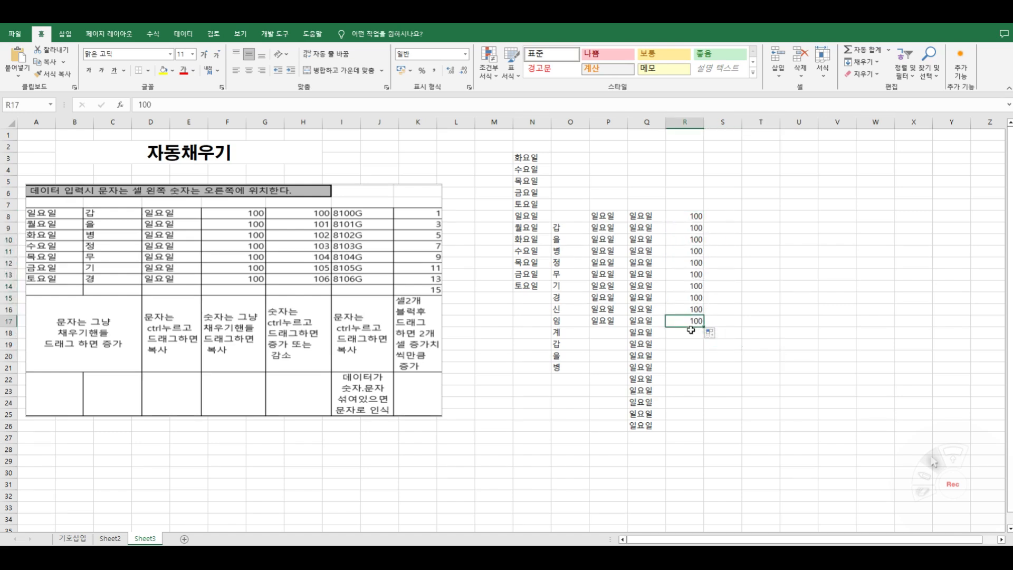
drag(702, 327, 702, 418)
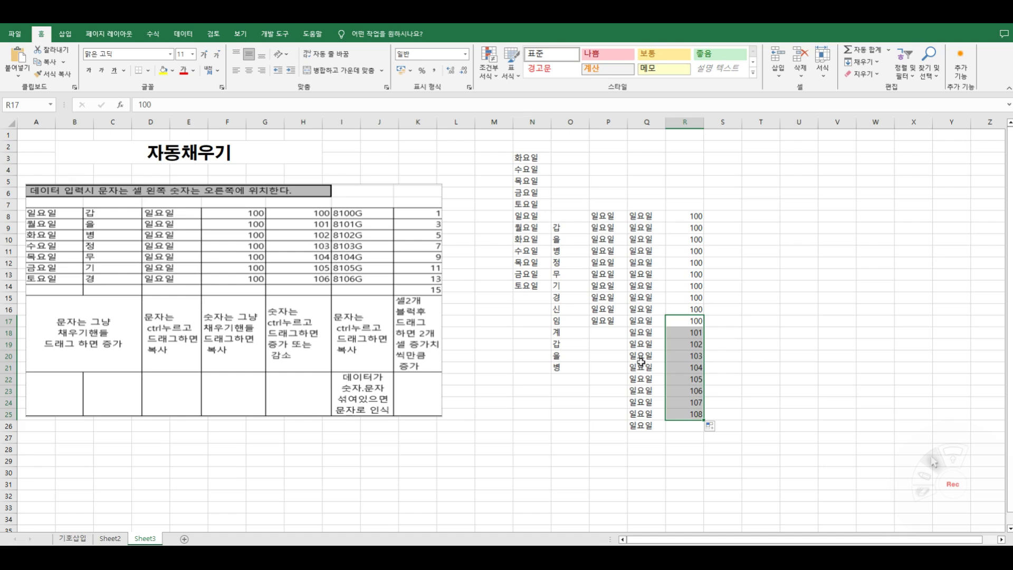
click(758, 305)
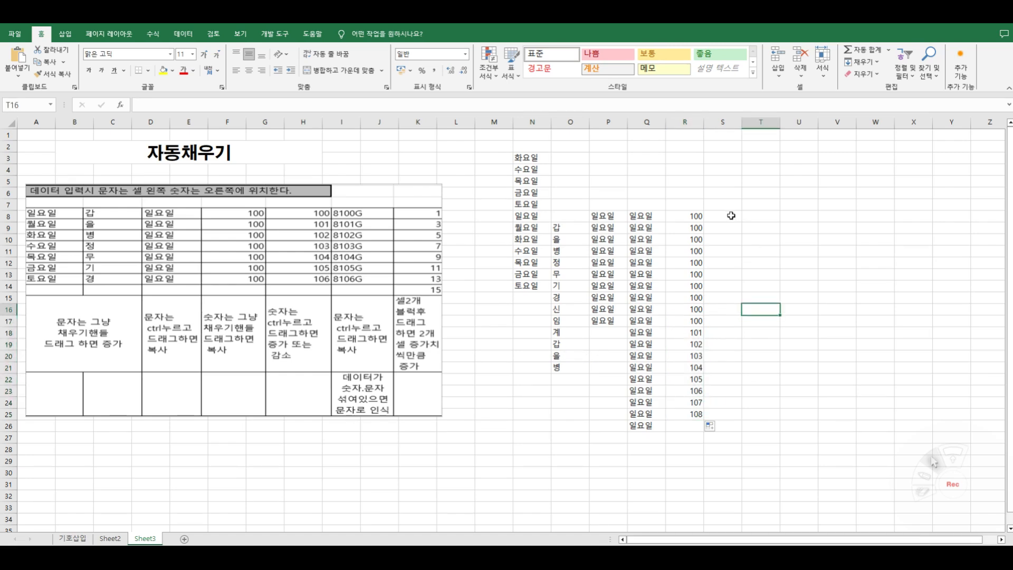
- Enter 200 in cell S8 and copy the same number upward to S3 with the fill handle
click(731, 216)
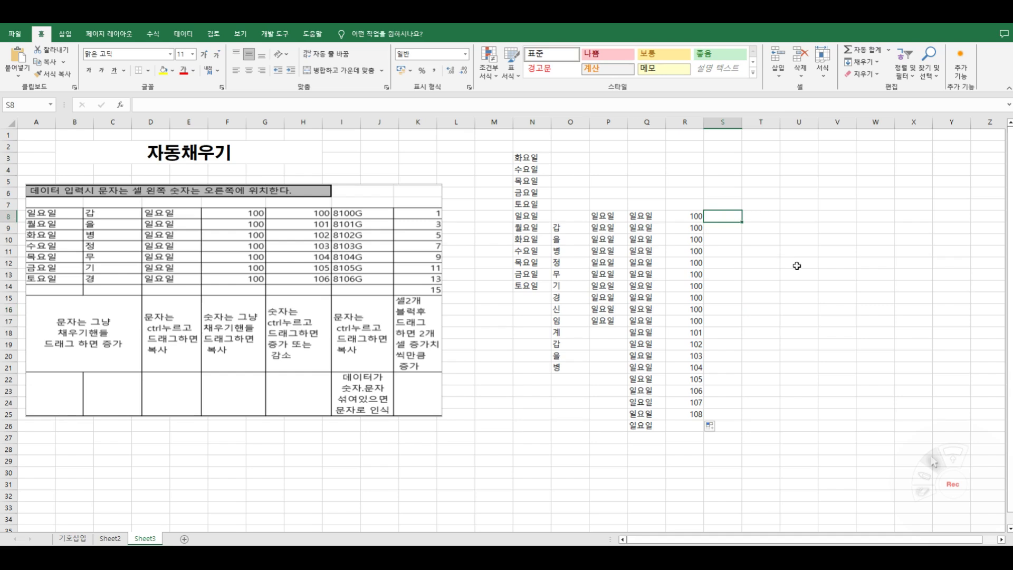
text(20)
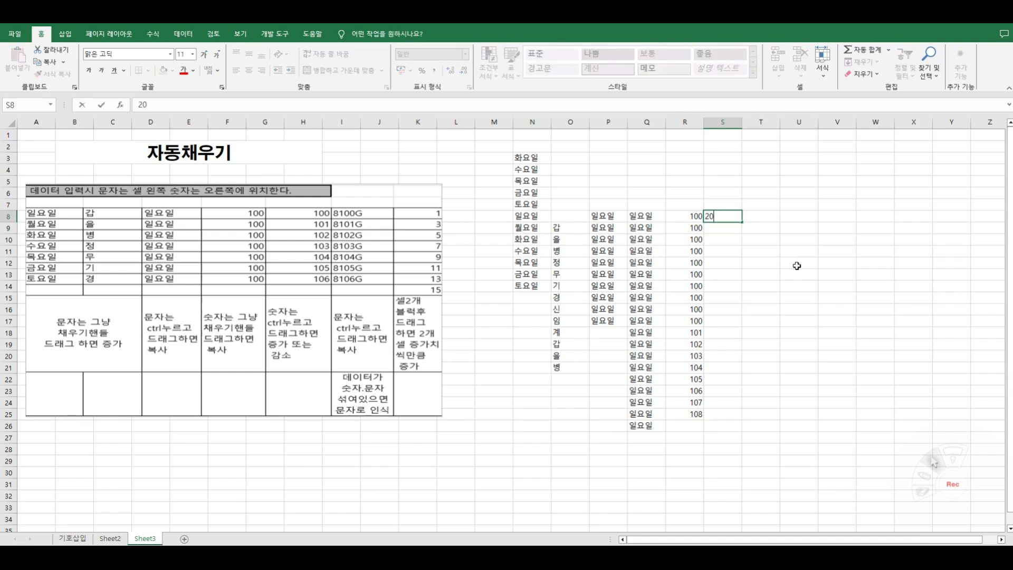
text(0)
key(ctrl+Return)
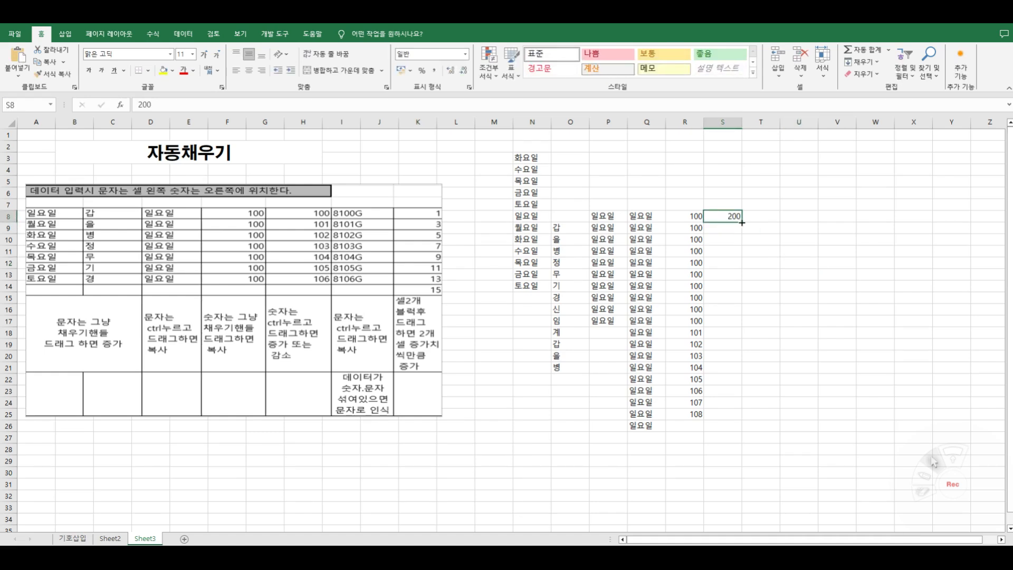
drag(742, 222, 747, 154)
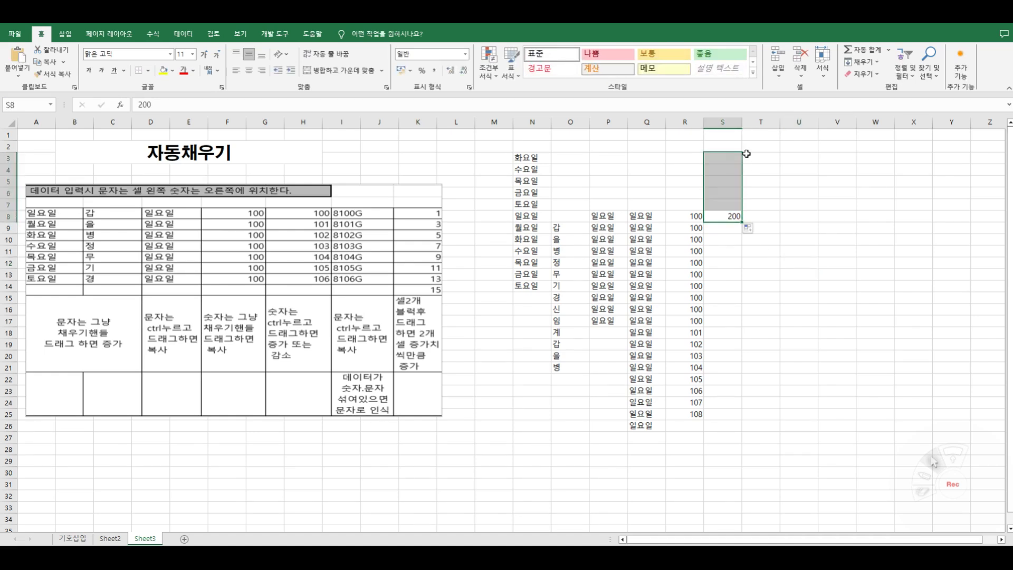
click(771, 275)
click(737, 159)
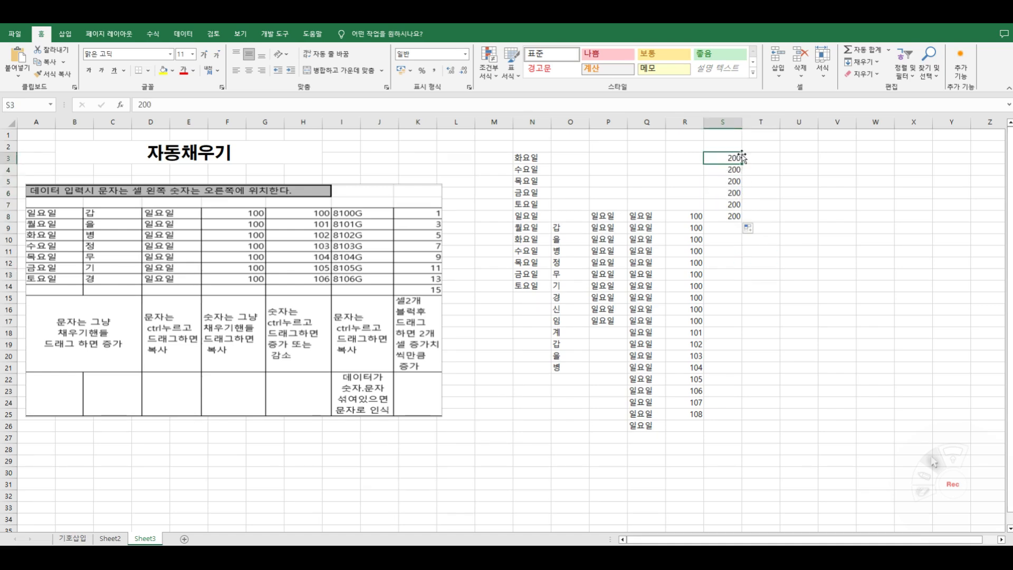
- Autofill from the 200 in S8 down to S15 as a series increasing by 1
click(735, 216)
drag(742, 221, 742, 301)
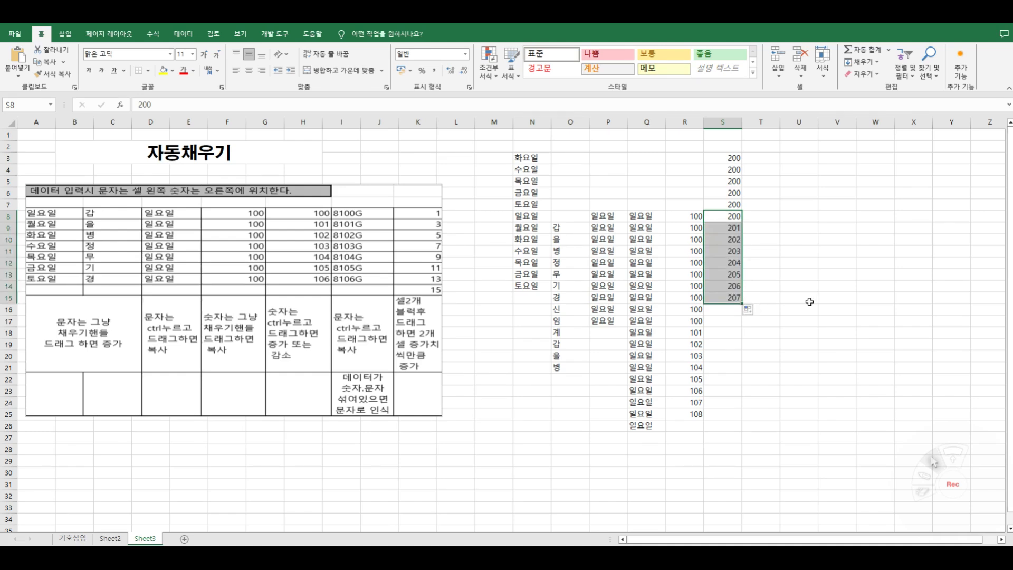
- Enter 200 in cell T9 and autofill it upward to T4 as a series decreasing by 1
click(763, 228)
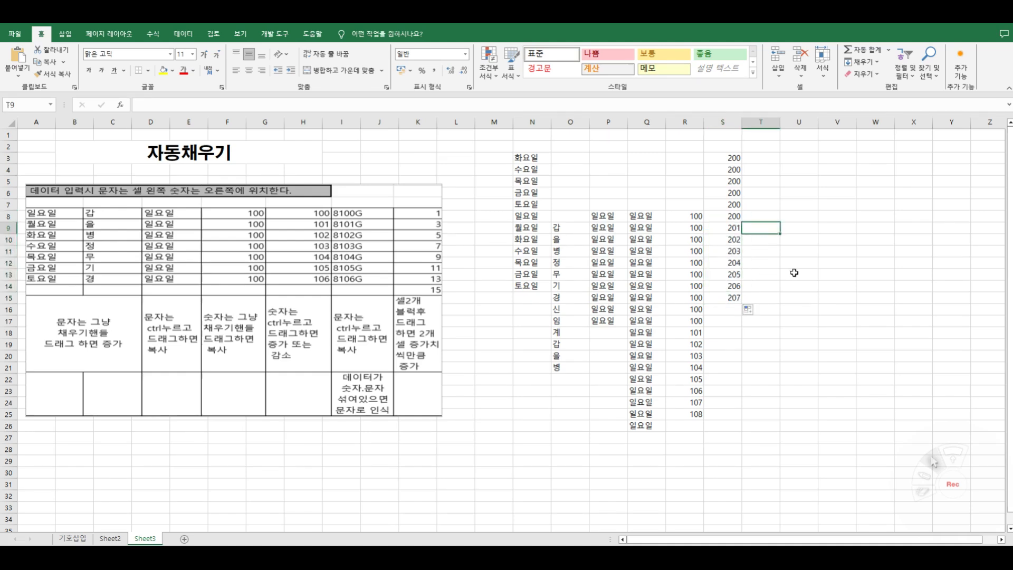
text(200)
click(846, 312)
click(772, 228)
drag(780, 232, 780, 168)
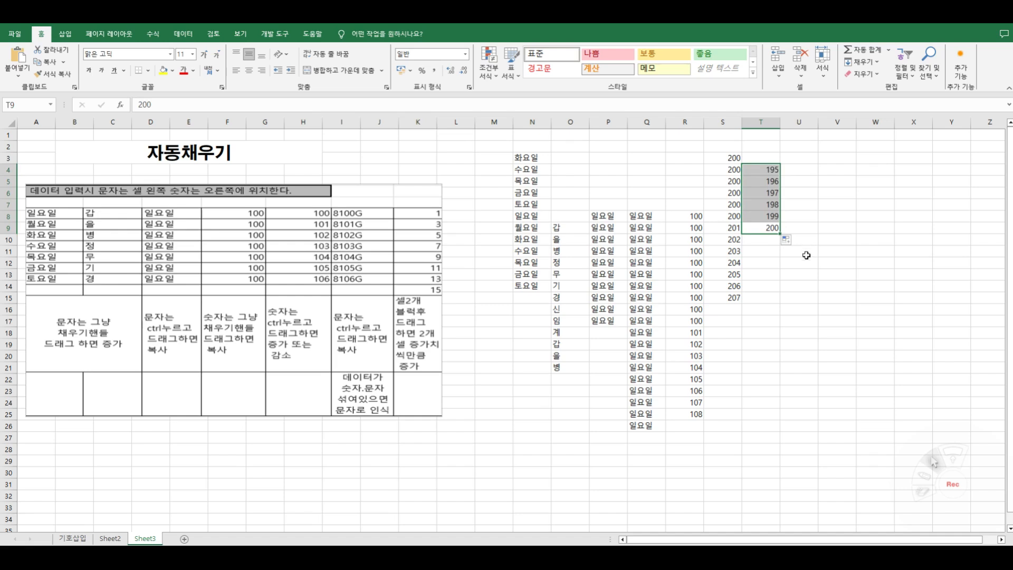
click(755, 305)
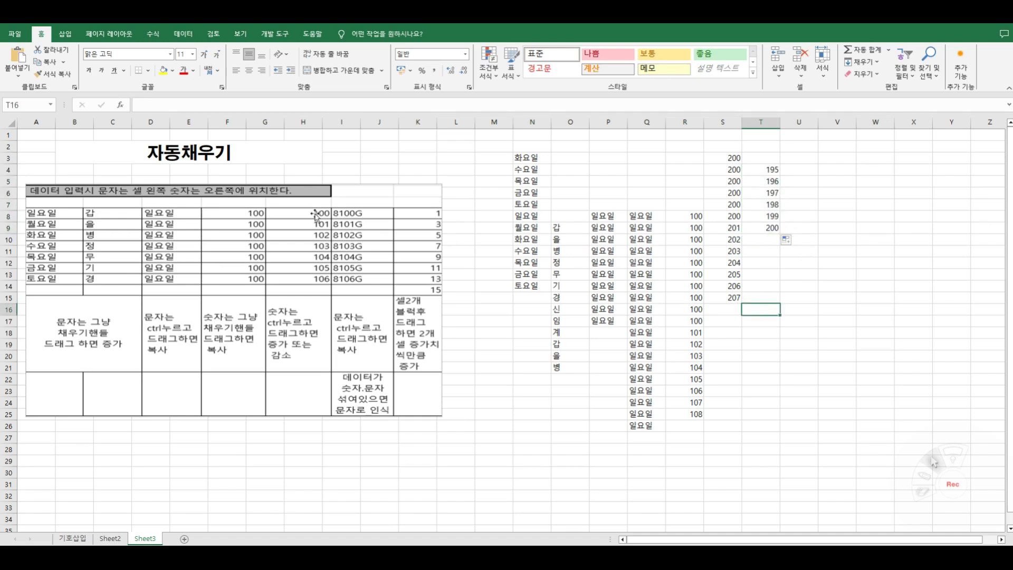
click(932, 479)
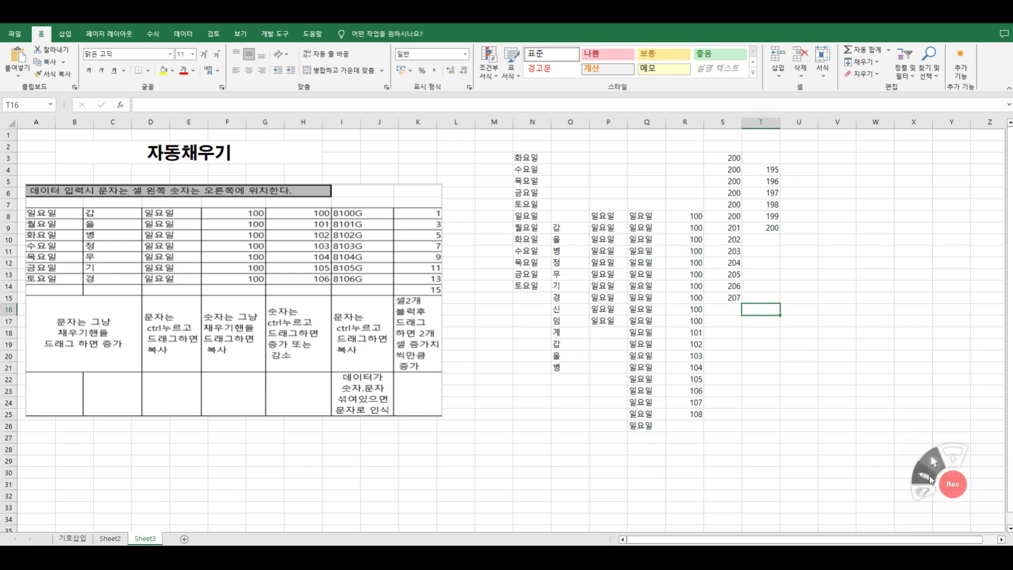
drag(335, 217, 362, 214)
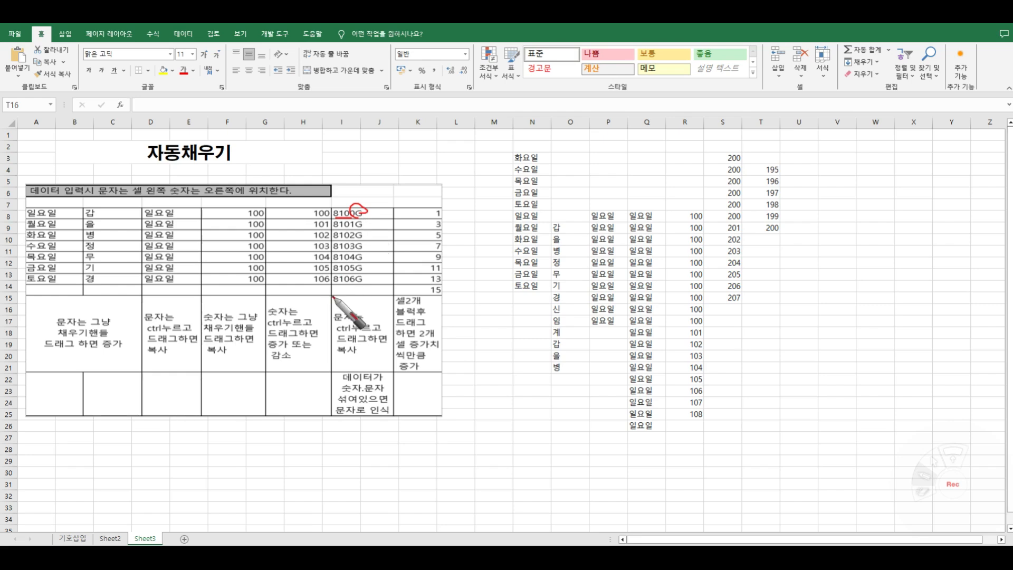
click(952, 482)
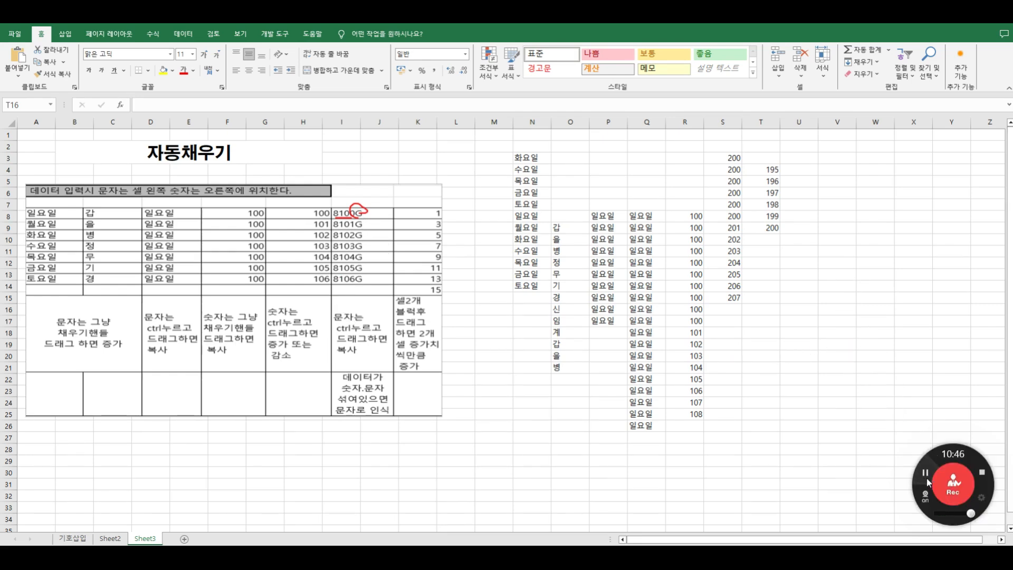
click(957, 487)
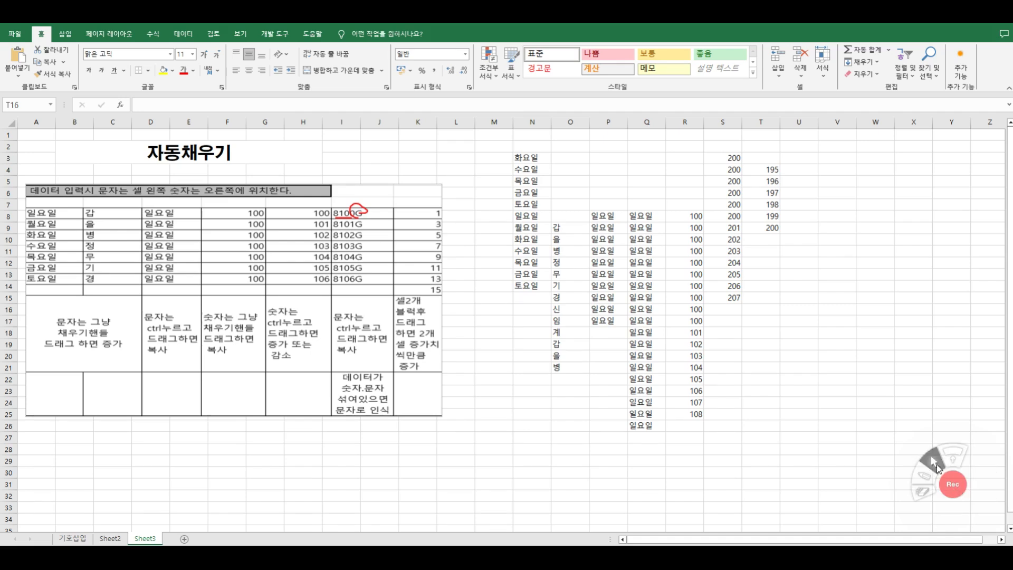
- Enter 500k in cell V10 and autofill it down to V16 so the number part increases by 1
click(829, 239)
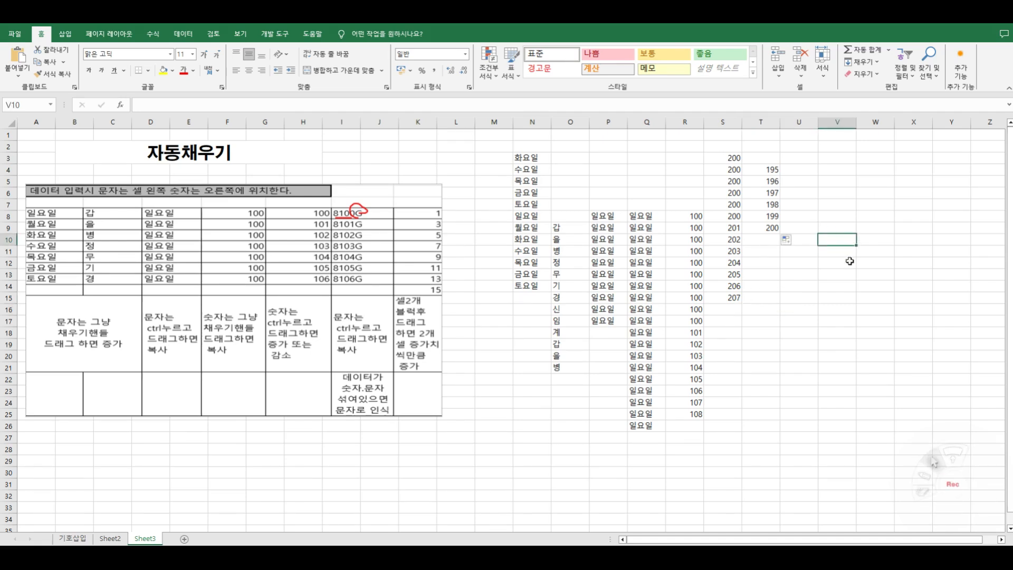
text(5)
text(00 ㅏ)
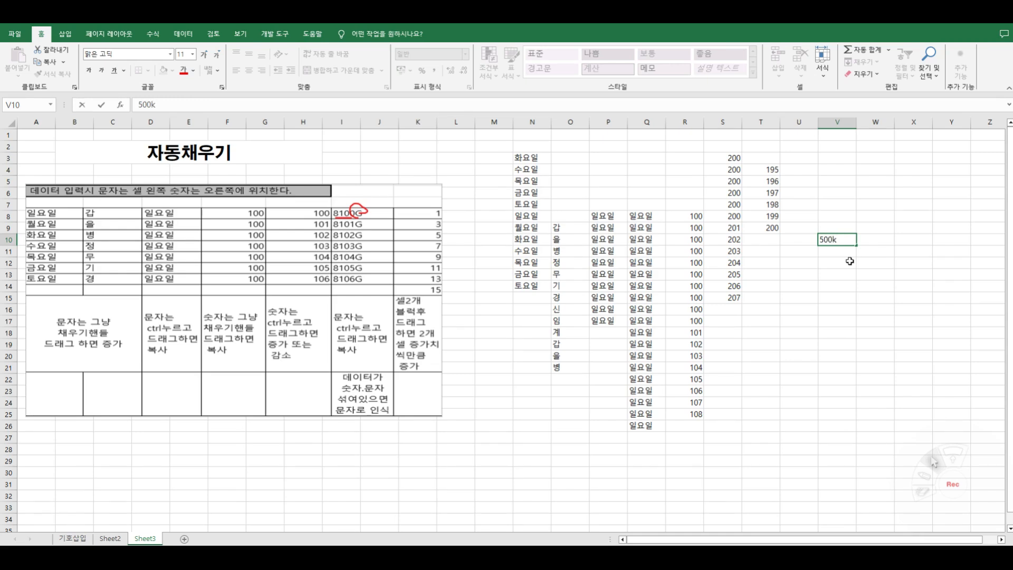
click(834, 300)
click(842, 244)
drag(856, 246, 848, 312)
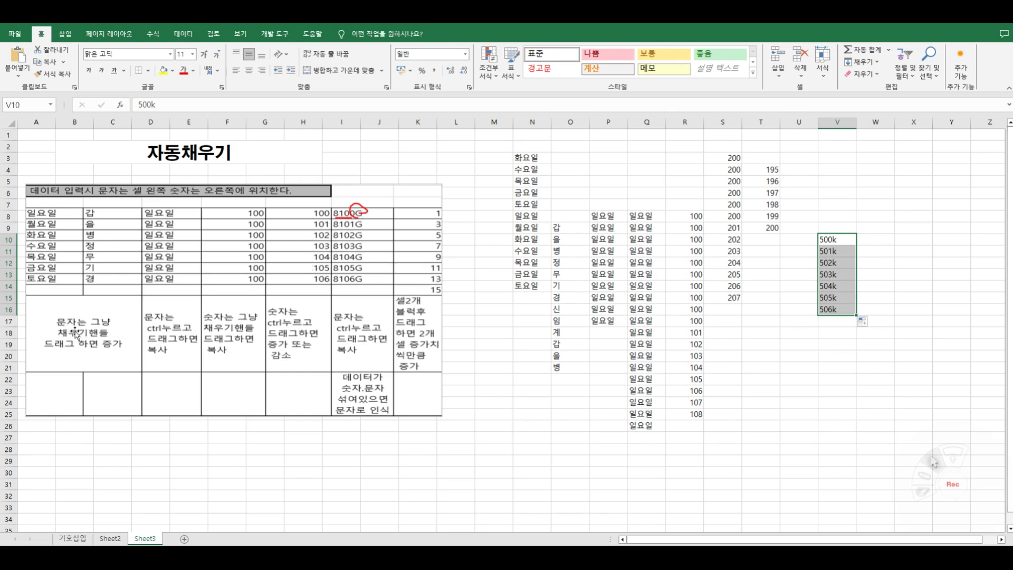
click(828, 365)
- Copy 506k unchanged from V16 down to V24 with the fill handle
click(829, 310)
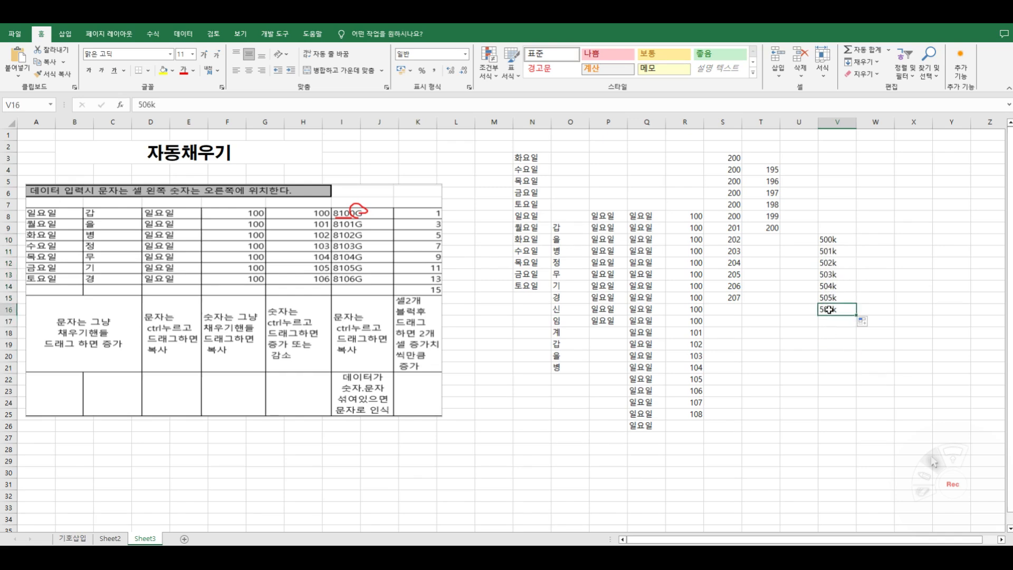
drag(855, 316, 856, 408)
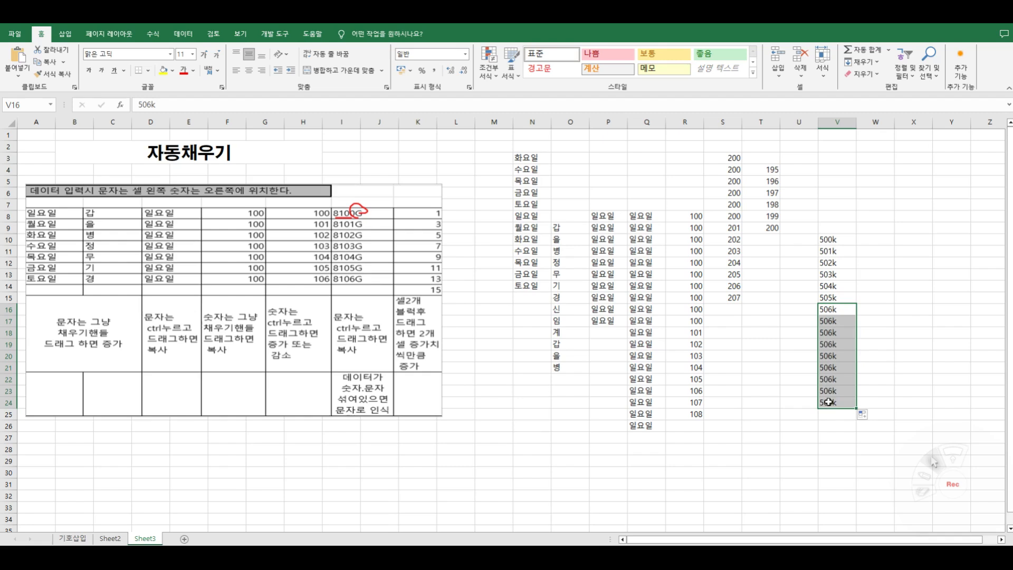
click(751, 413)
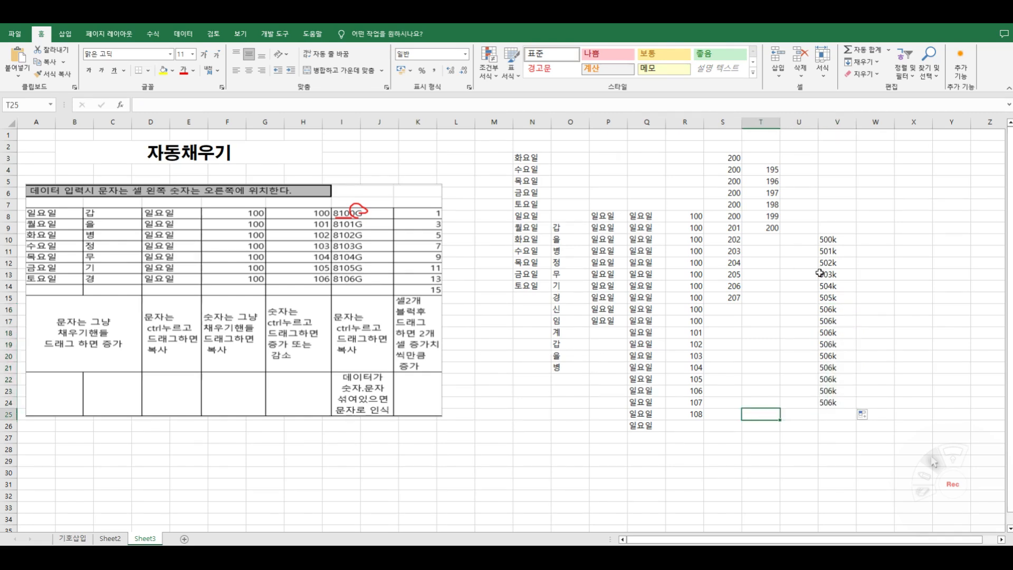
- Clear all practice data from the range N2:V27
drag(513, 147, 839, 439)
key(Delete)
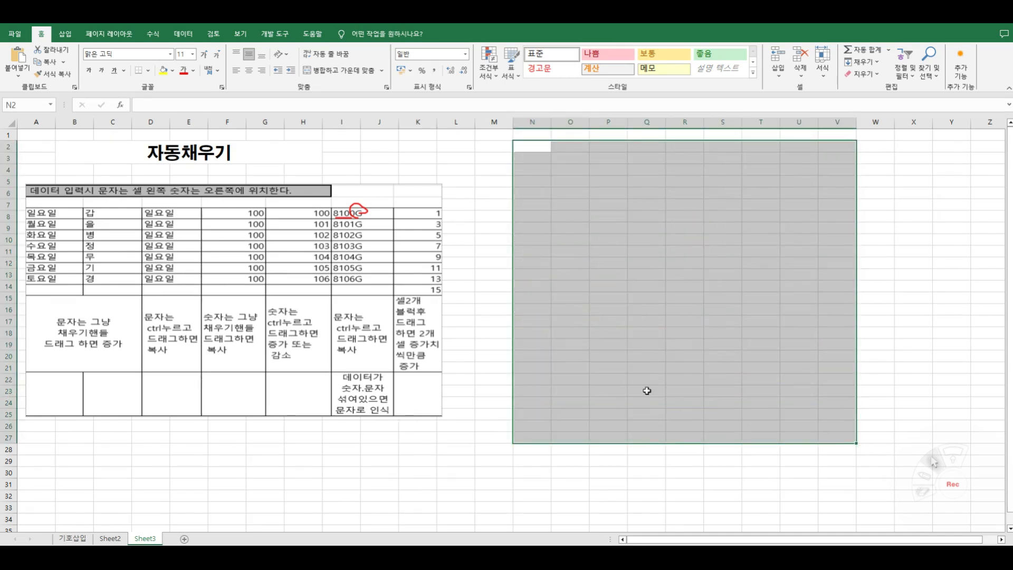
click(613, 448)
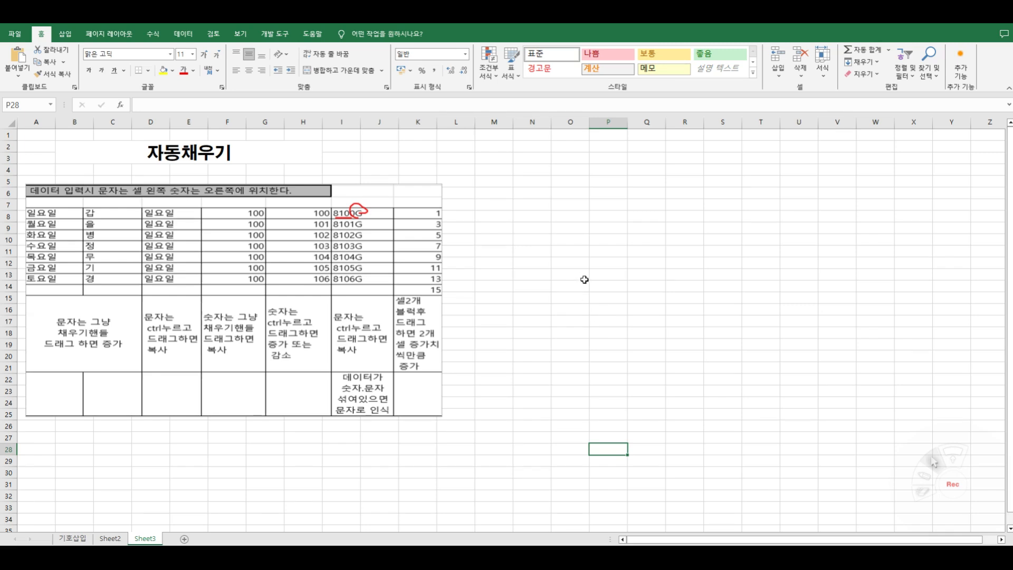
- Enter 100 in cell N8 and 103 in cell N9 as the starting pair of a series
click(535, 221)
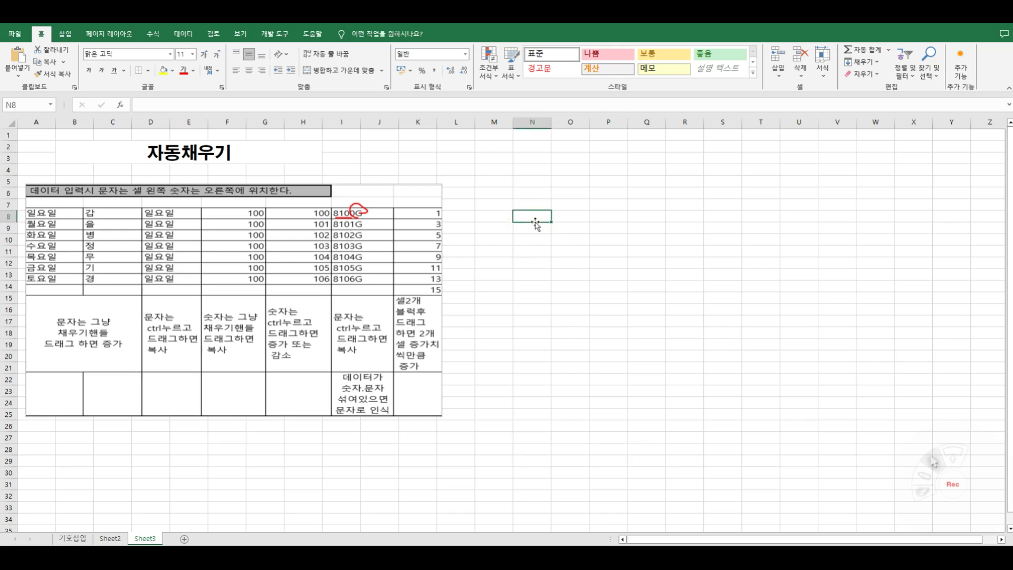
text(100)
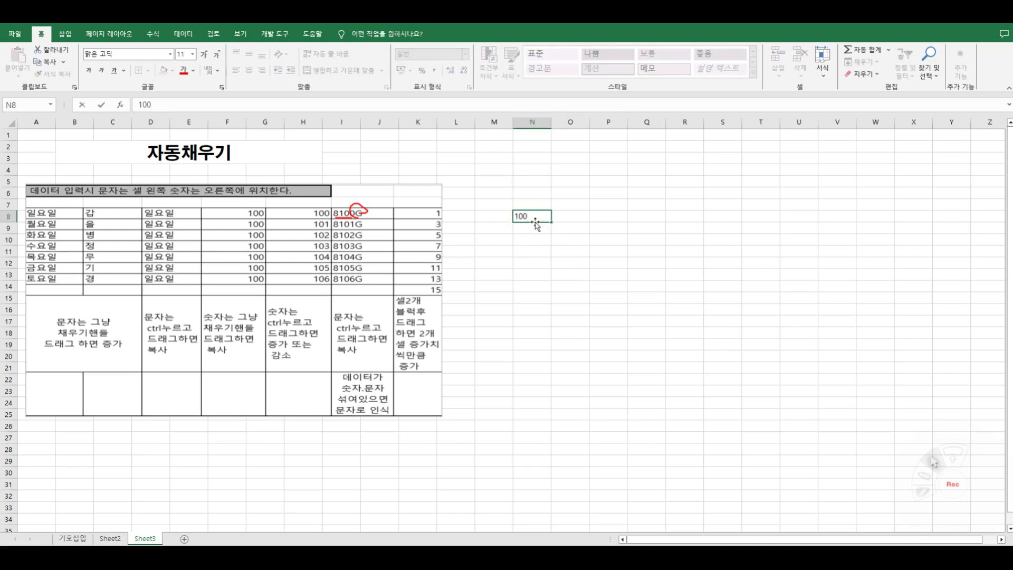
key(Return)
text(103)
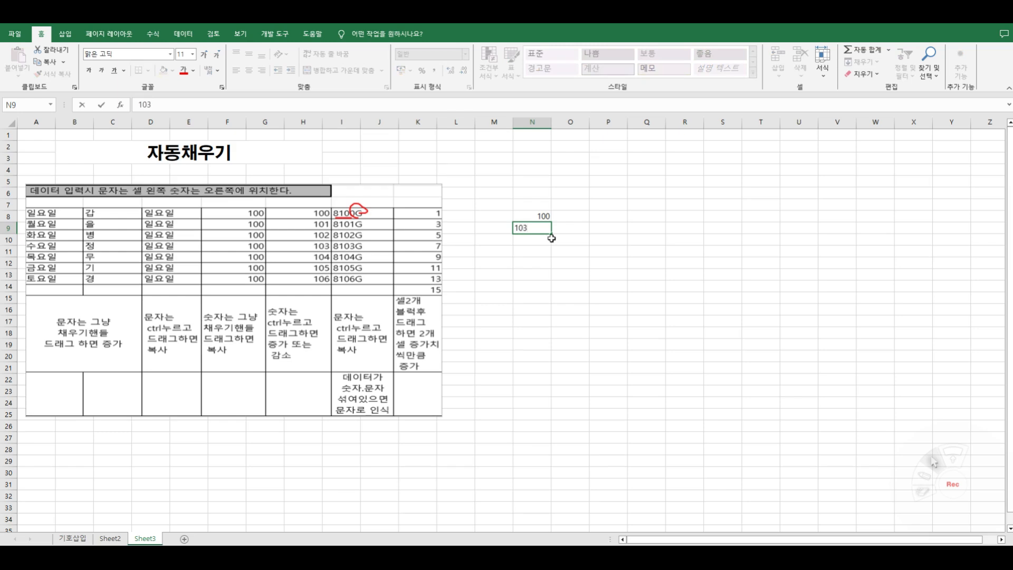
key(Return)
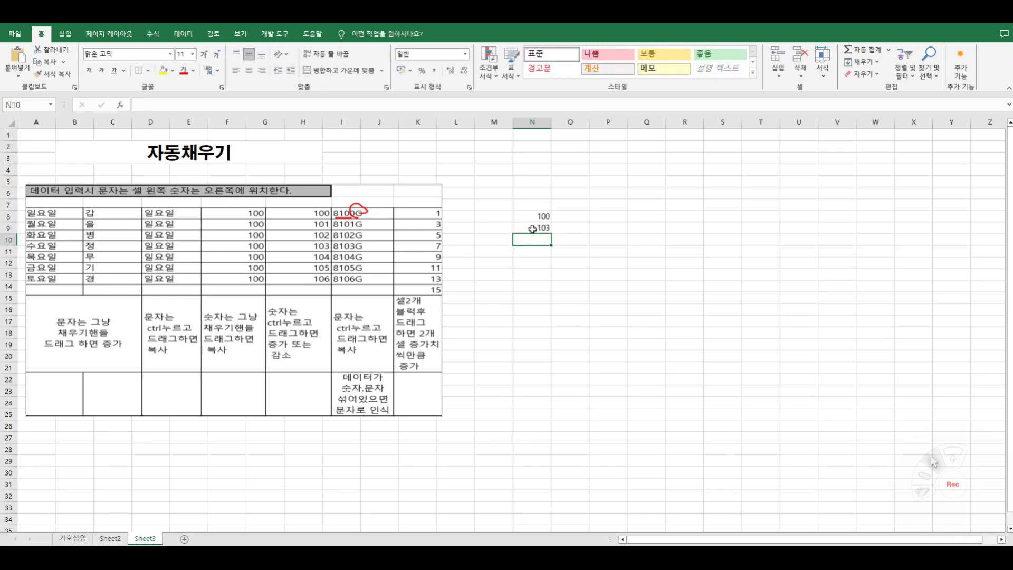
- Autofill the pair in N8:N9 down to N17 as a series increasing by 3
drag(533, 216, 534, 227)
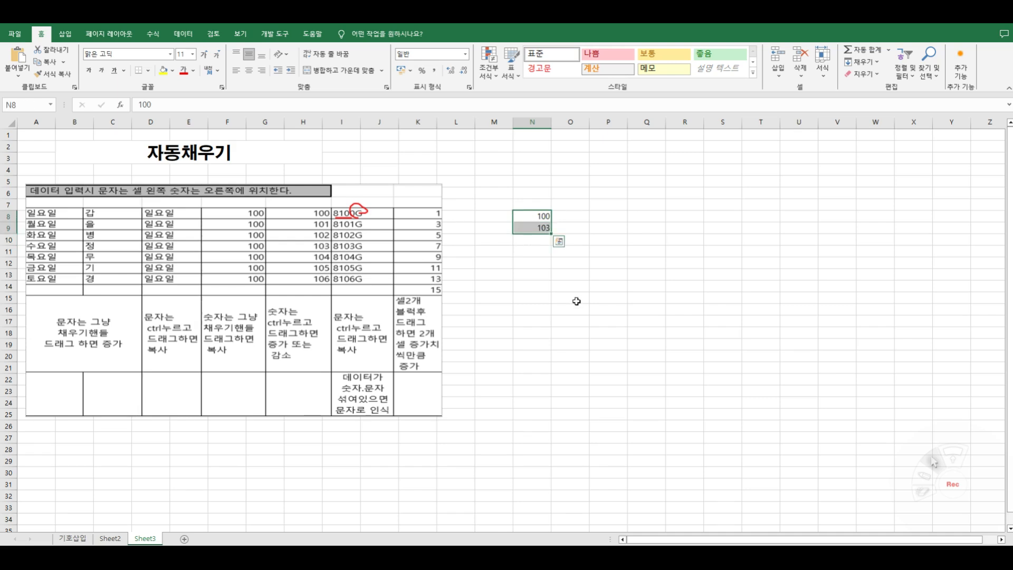
drag(552, 233, 553, 323)
click(591, 275)
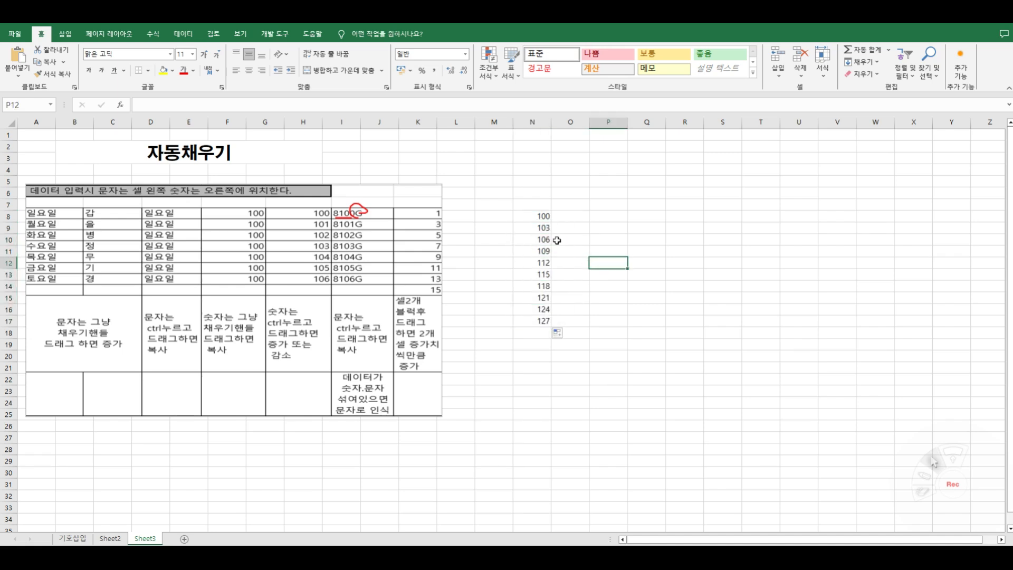
click(539, 218)
click(540, 230)
click(541, 242)
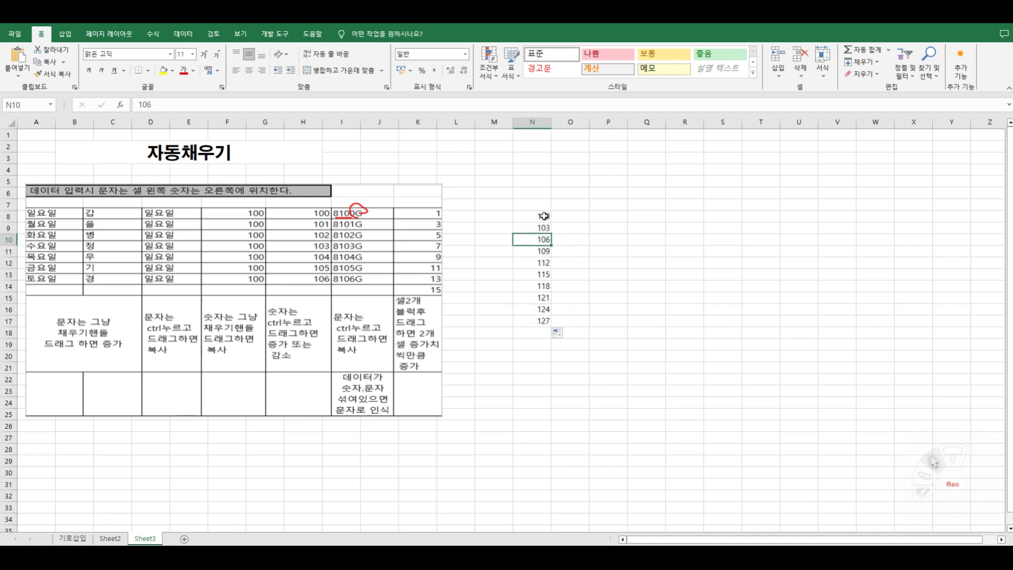
click(603, 287)
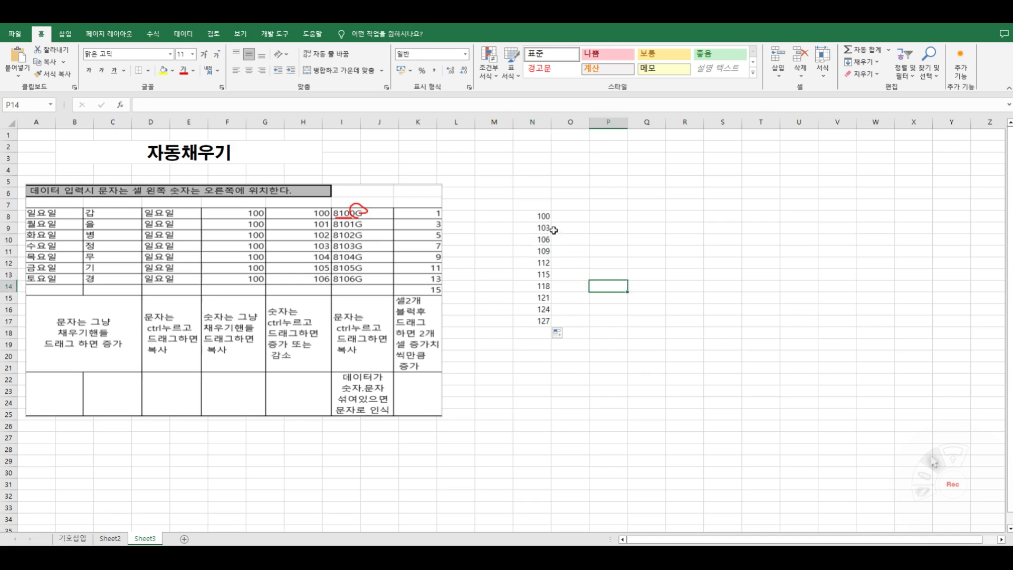
- Autofill the pair in N8:N9 upward to N3 as a series decreasing by 3
drag(544, 215, 544, 228)
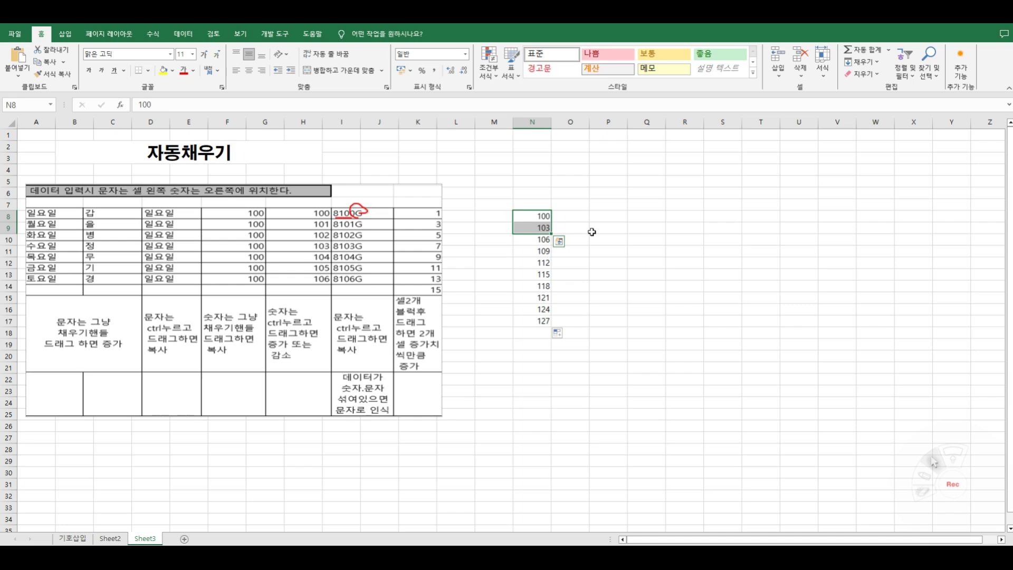
drag(555, 211, 603, 196)
click(605, 194)
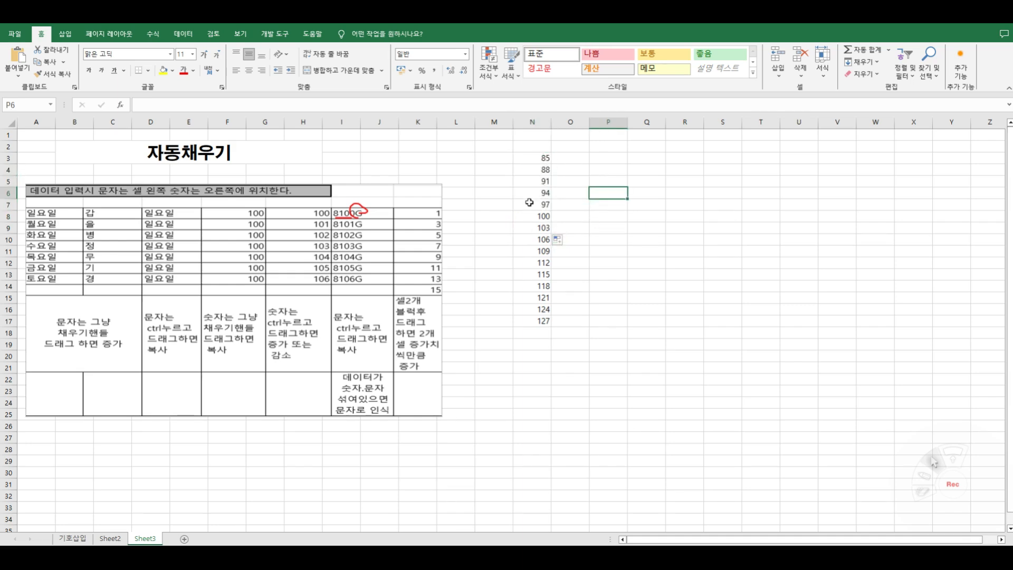
click(543, 216)
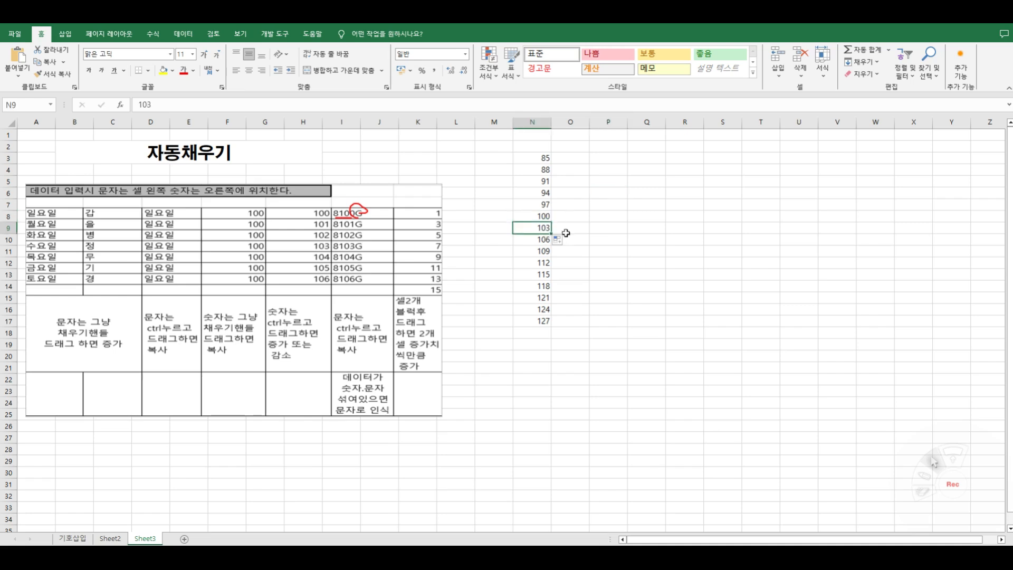
drag(525, 217, 530, 227)
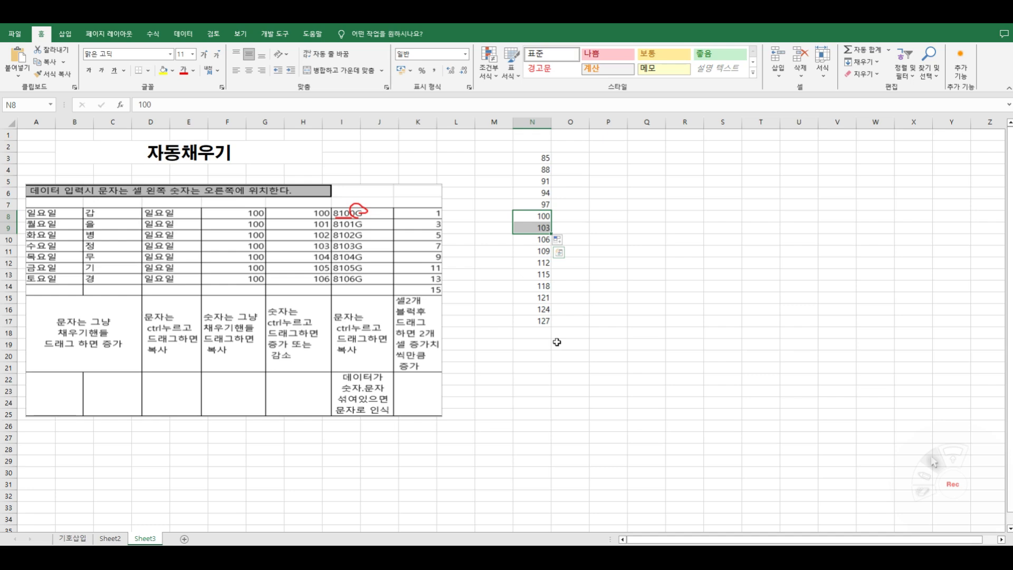
click(317, 348)
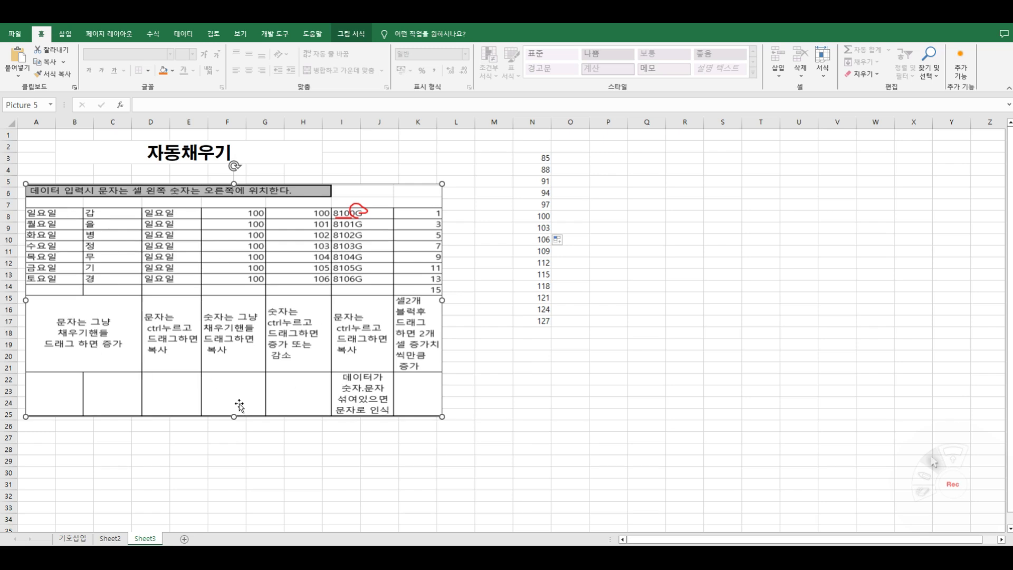
click(228, 444)
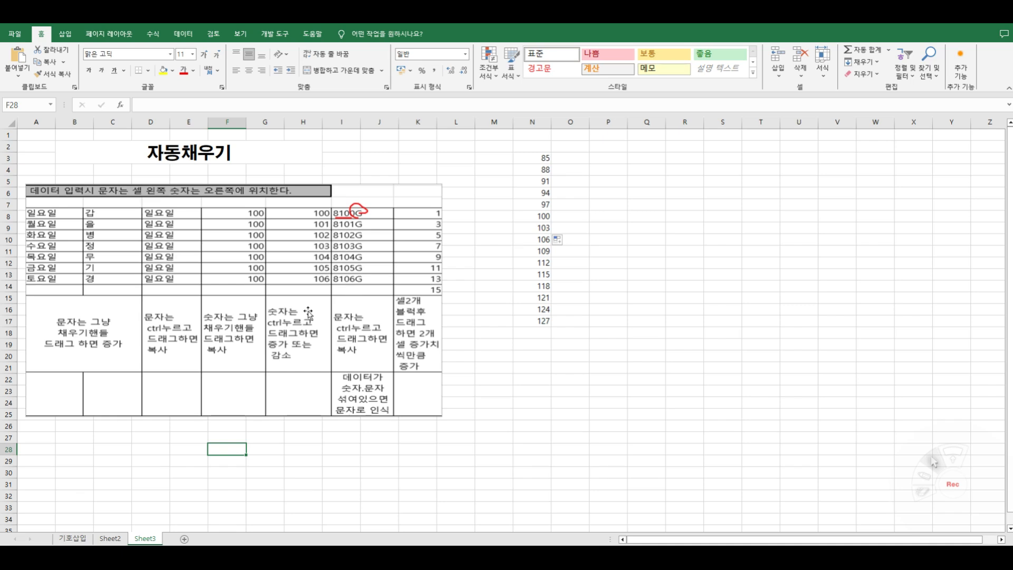
- Enter 100m in cell P7 and autofill it down to P13 as plain copies
click(606, 264)
click(597, 204)
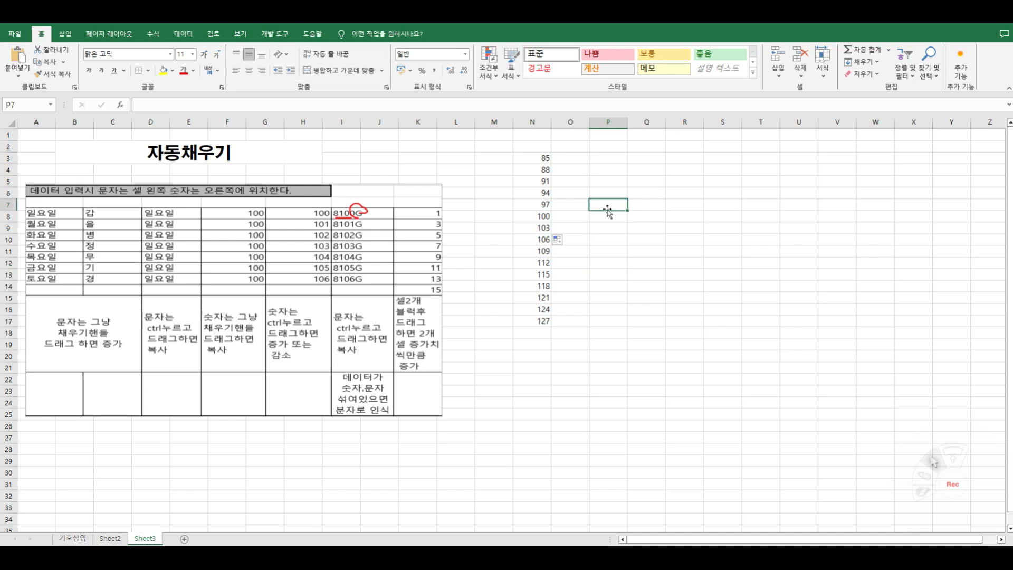
text(100)
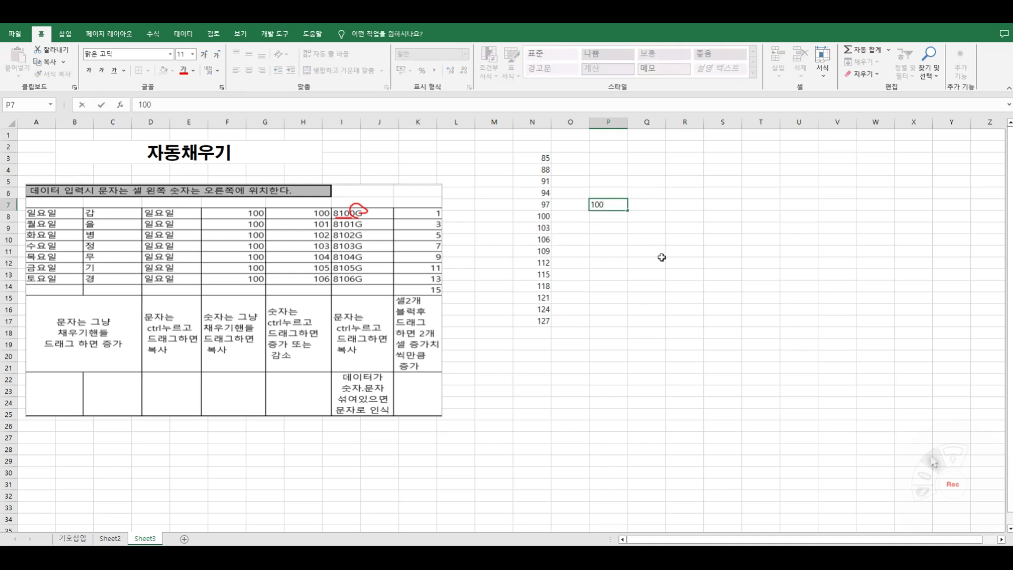
text(m)
key(ctrl+Return)
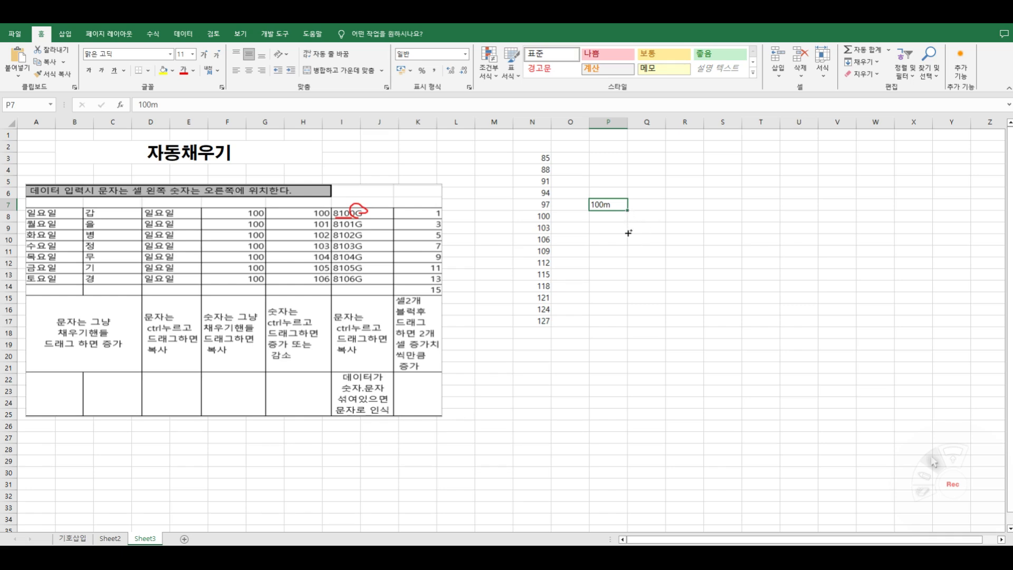
drag(628, 233, 631, 280)
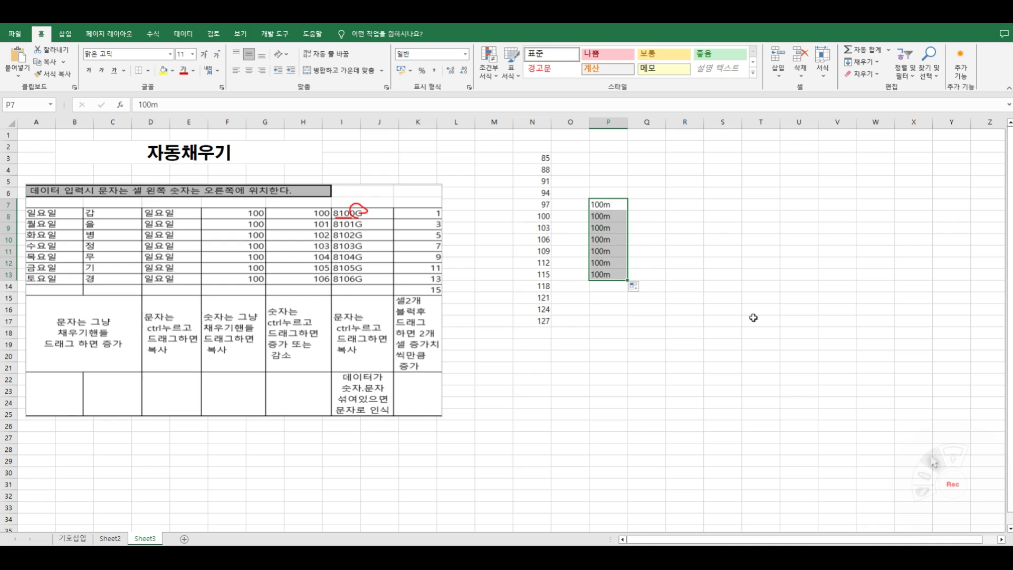
- Autofill the 100m in cell P13 down to P20 as a series increasing by 1
click(620, 274)
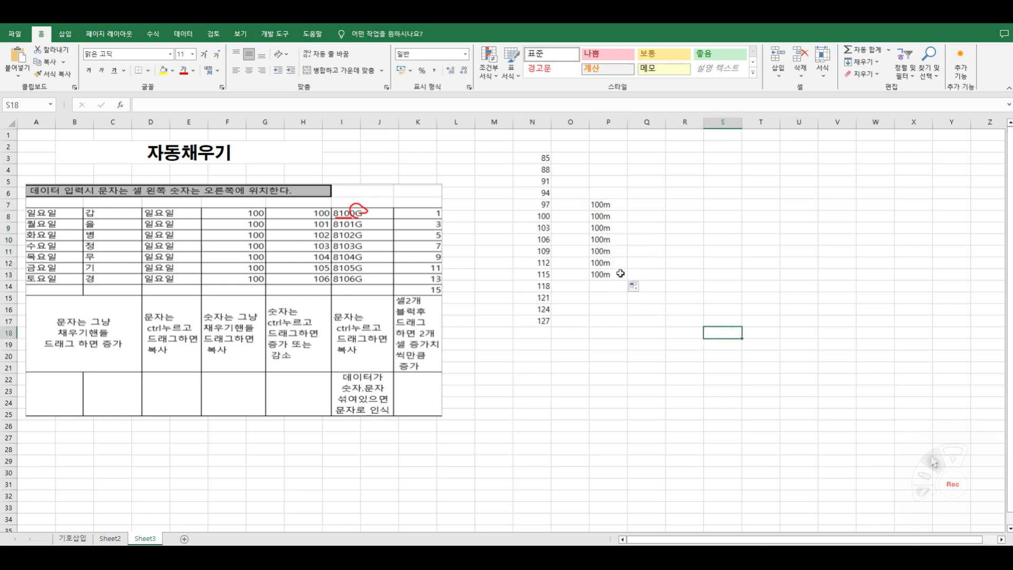
drag(628, 280, 634, 362)
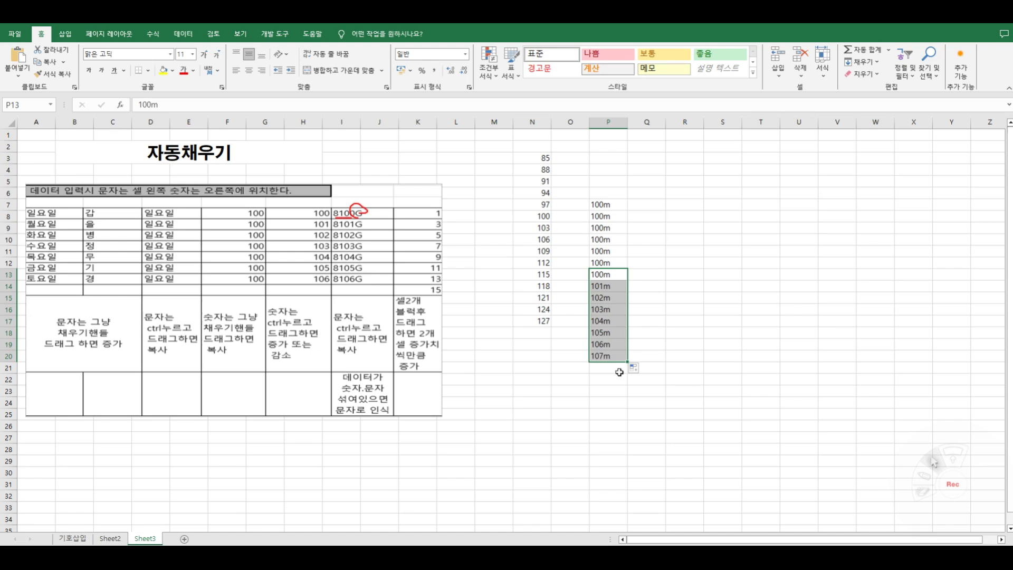
click(635, 264)
click(602, 205)
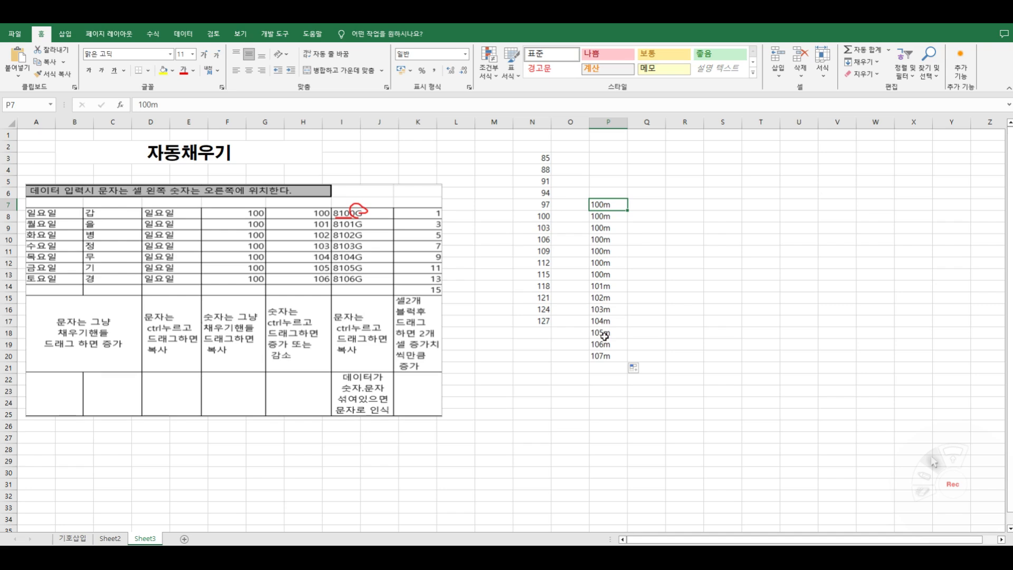
key(Return)
click(608, 377)
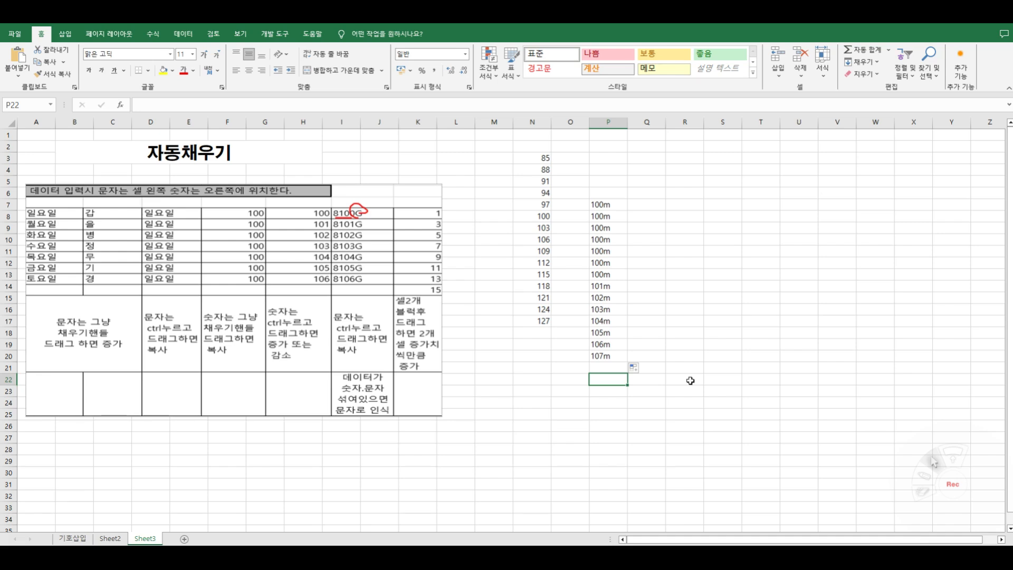
- Clear all practice data from the range M2:Q27
mouse_move(501, 147)
mouse_down()
mouse_move(546, 187)
mouse_move(657, 441)
mouse_up()
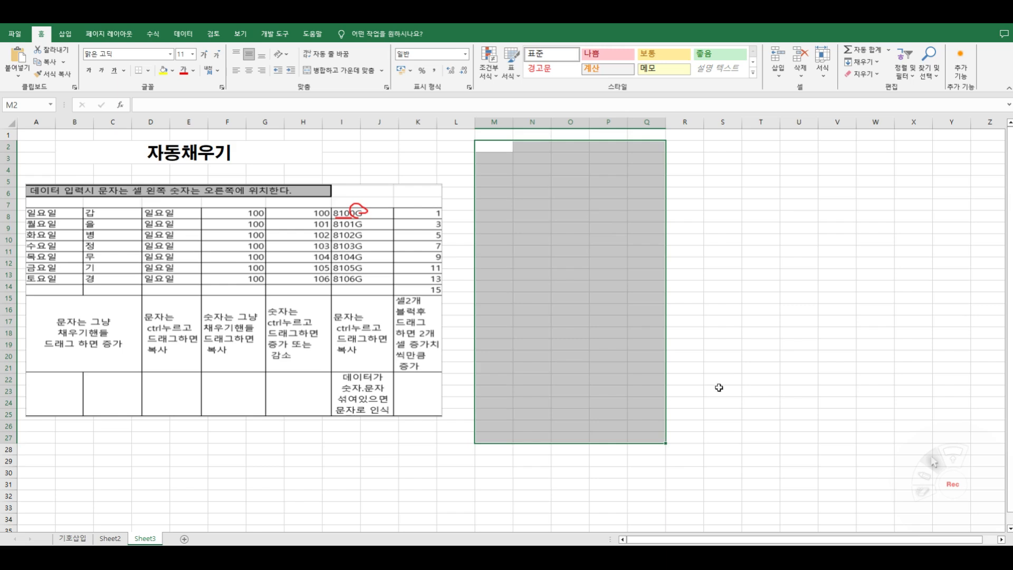
click(722, 344)
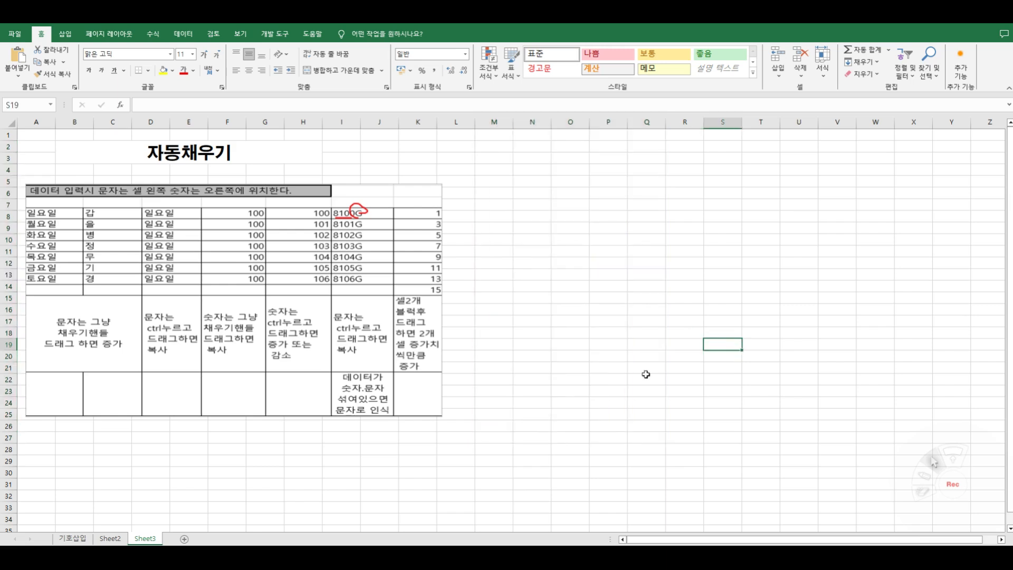
click(949, 489)
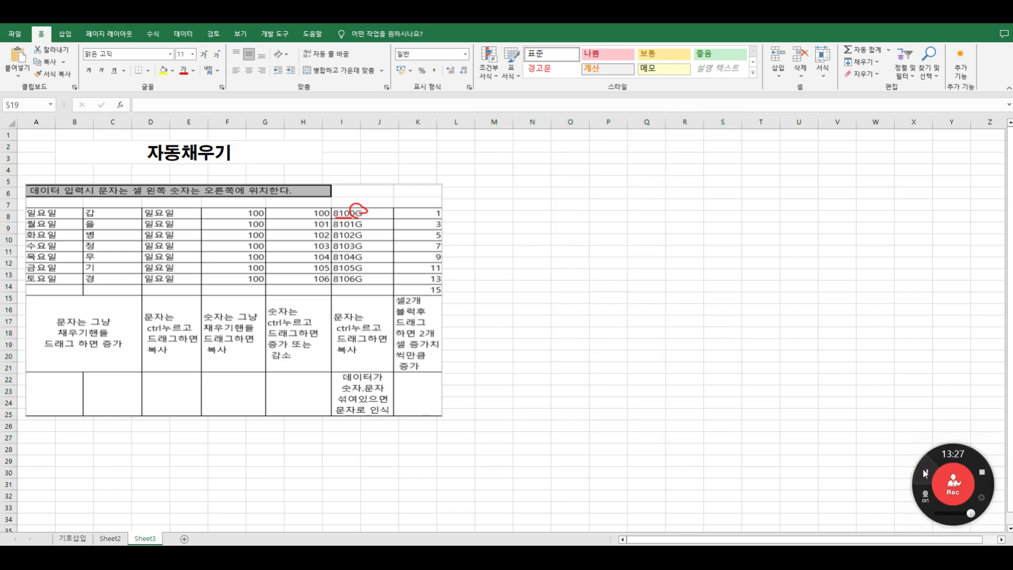
click(924, 473)
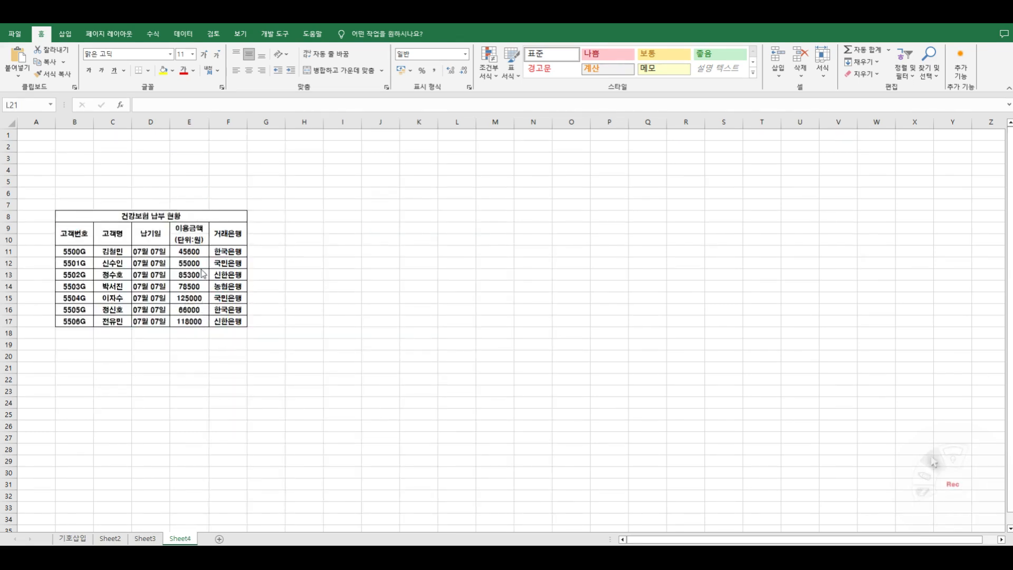
- Merge and center B21:F21 on Sheet4 and enter the table title 건강보험 납부 현황
scroll(217, 295, up, 1)
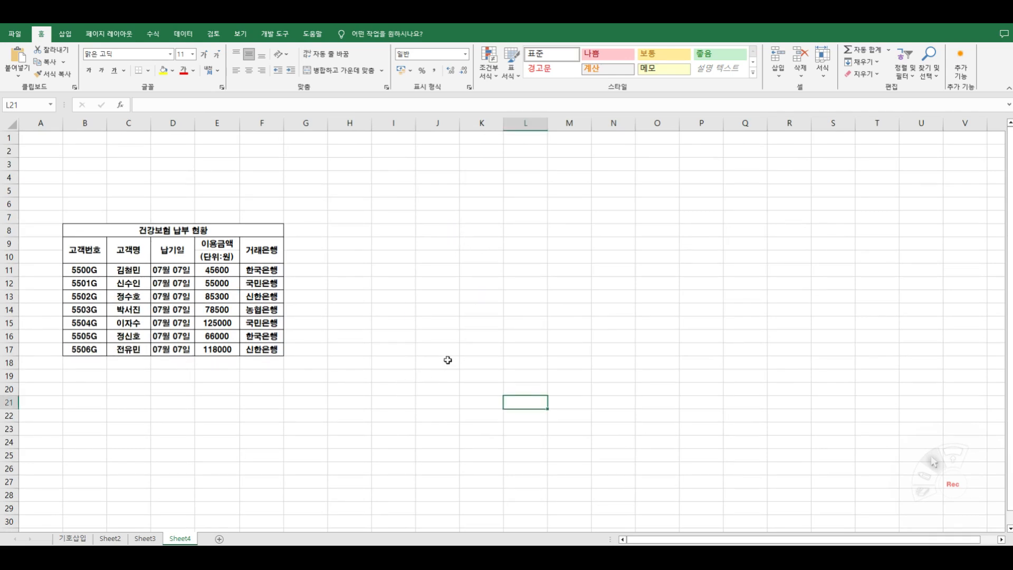
scroll(447, 359, down, 1)
scroll(447, 360, down, 1)
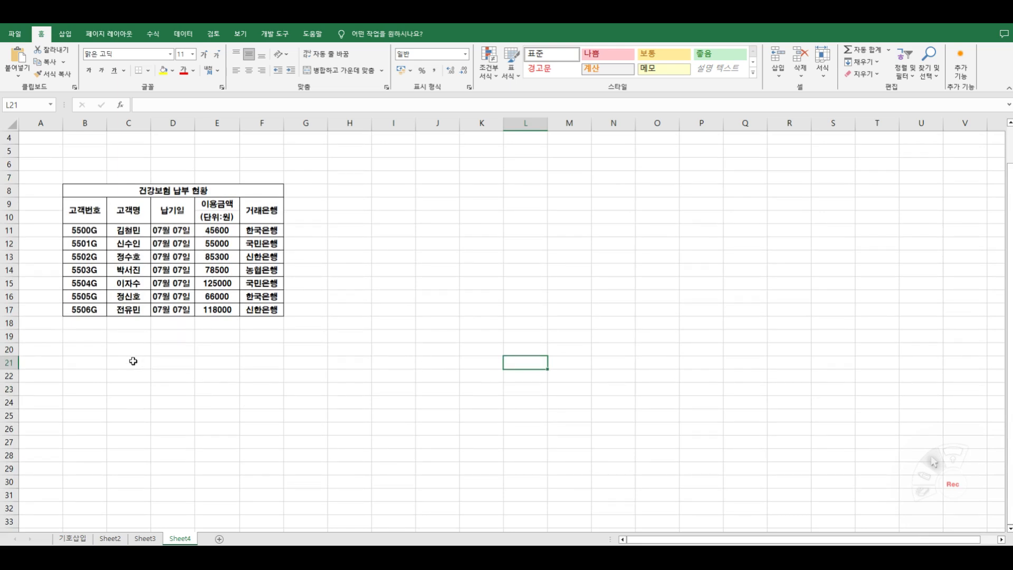
drag(91, 363, 260, 364)
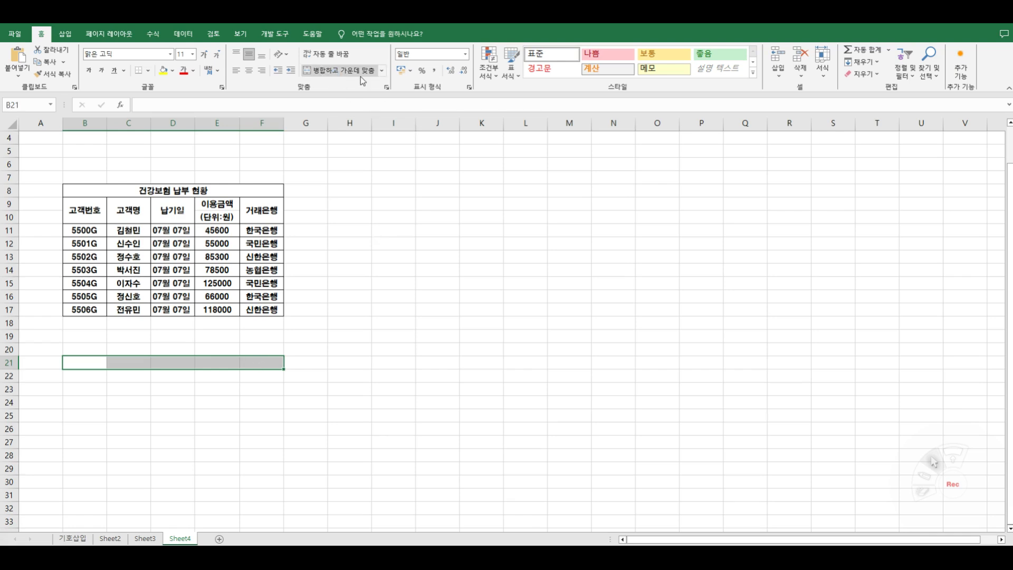
click(321, 71)
double_click(222, 362)
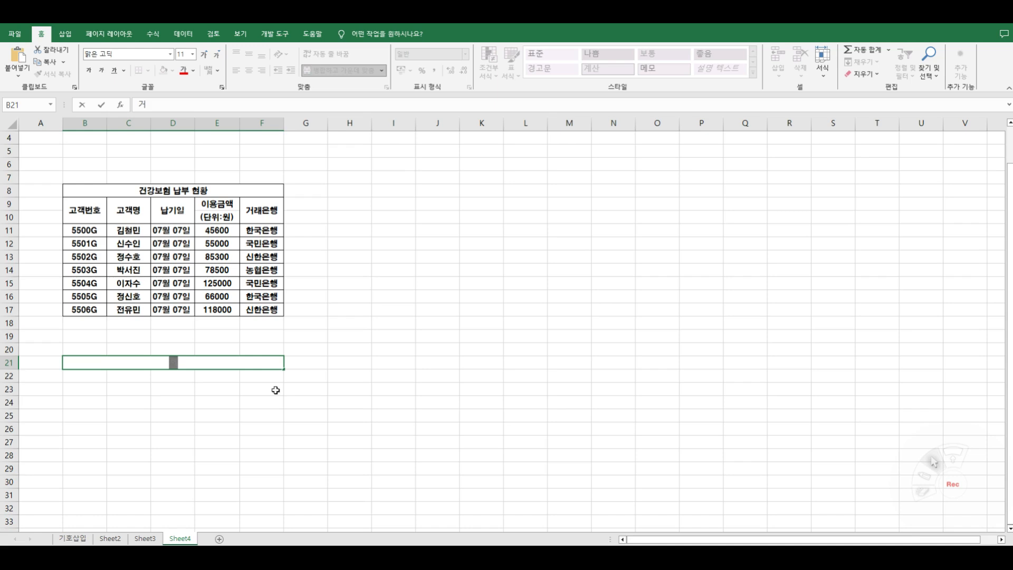
text(건강보험 )
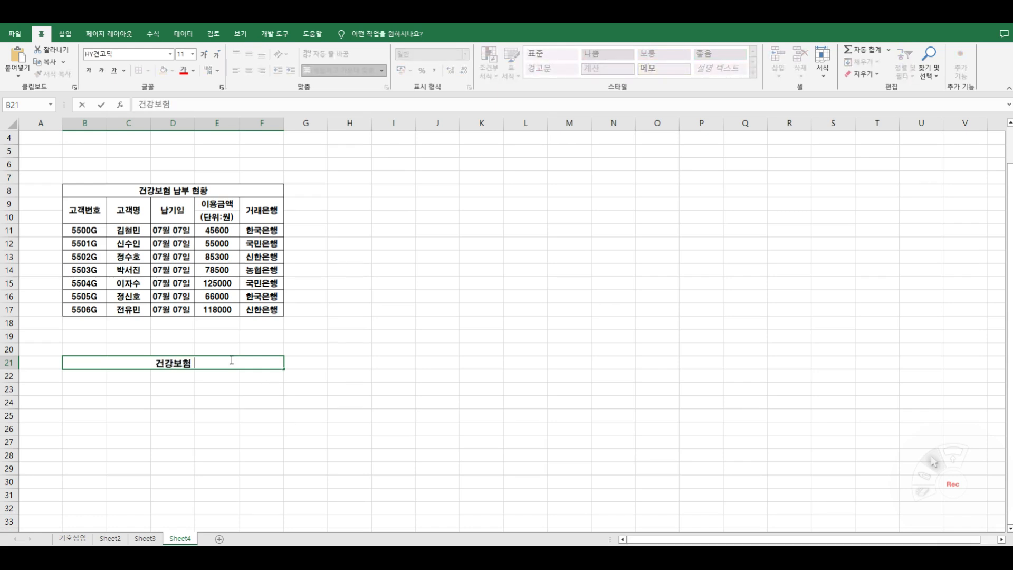
text(납부 현황)
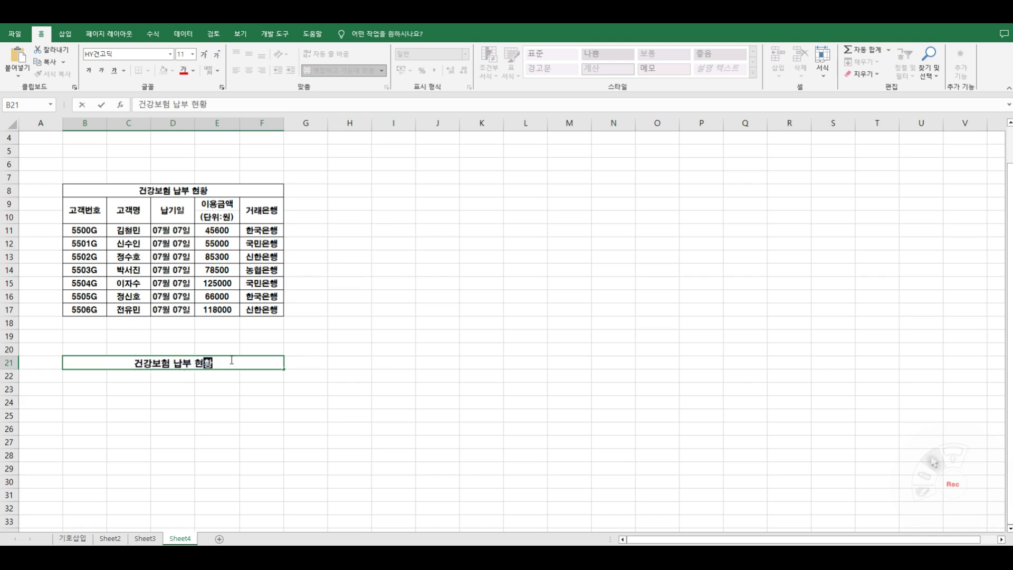
key(Return)
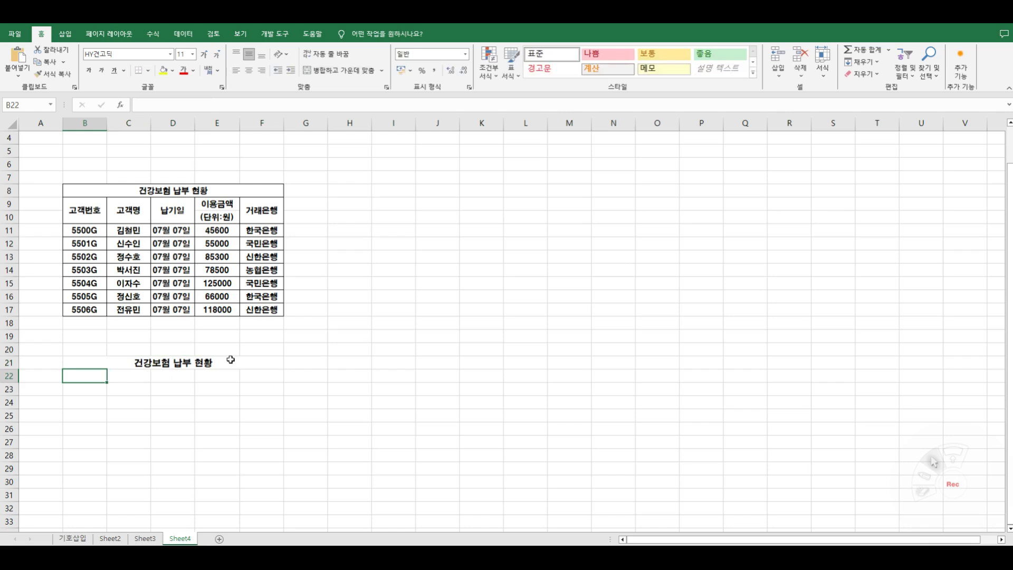
- Enter the column headers 고객번호, 고객명 and 납기일 in cells B22, C22 and D22
text(고객번호)
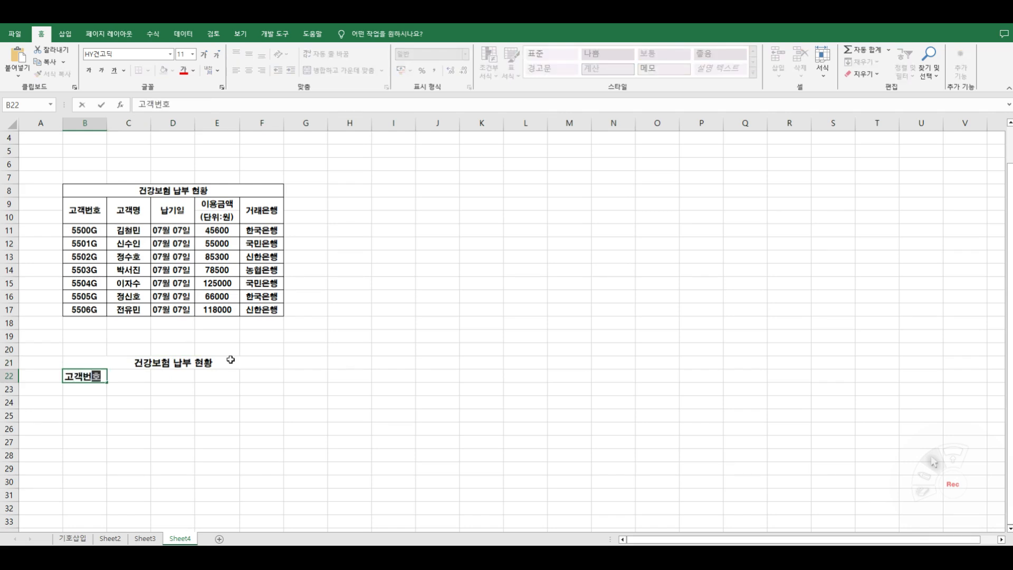
key(Tab)
text(고개)
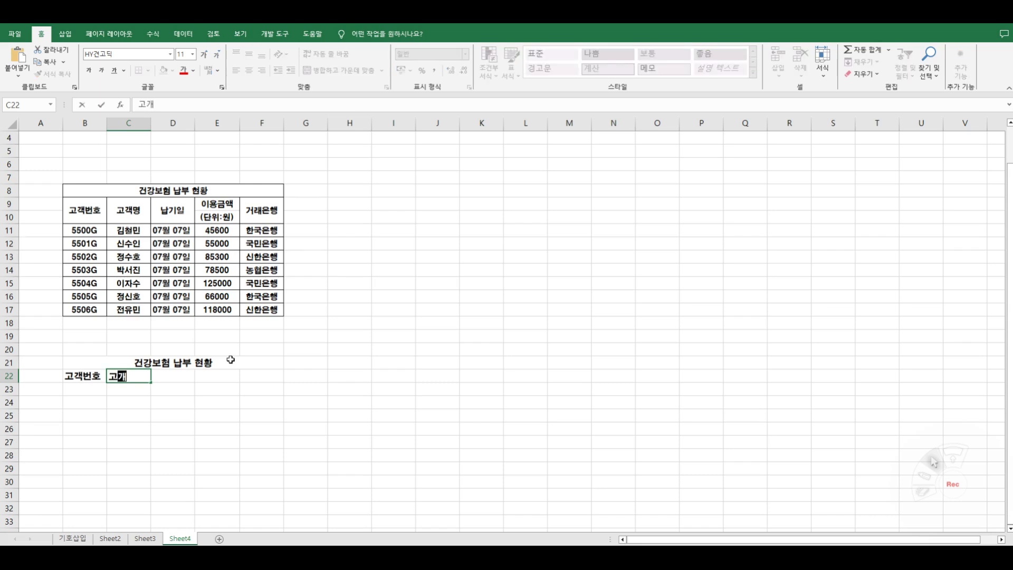
text(명)
key(Tab)
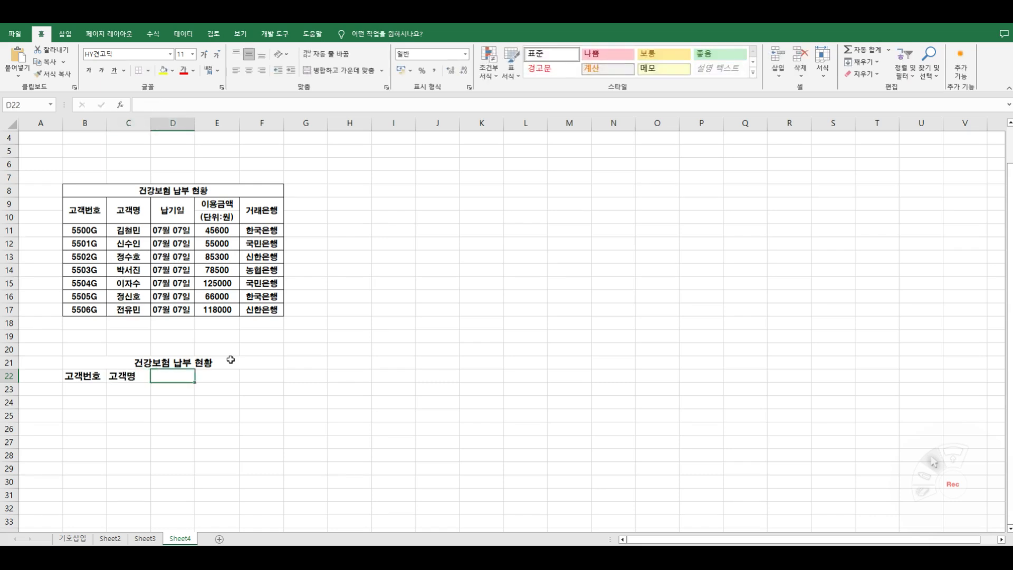
text(납기일)
key(Tab)
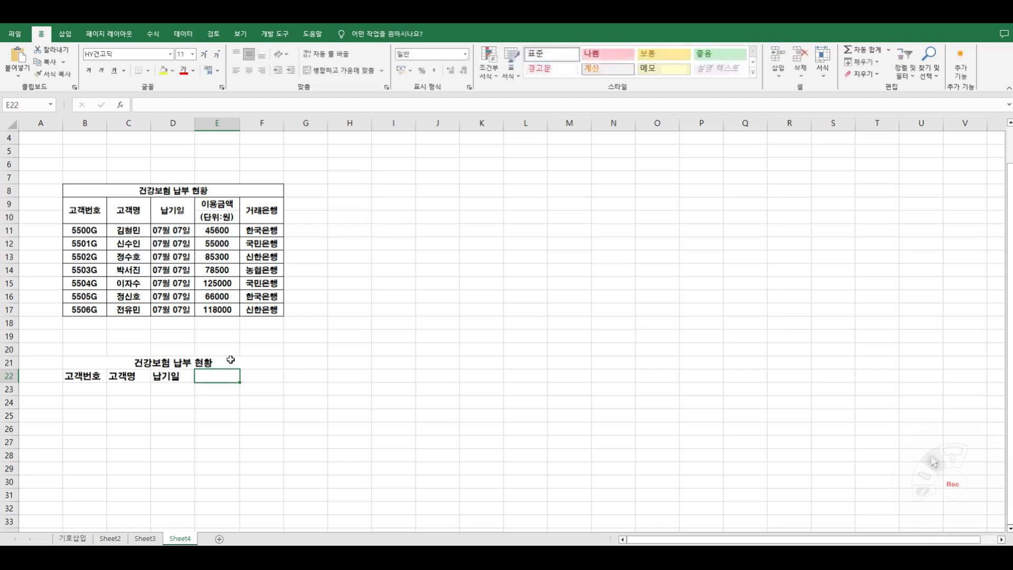
- Enter the two-line header 이용금액 / (단위:원) in cell E22 and the header 거래은행 in cell F22
text(이용금야ㅐ)
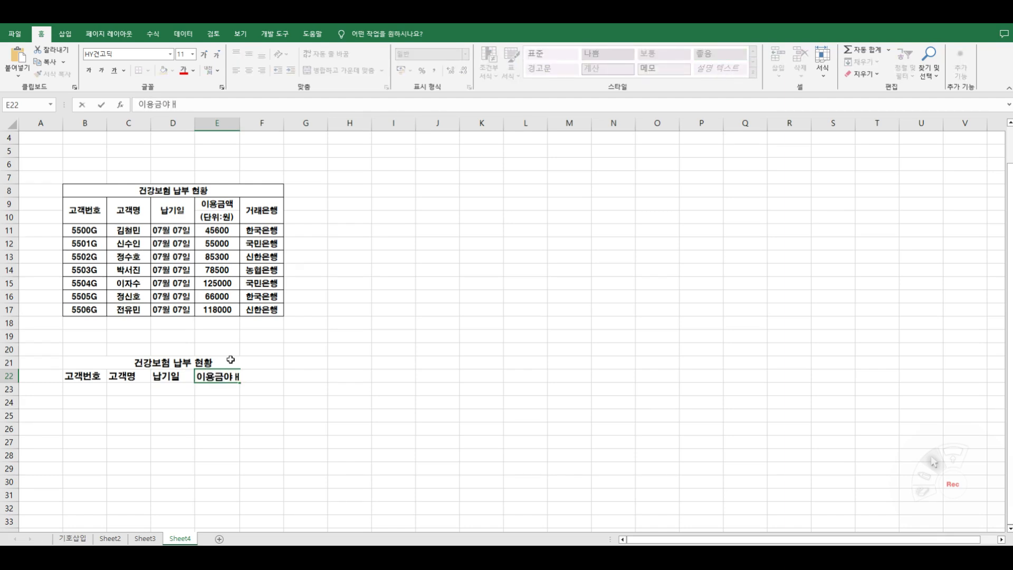
key(BackSpace)
text(액)
key(Return)
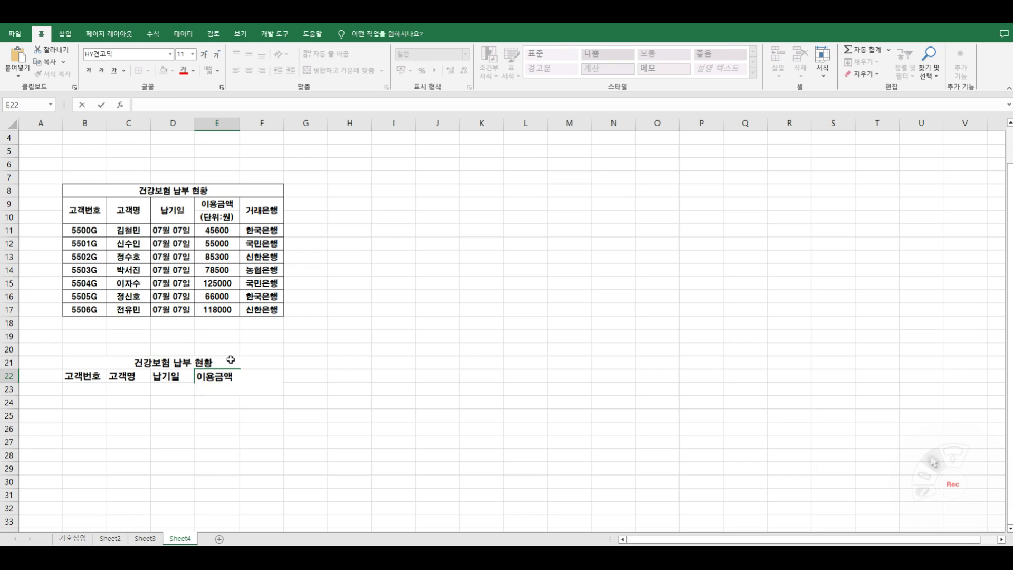
text((다)
text(ㄴ위)
text(:원)
text())
key(Tab)
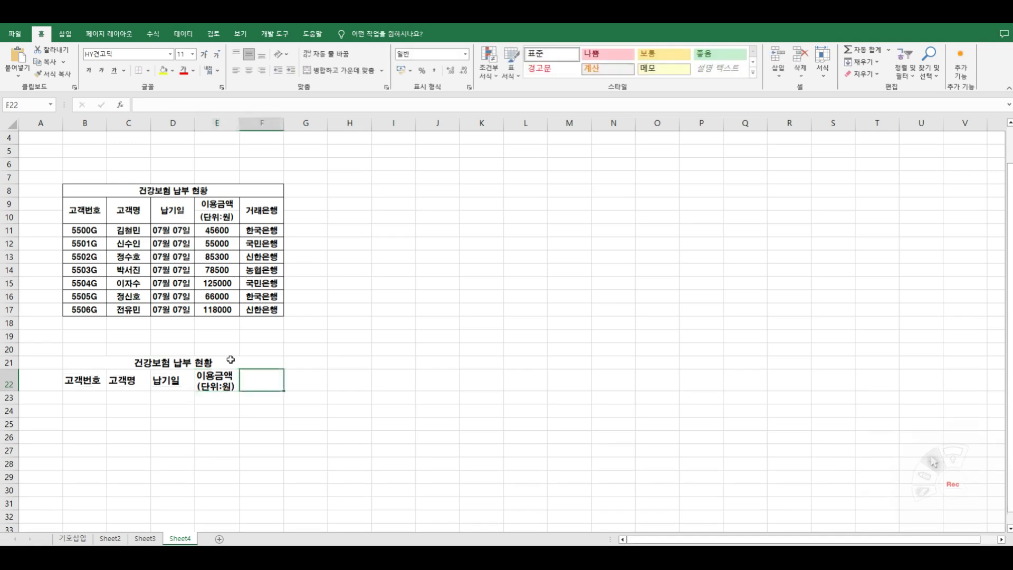
text(걸)
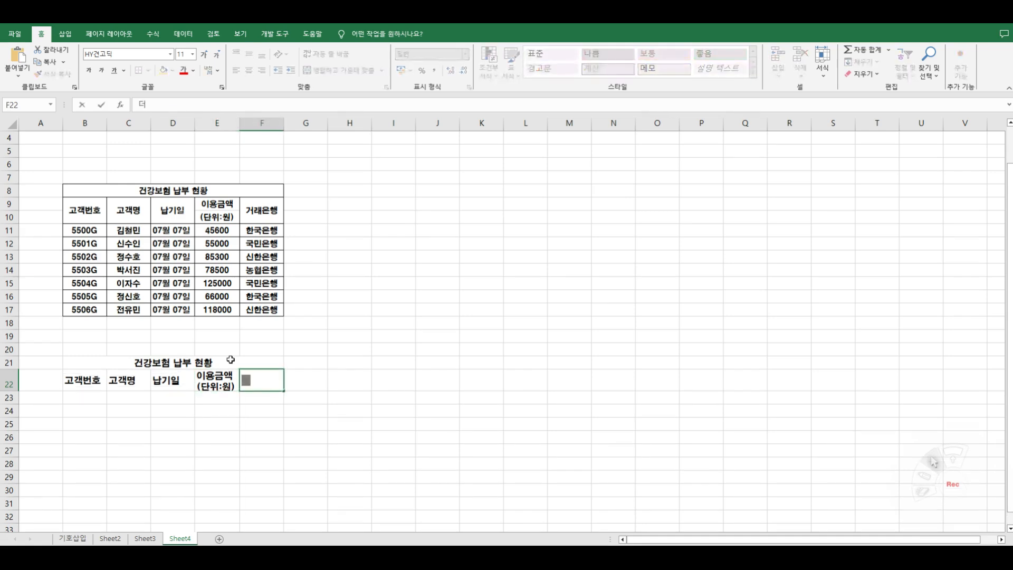
text(래은행)
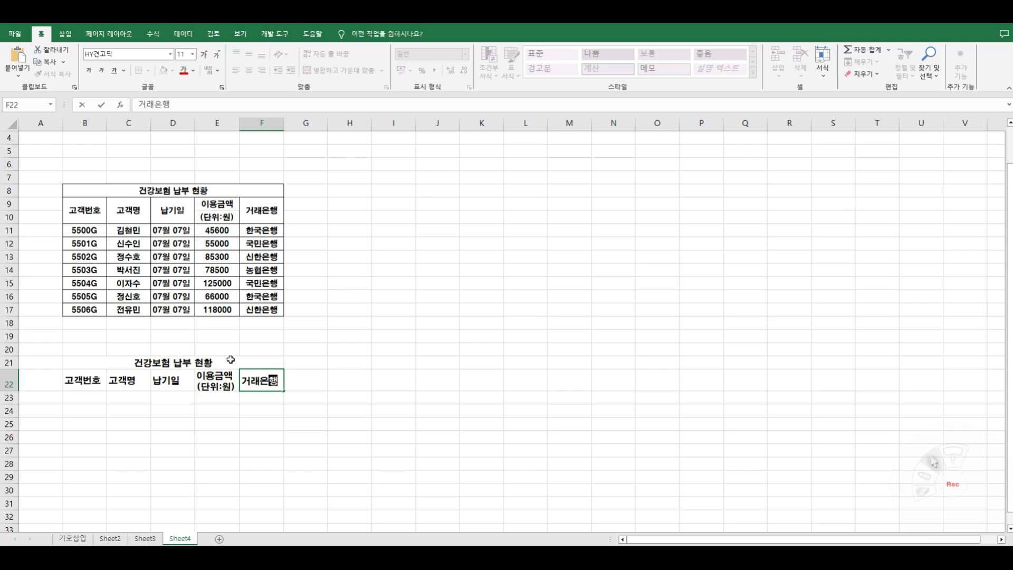
key(Return)
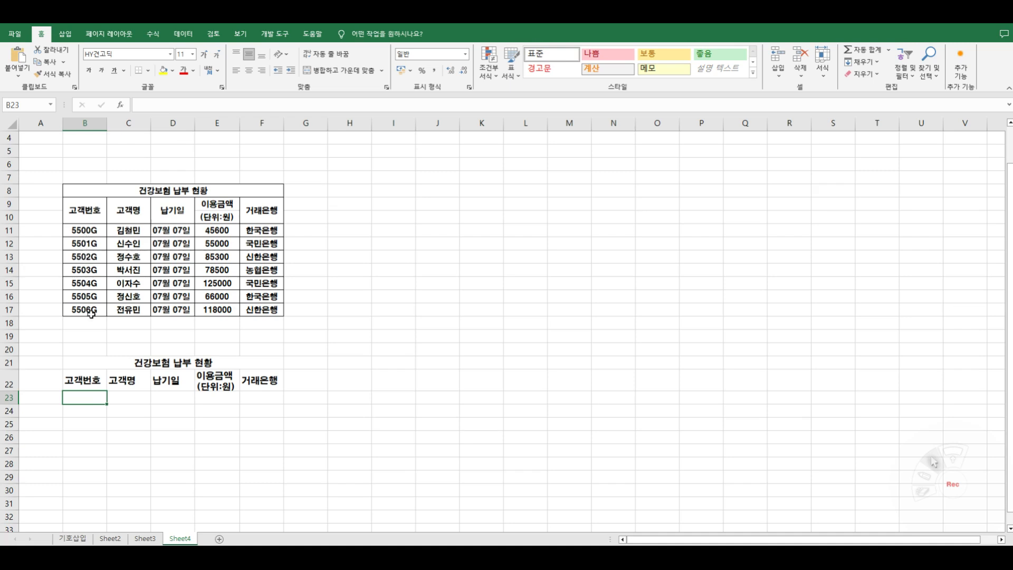
- Enter the reference table's first customer number in cell B23 and autofill it down to B29 as an increasing series
text(5500)
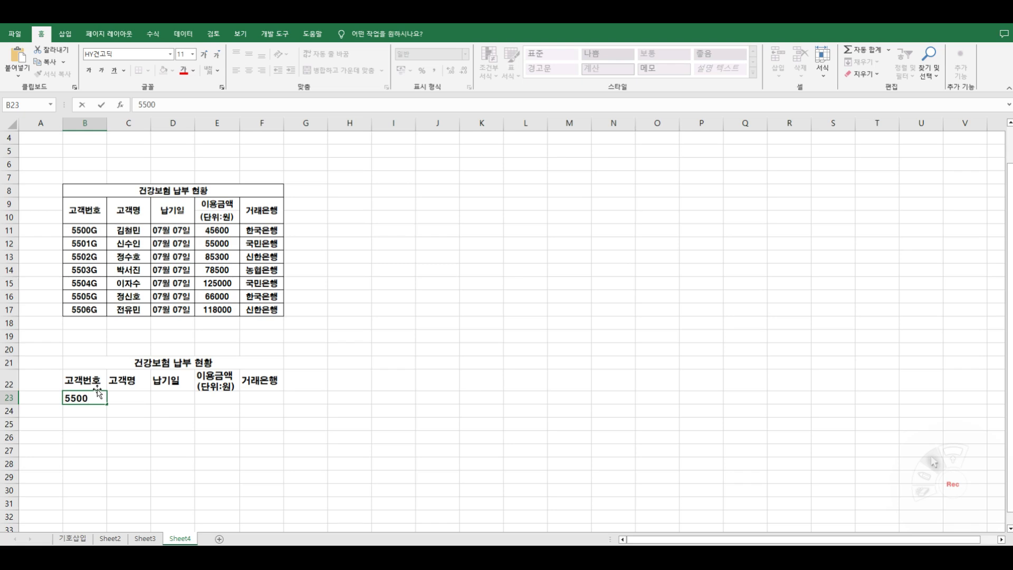
key(Caps_Lock)
text(G)
key(Caps_Lock)
key(Return)
key(Up)
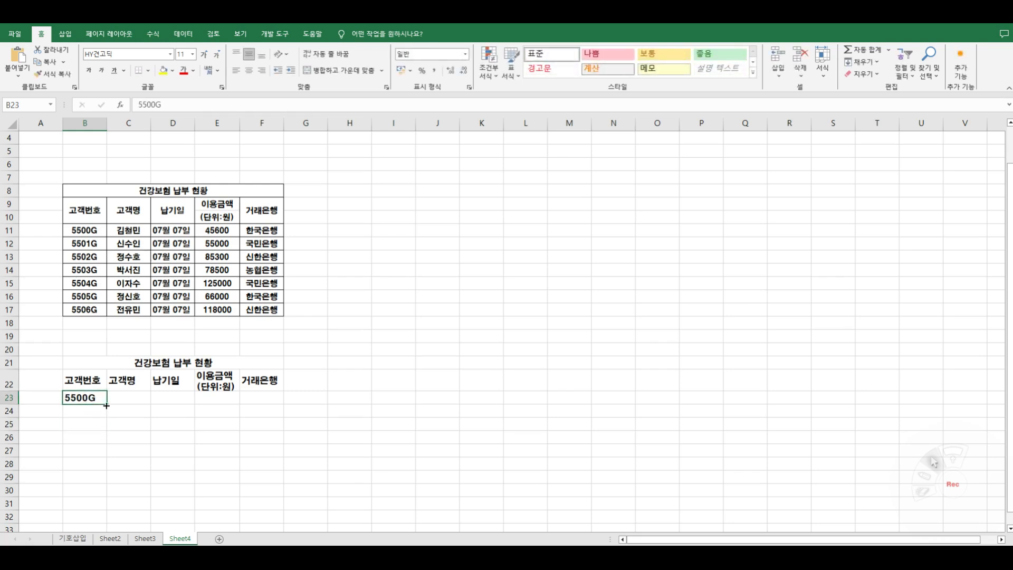
drag(106, 405, 104, 477)
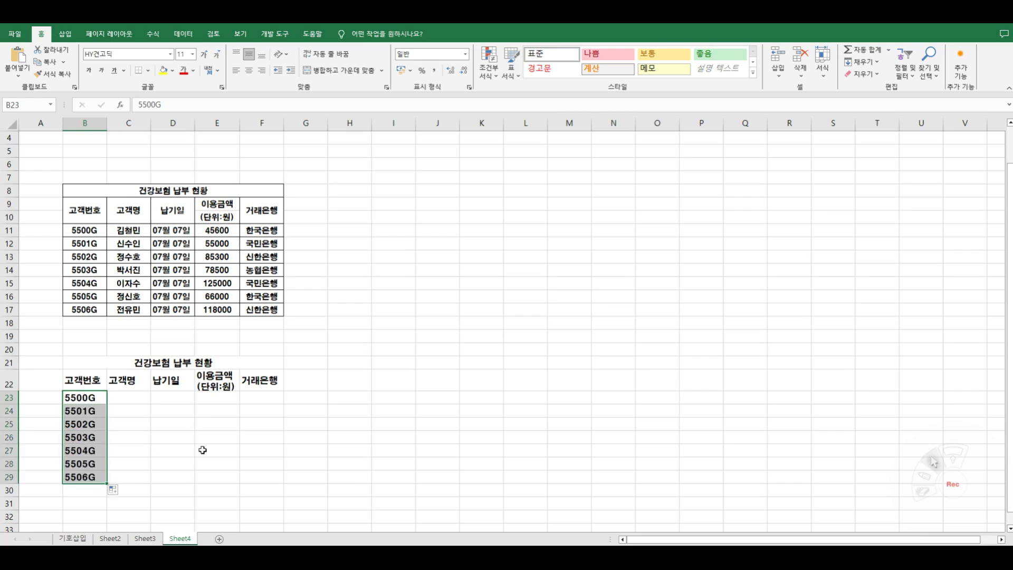
click(185, 464)
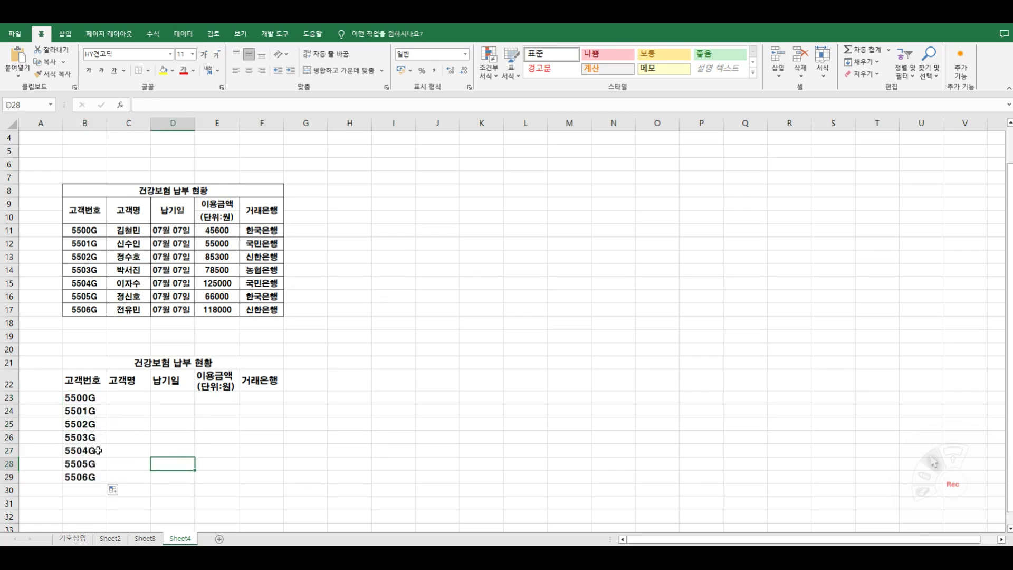
- Enter the seven customer names from the reference table in order in cells C23 to C29 under 고객명
click(115, 399)
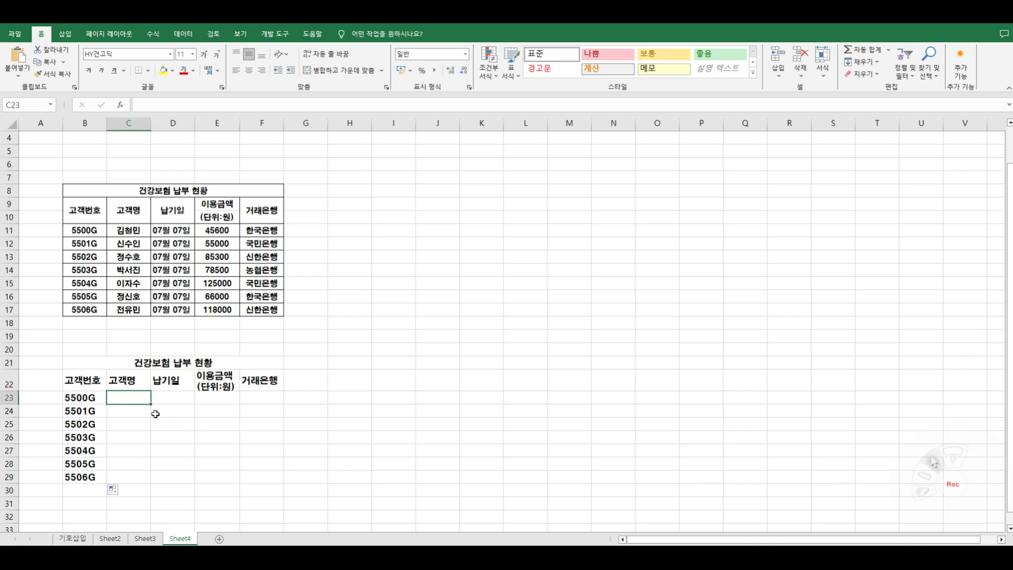
text(RL)
key(BackSpace)
key(BackSpace)
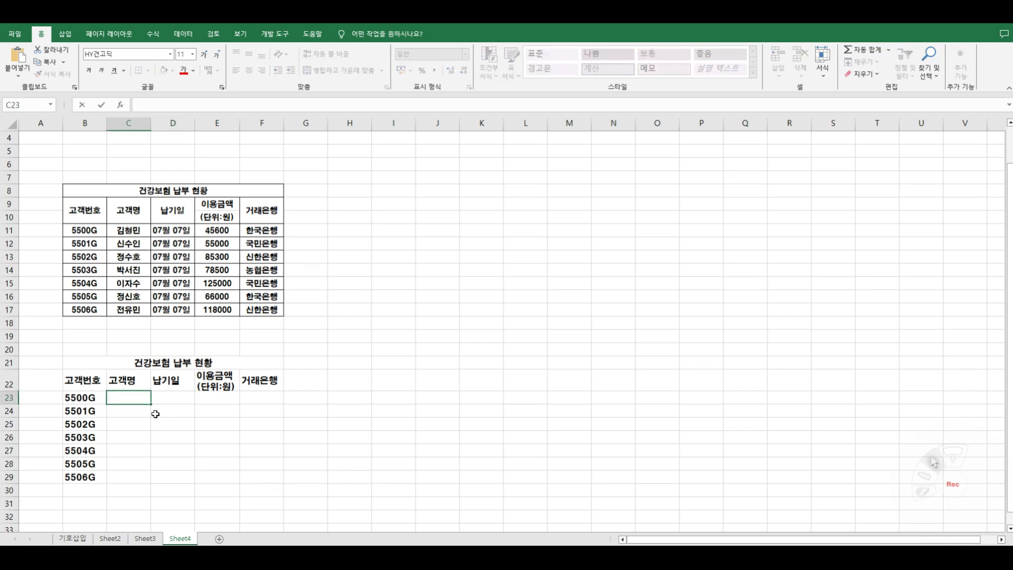
text(김철민)
key(Return)
text(신수인)
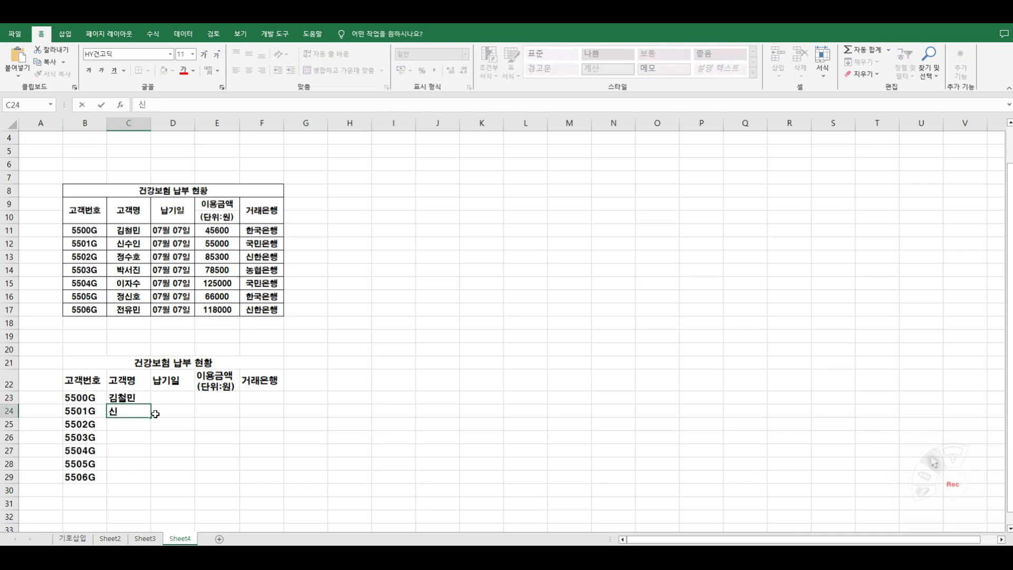
key(Return)
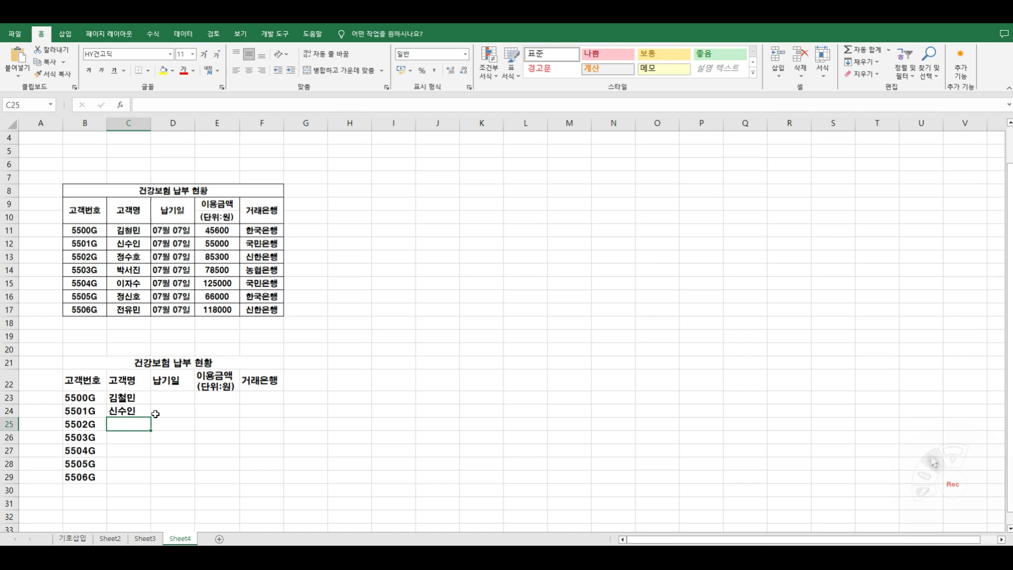
text(정수호)
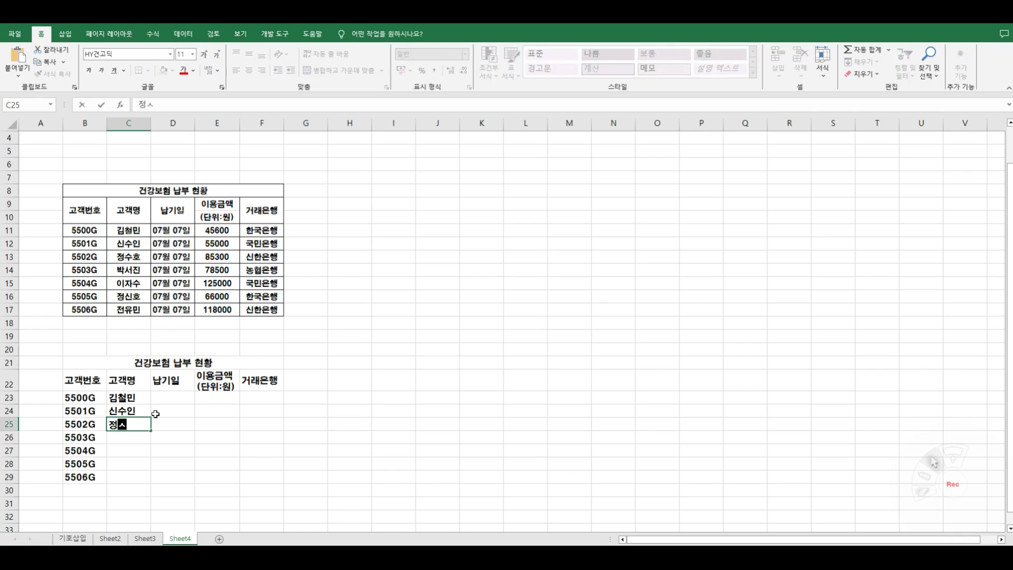
key(Return)
text(박서진)
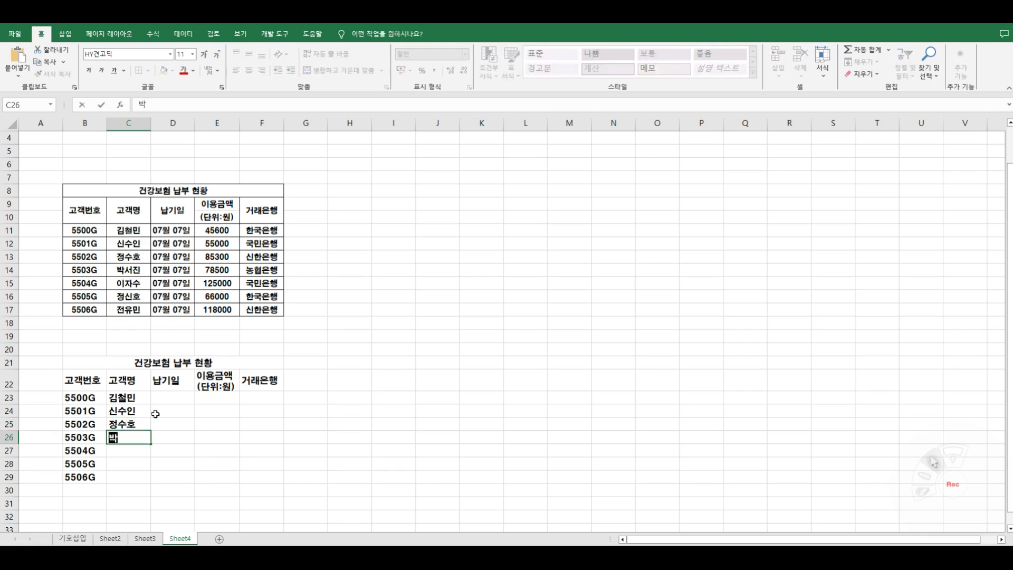
key(Return)
text(이자수)
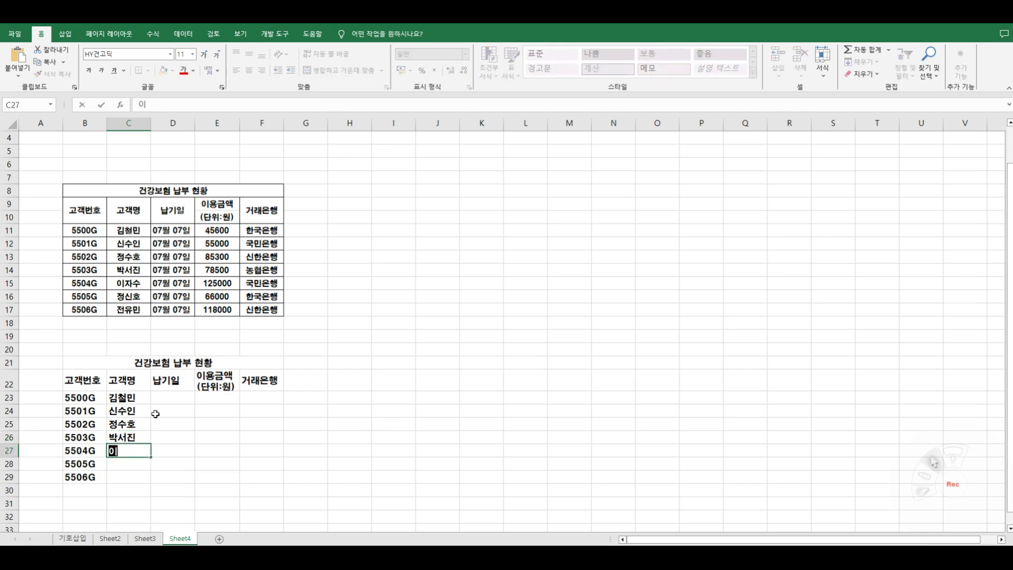
key(Return)
text(정신호)
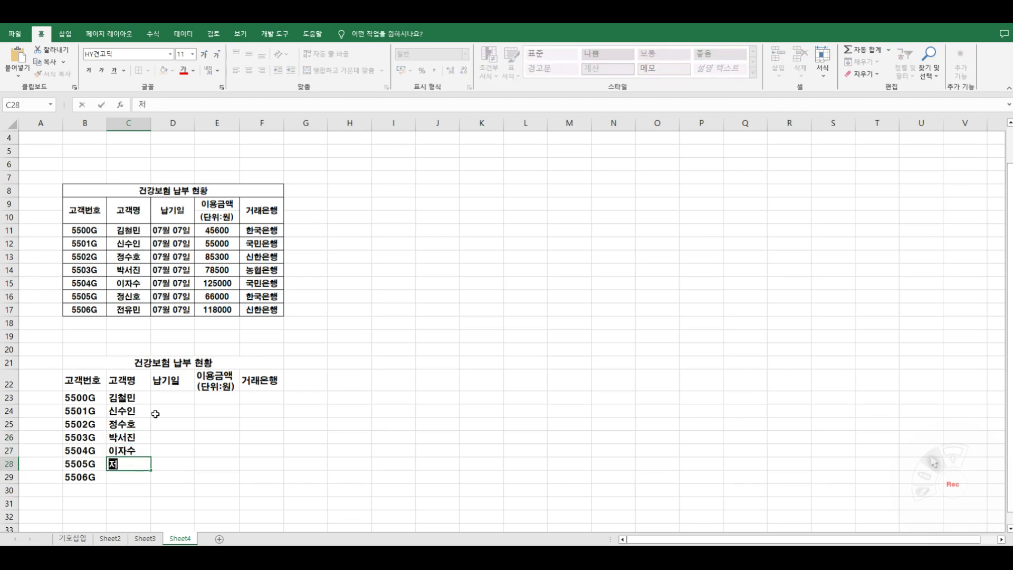
key(Return)
text(전유민)
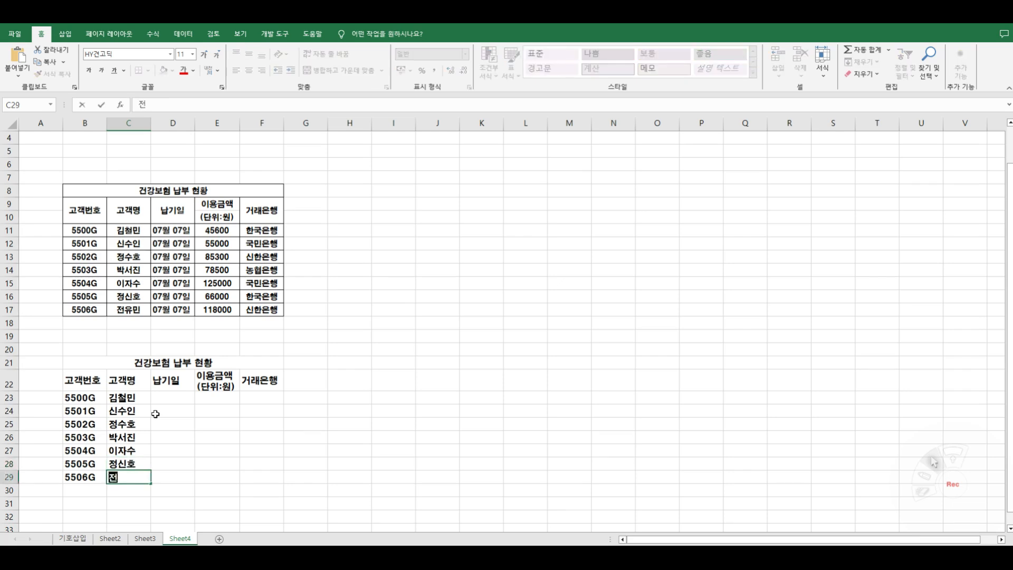
key(Return)
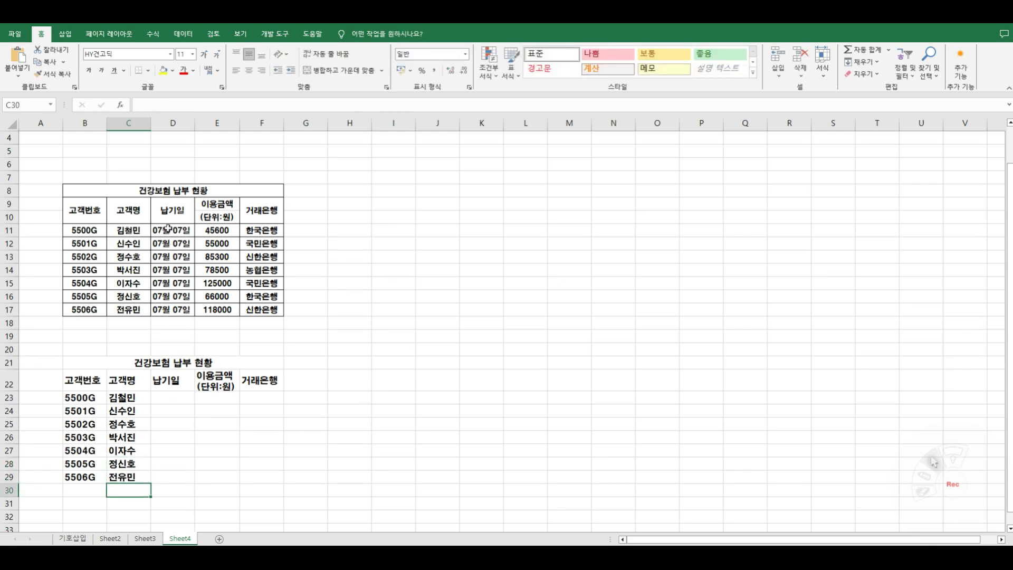
- Enter the date 7-7 in cell D23 and fill copies of it down to D29
click(174, 398)
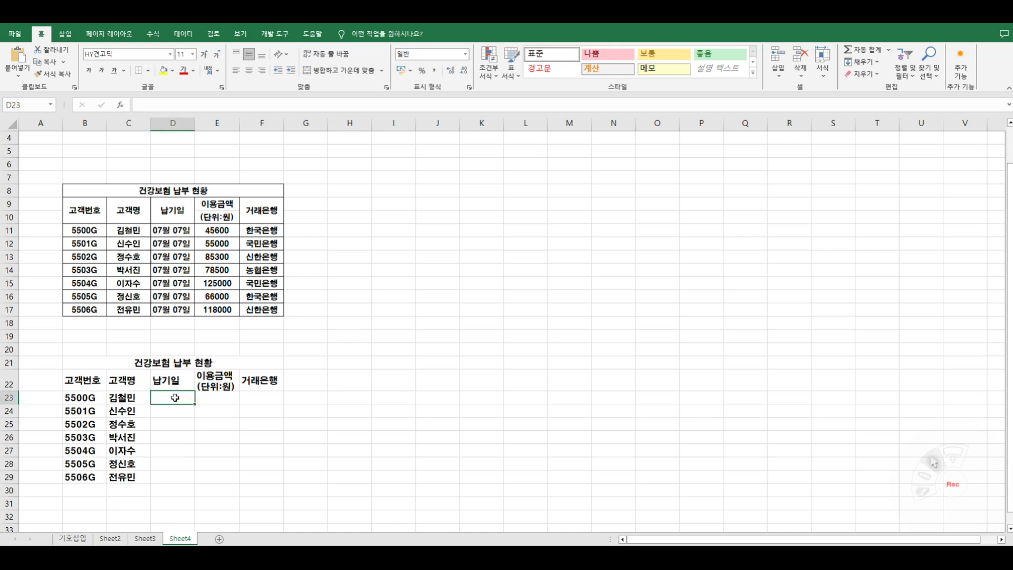
text(7-7)
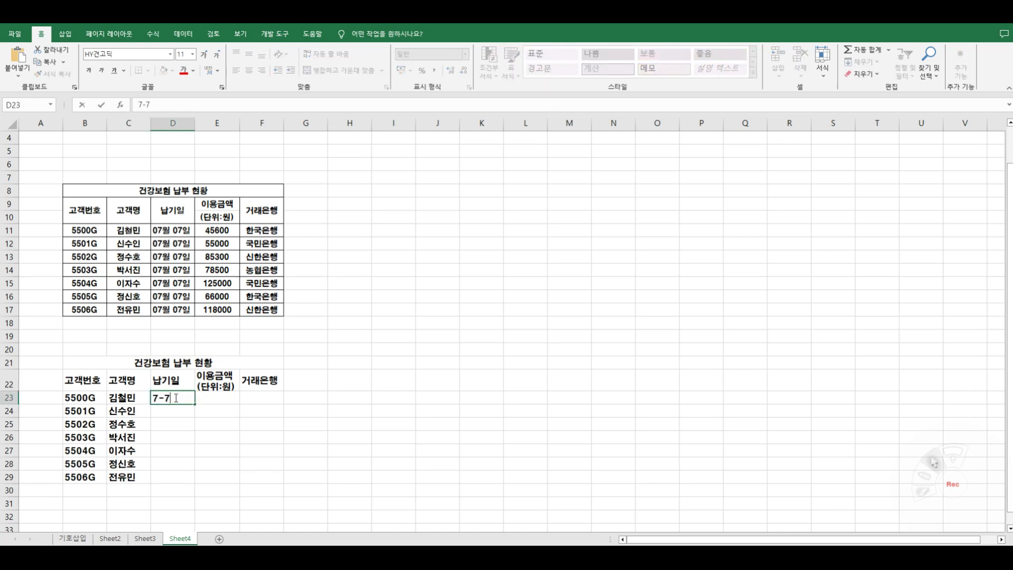
key(Return)
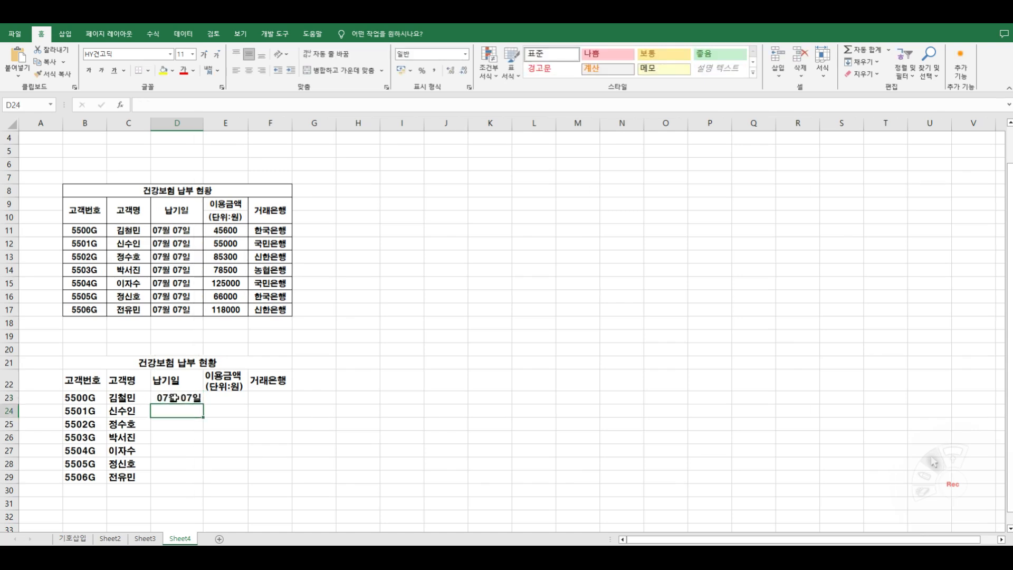
click(175, 397)
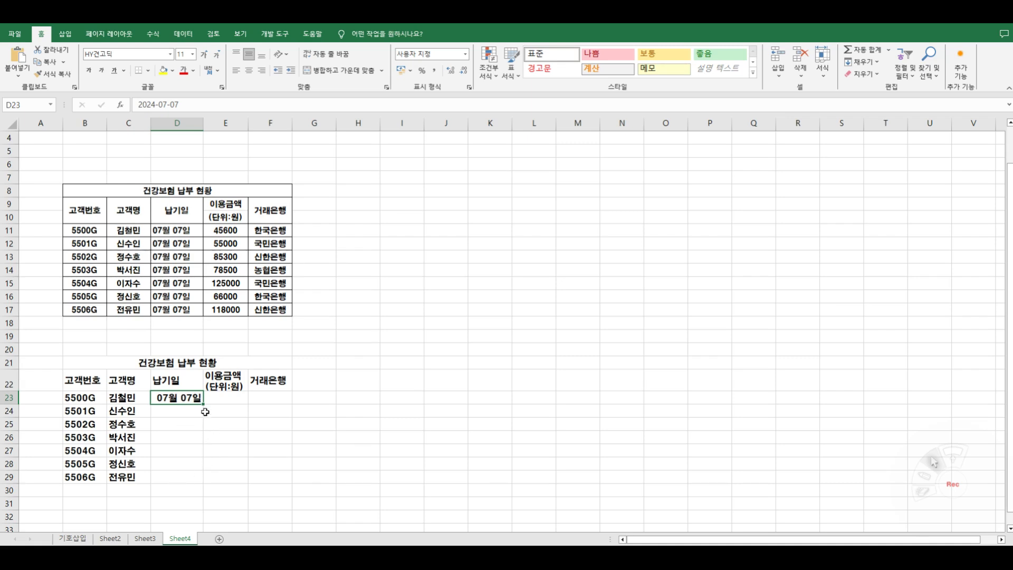
drag(204, 405, 206, 481)
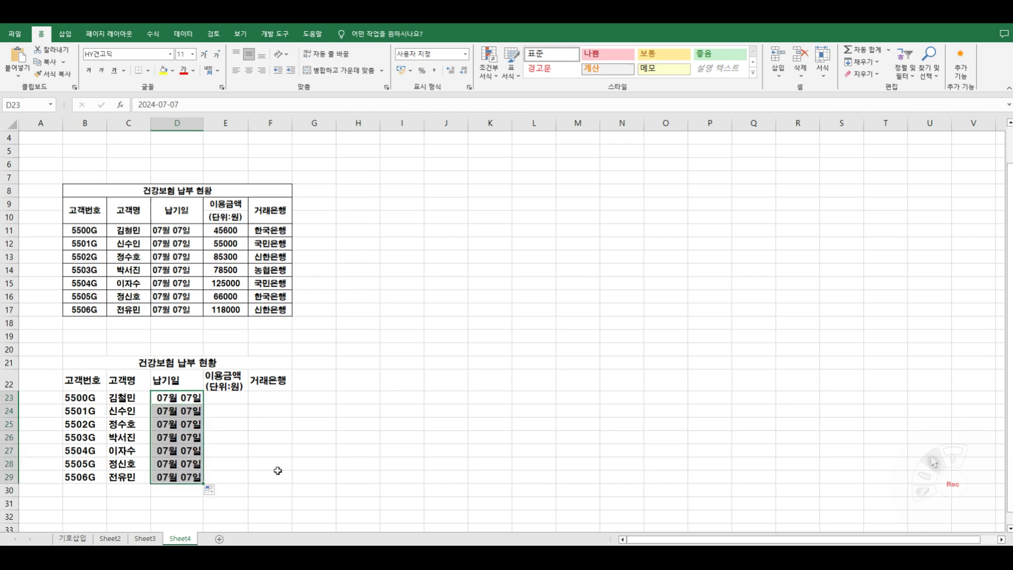
- Clear the filled dates from cells D23 to D29 in the 납기일 column
click(277, 470)
drag(185, 404, 183, 475)
key(Delete)
click(313, 490)
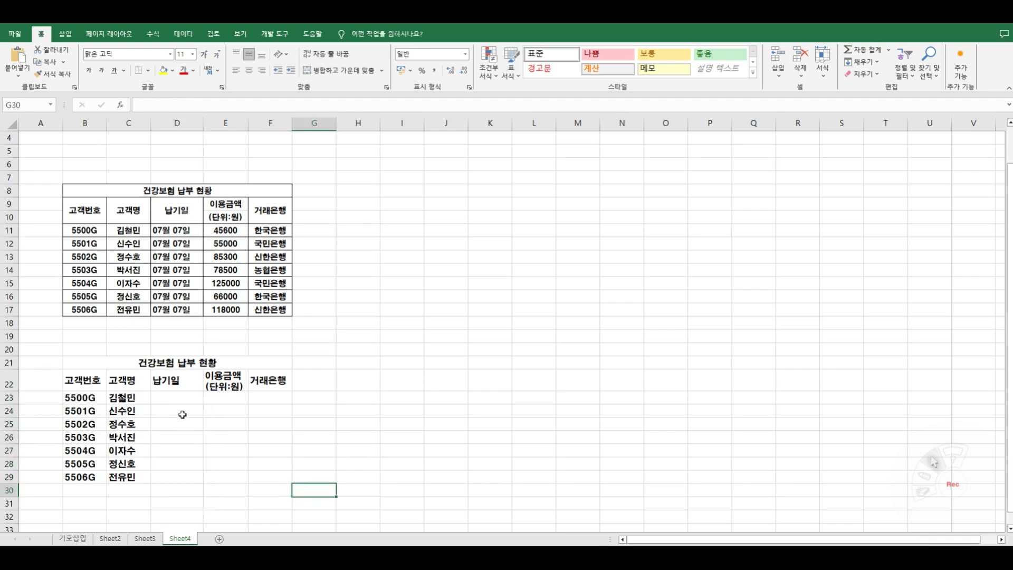
- Fill the whole range D23:D29 at once with the due date text 07월07일
drag(175, 393, 173, 472)
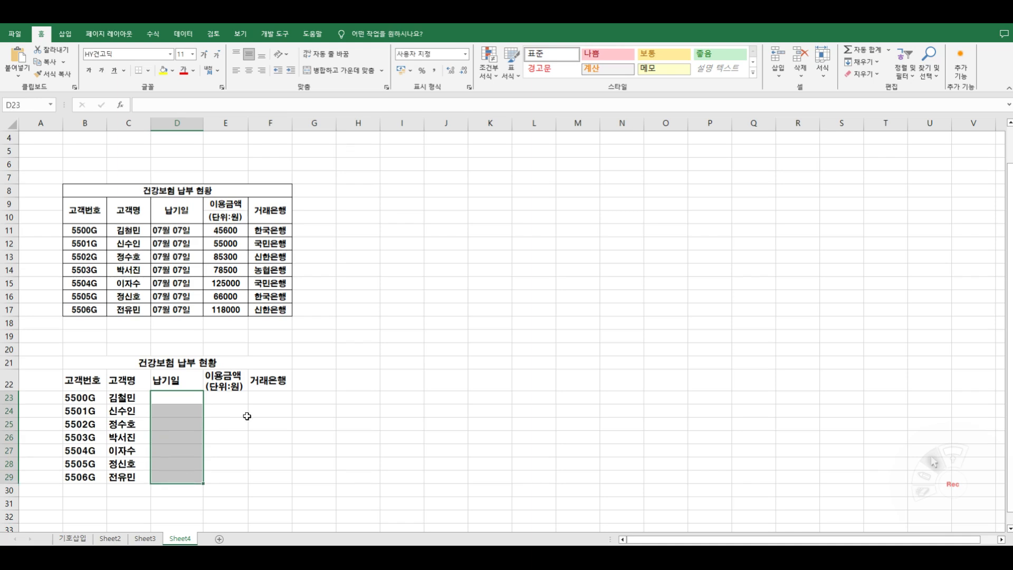
text(07월07일)
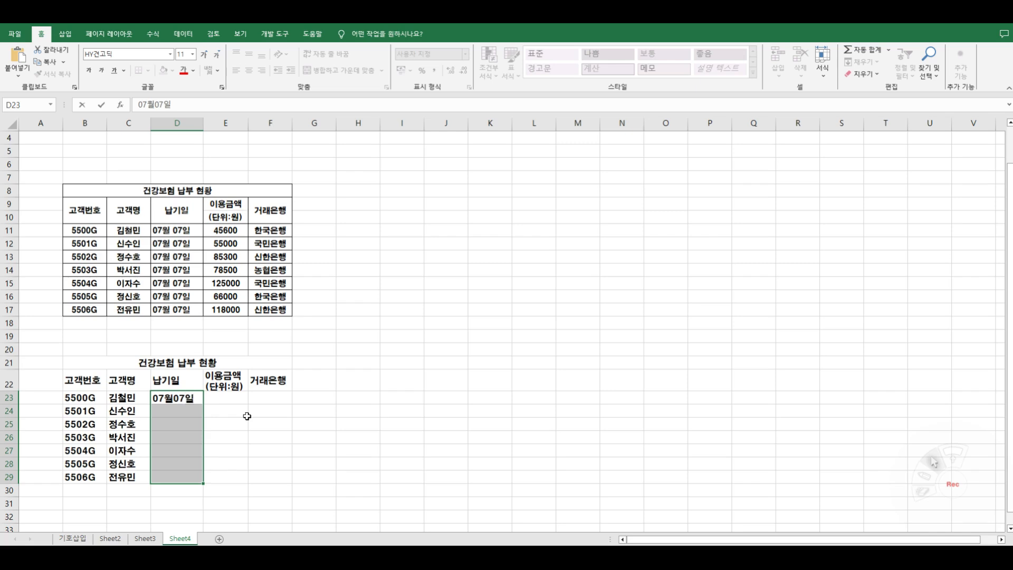
key(ctrl+Return)
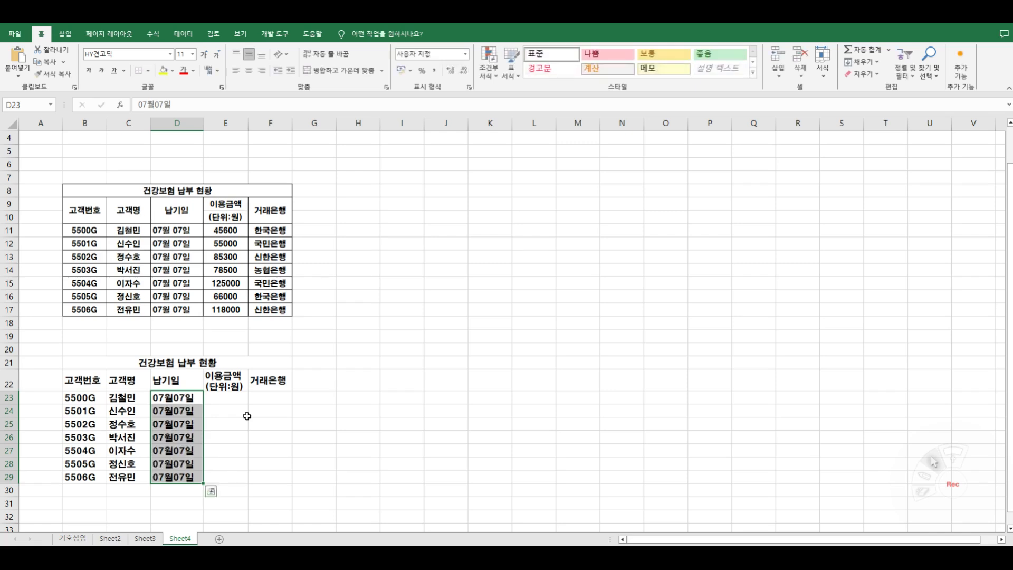
click(244, 463)
- Enter the amounts 45600, 55000, 85300, 78500, 125000, 66000 and 118000 in cells E23 to E29 under 이용금액
click(228, 399)
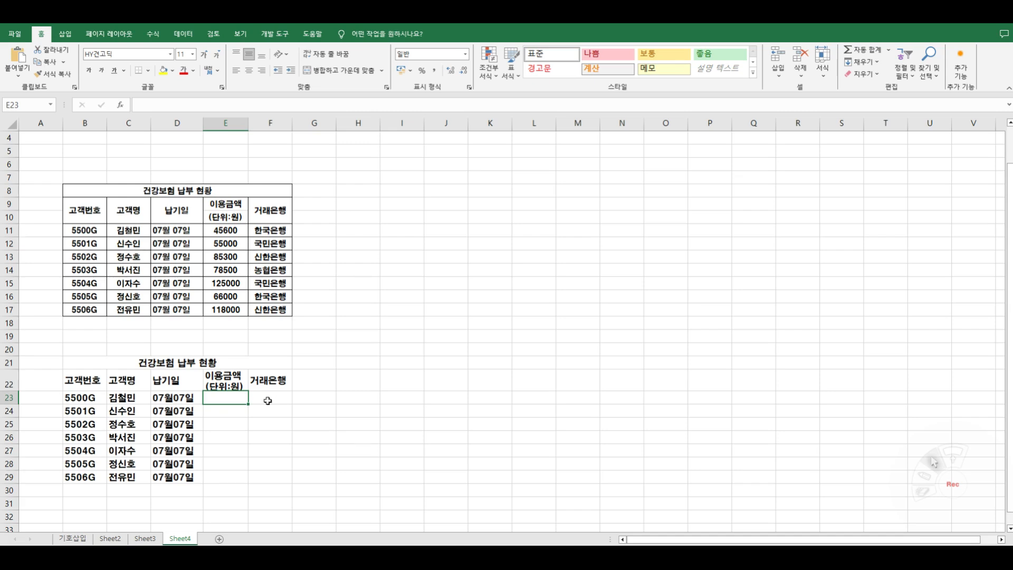
text(45600)
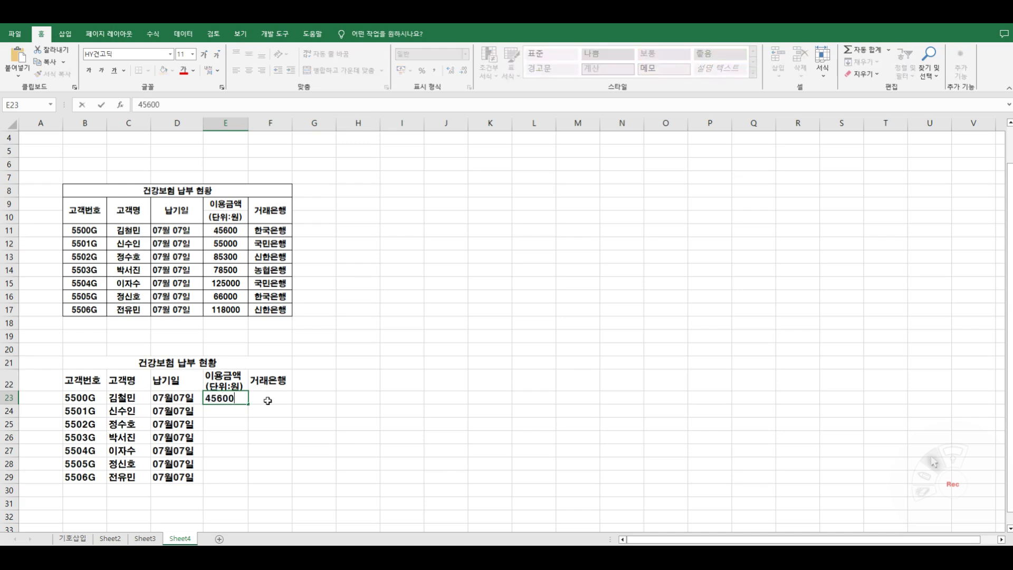
key(Return)
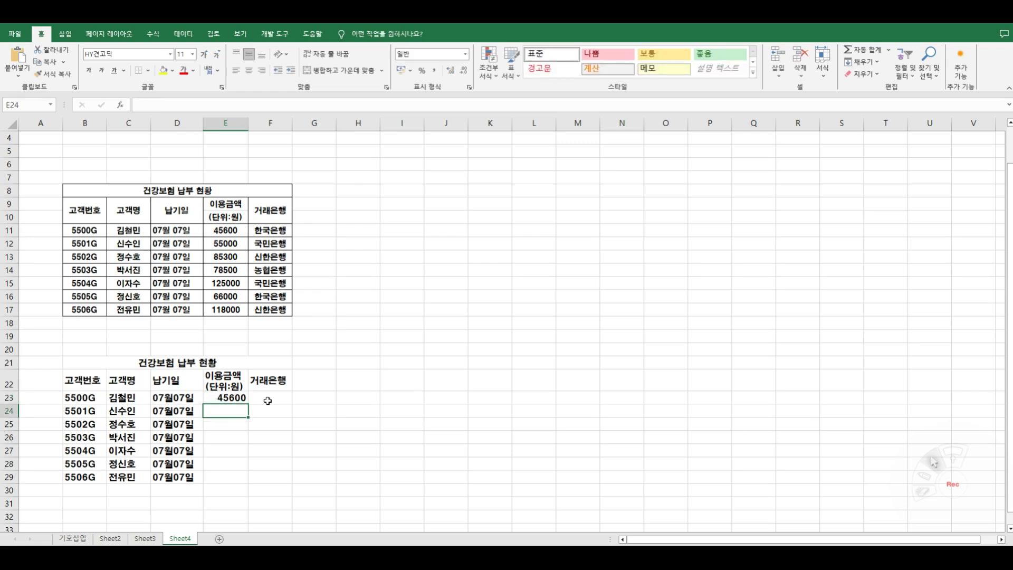
text(55000)
key(Return)
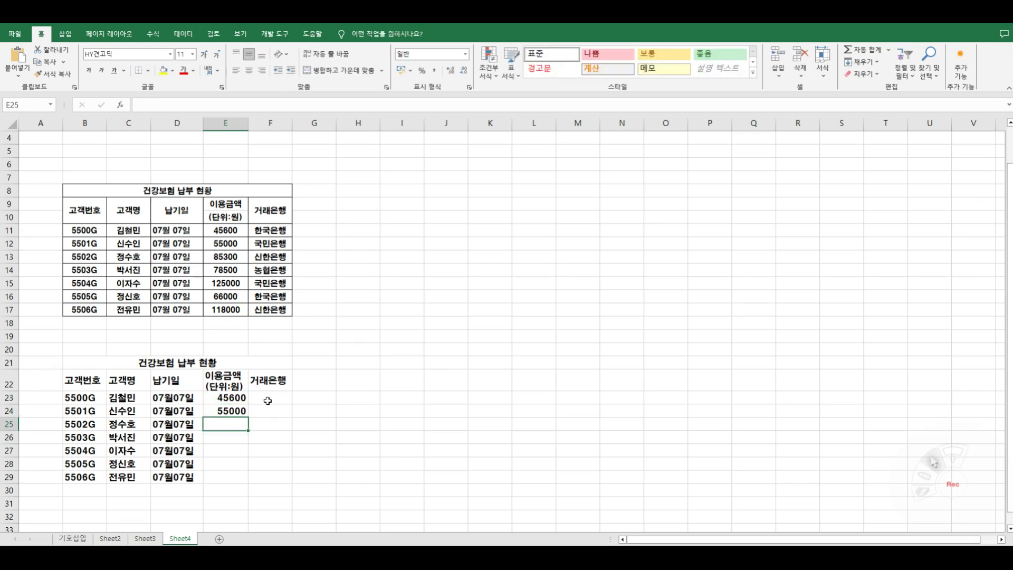
text(85300)
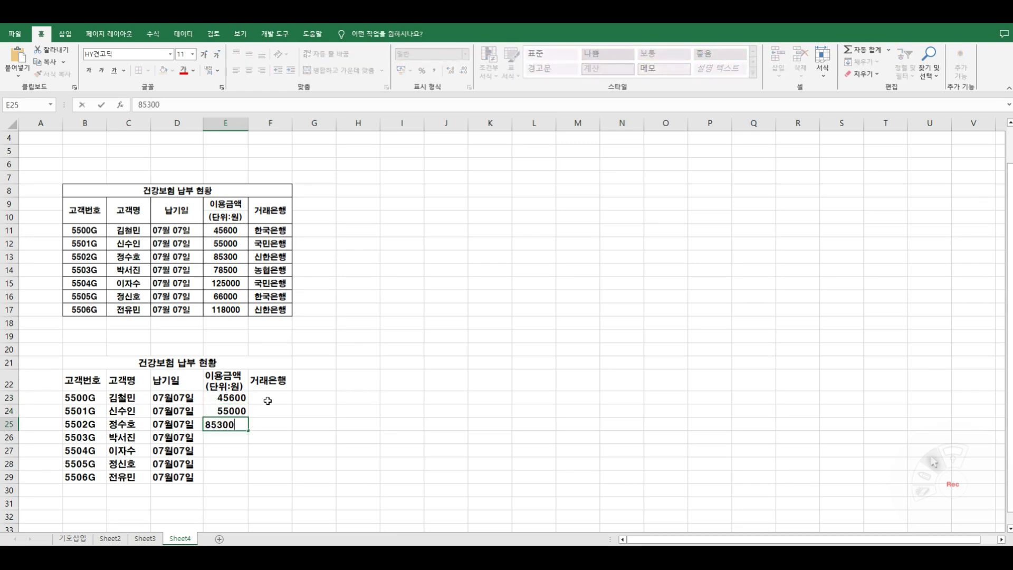
key(Return)
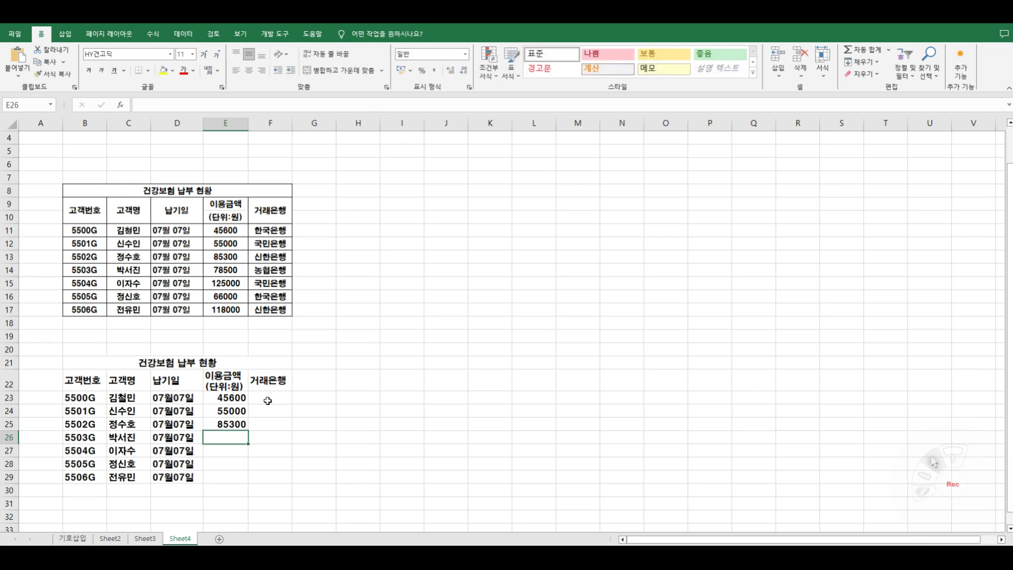
text(78500)
key(Return)
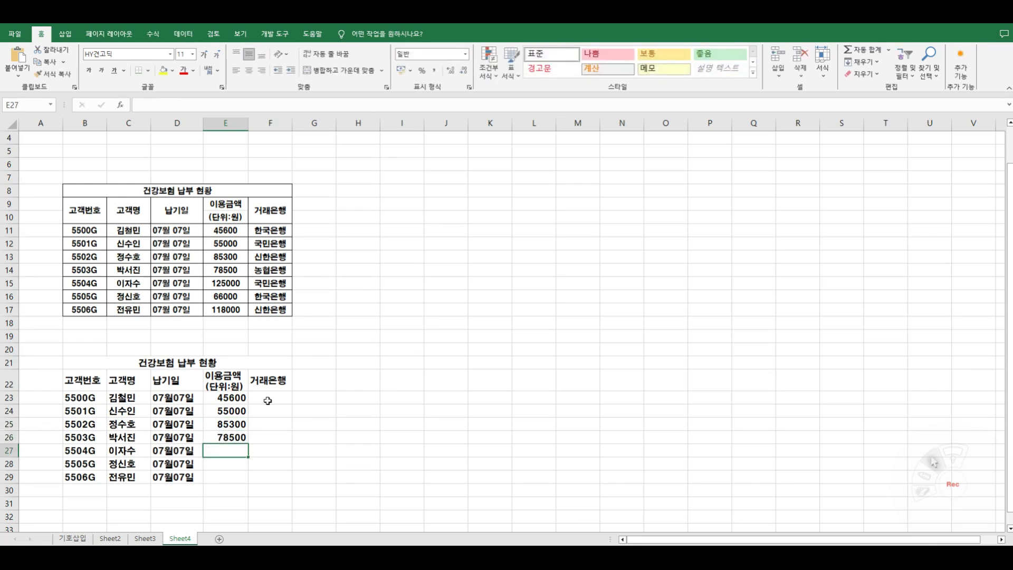
text(125000)
key(Return)
text(66000)
key(Return)
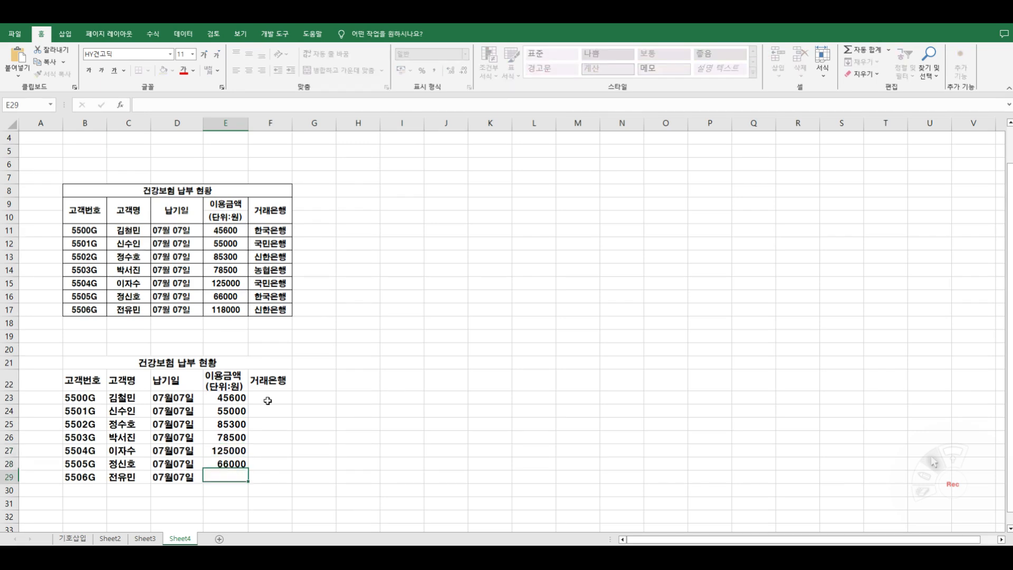
text(118000)
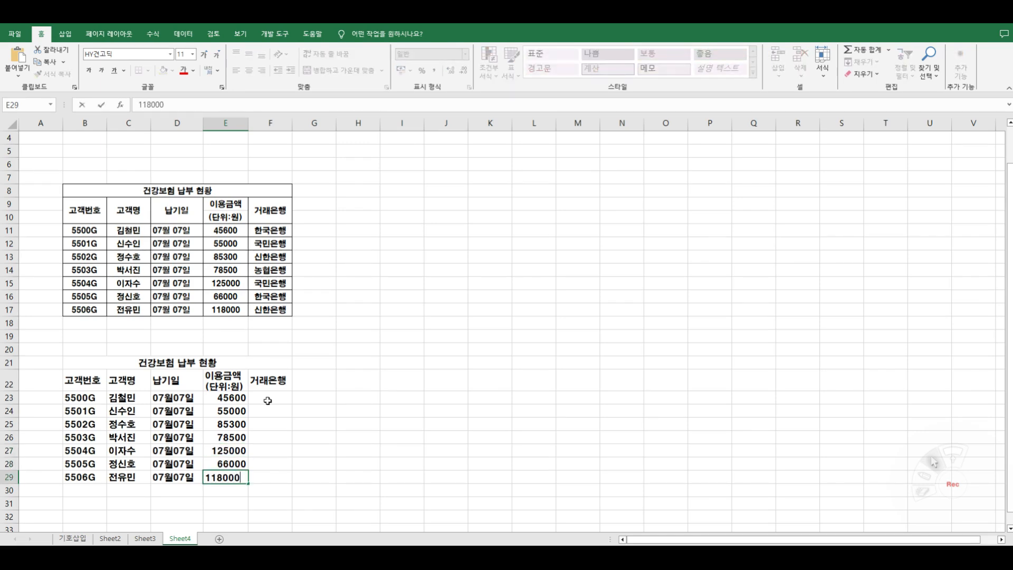
key(Return)
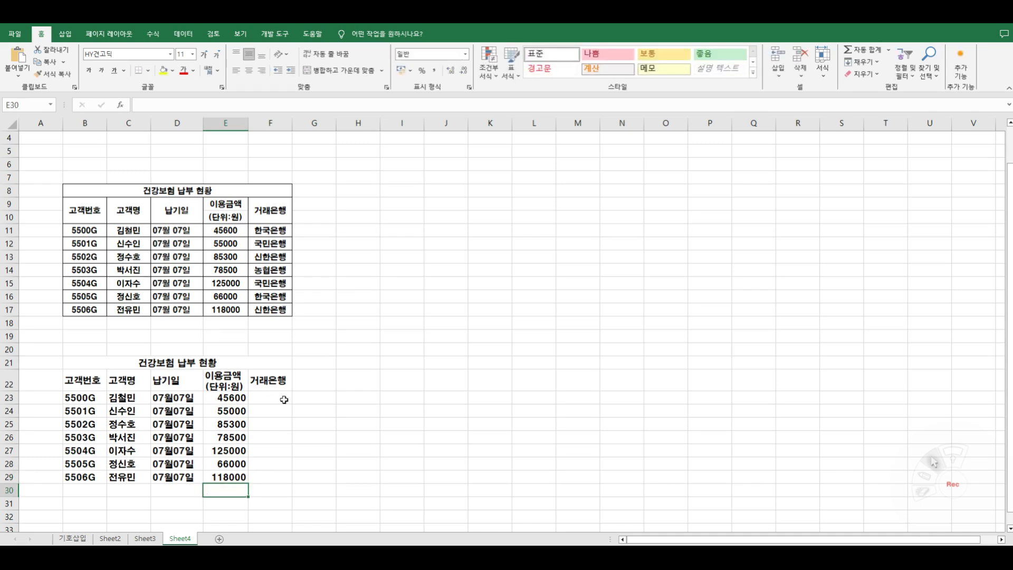
- Enter the banks 한국은행, 국민은행, 신한은행, 농협은행, 국민은행, 한국은행 and 신한은행 in cells F23 to F29 under 거래은행
click(281, 399)
text(한국은행)
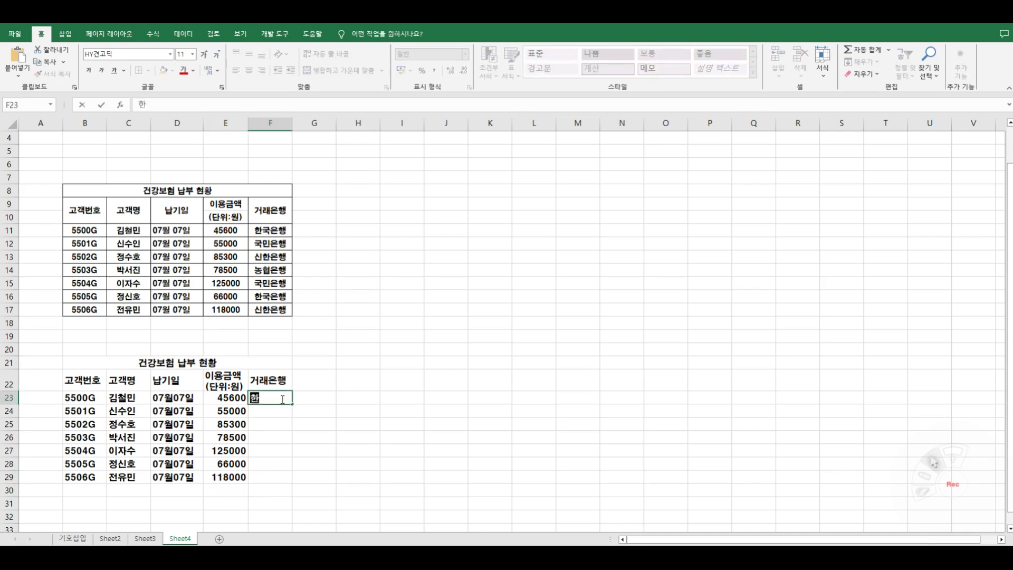
key(Return)
text(국민읂)
text(행)
key(Return)
text(신한)
text(은행)
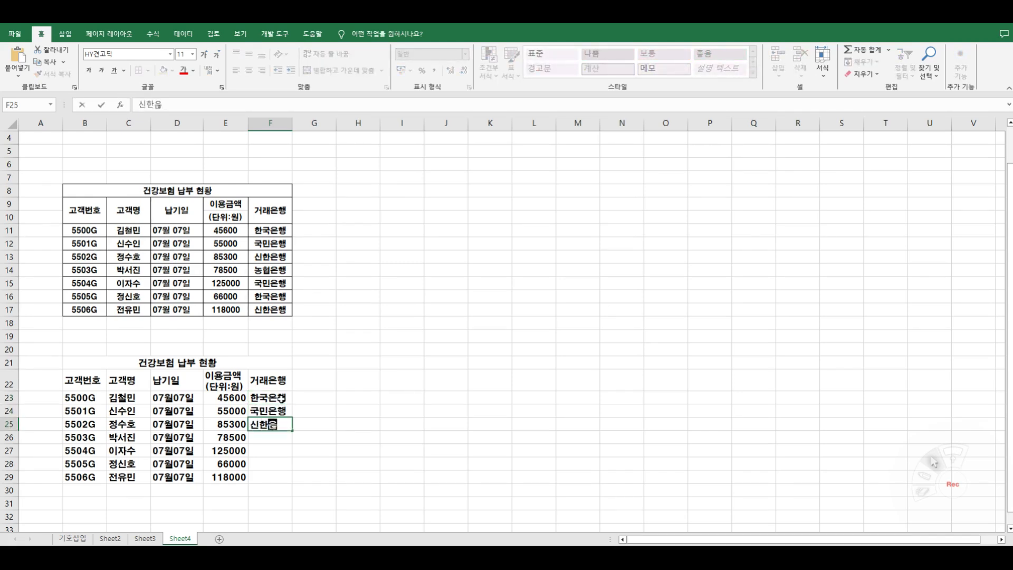
key(Return)
text(농협은행)
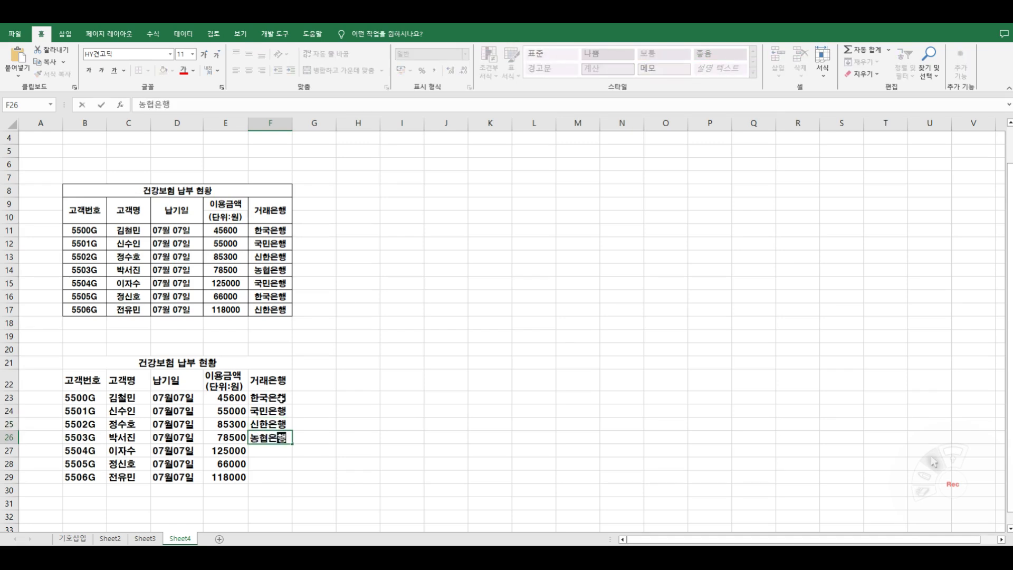
key(Return)
text(국민은행)
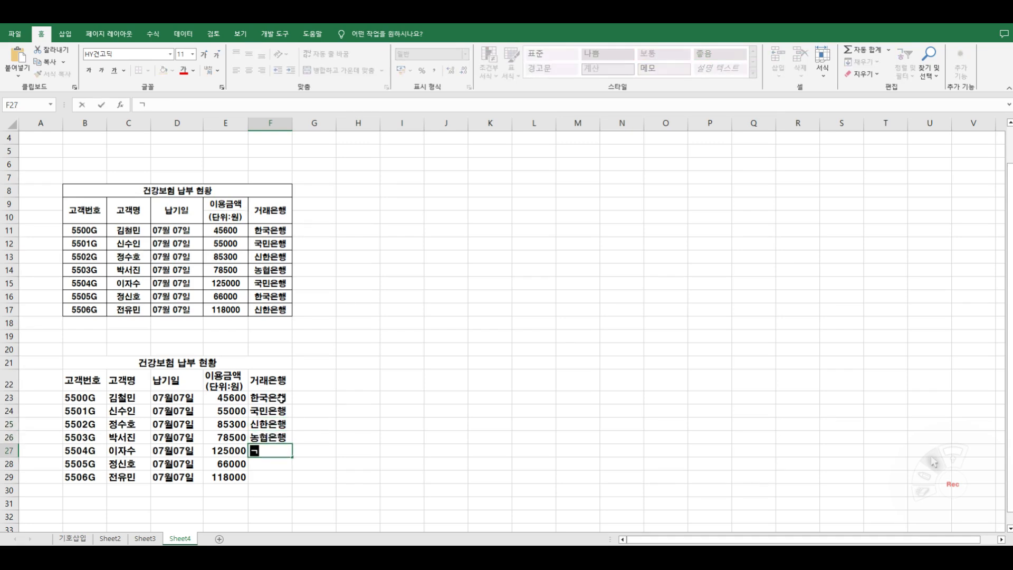
key(Return)
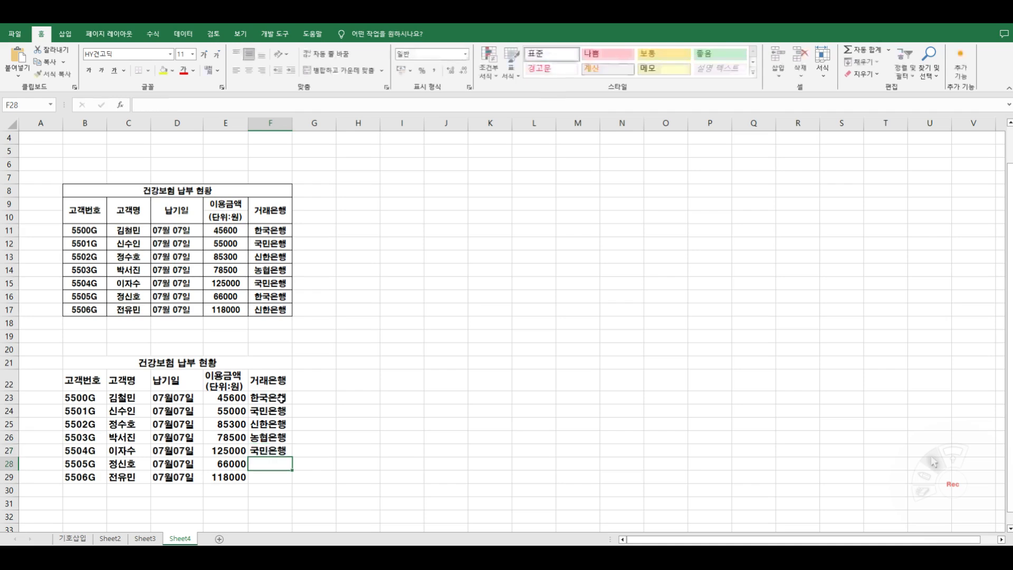
text(한국은행)
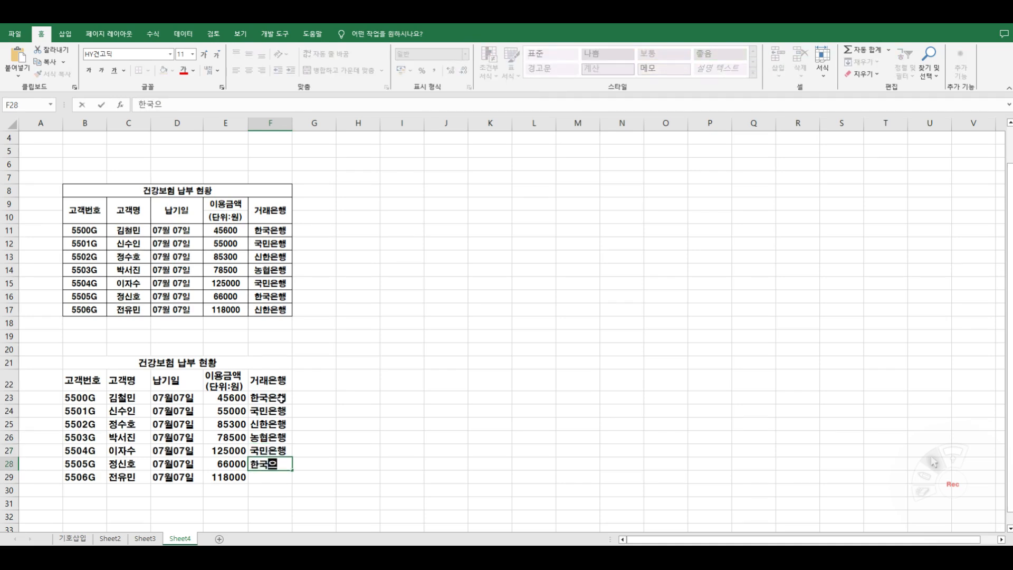
key(Return)
text(신한은행)
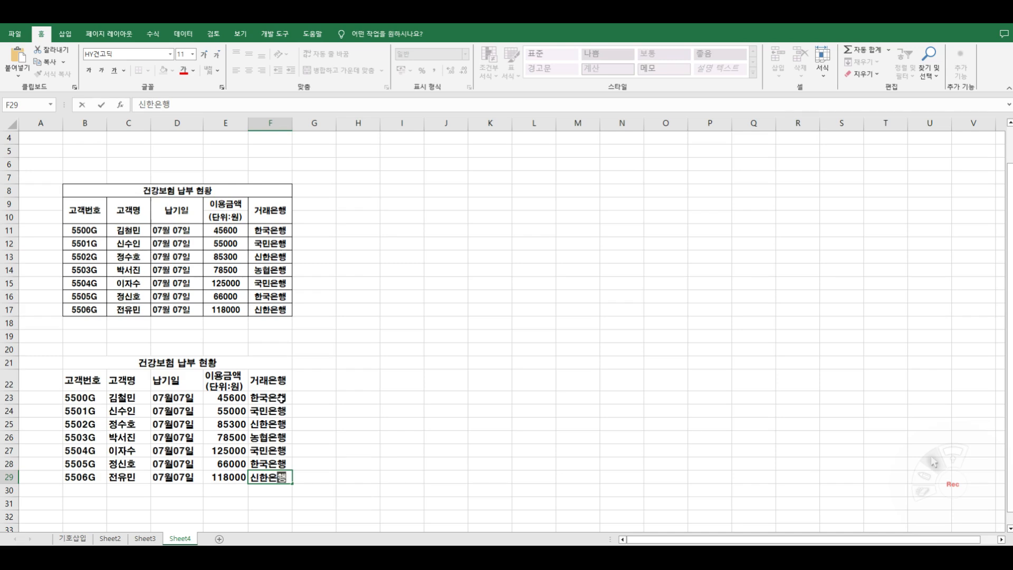
key(Return)
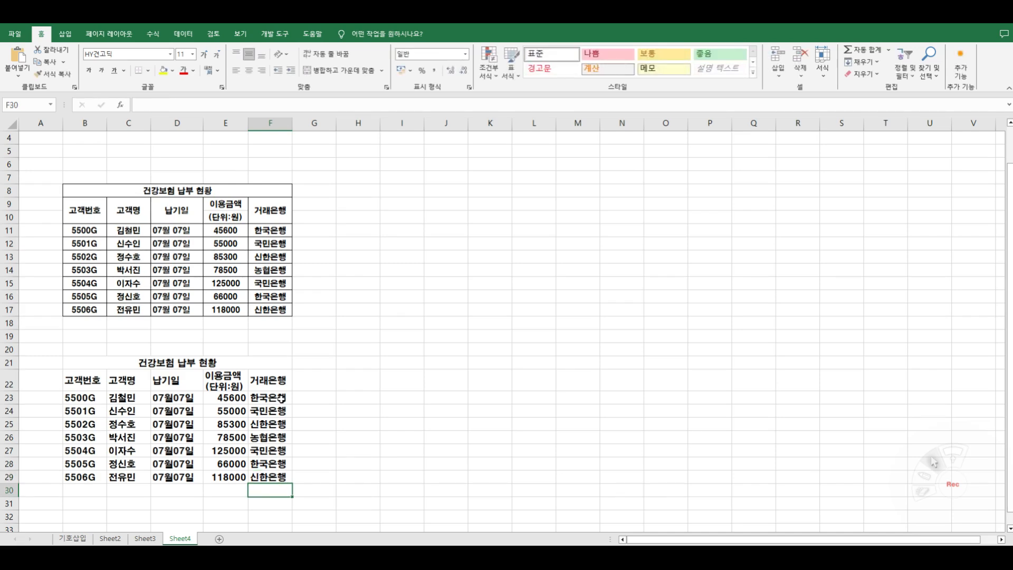
- Center the contents of the whole lower table, B21:F29, horizontally
drag(86, 368, 202, 476)
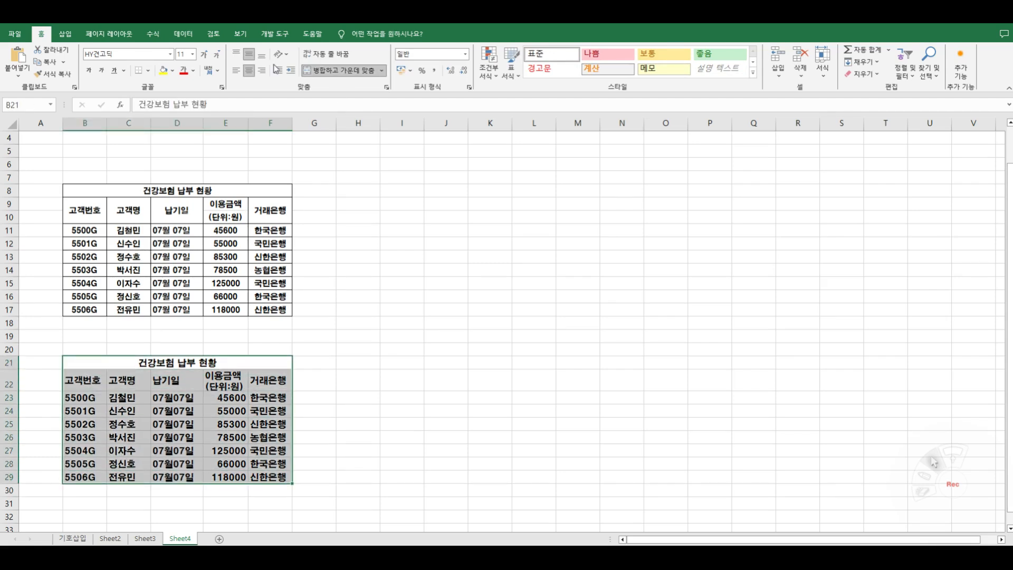
click(250, 74)
click(250, 73)
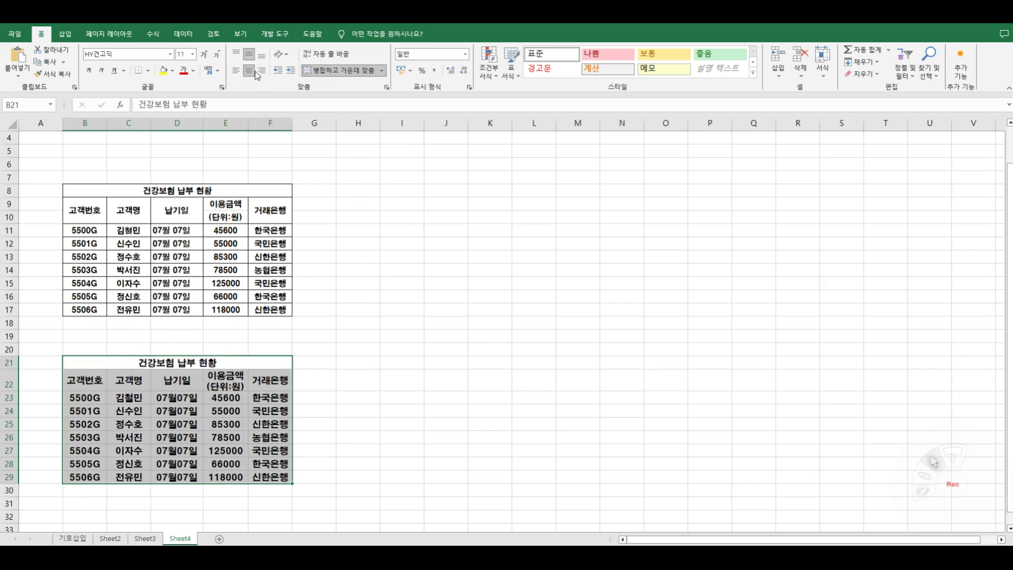
click(404, 333)
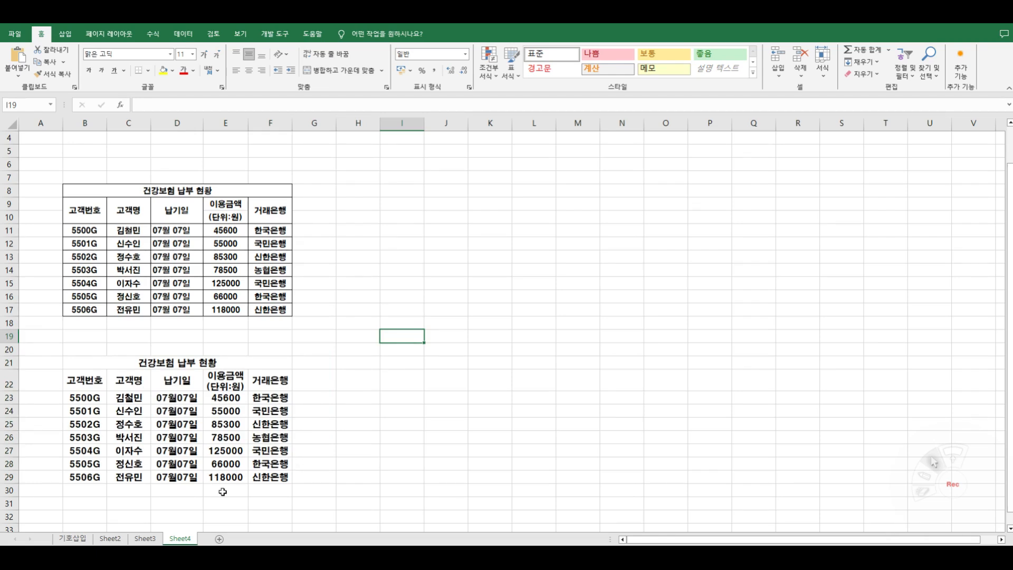
click(88, 397)
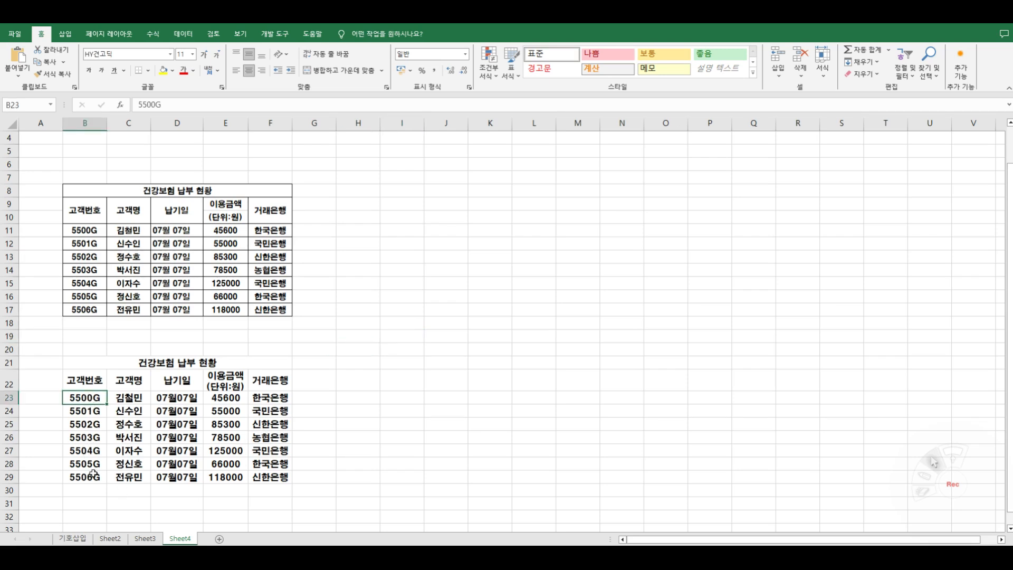
click(173, 397)
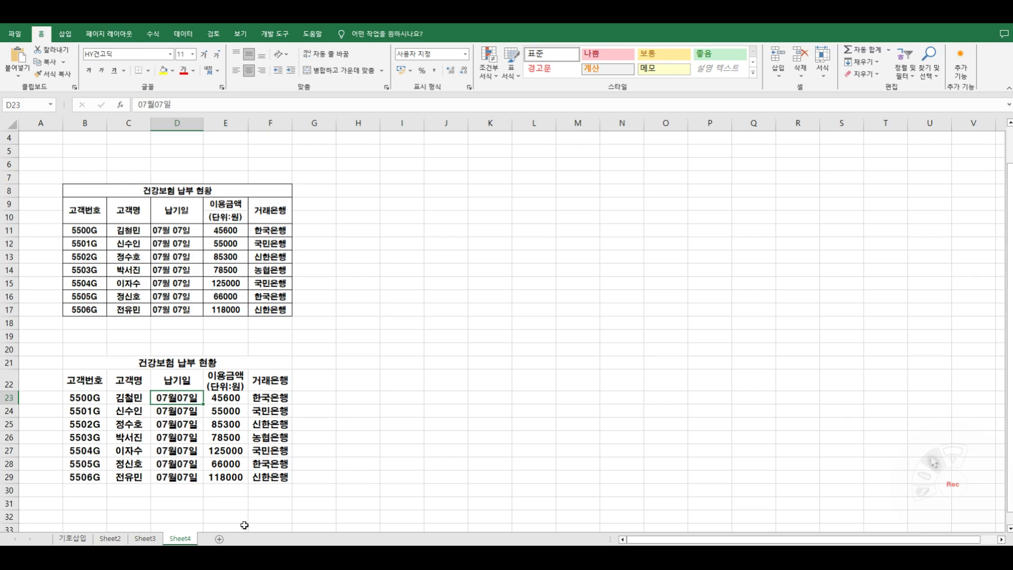
- Add a new worksheet after Sheet4
click(219, 539)
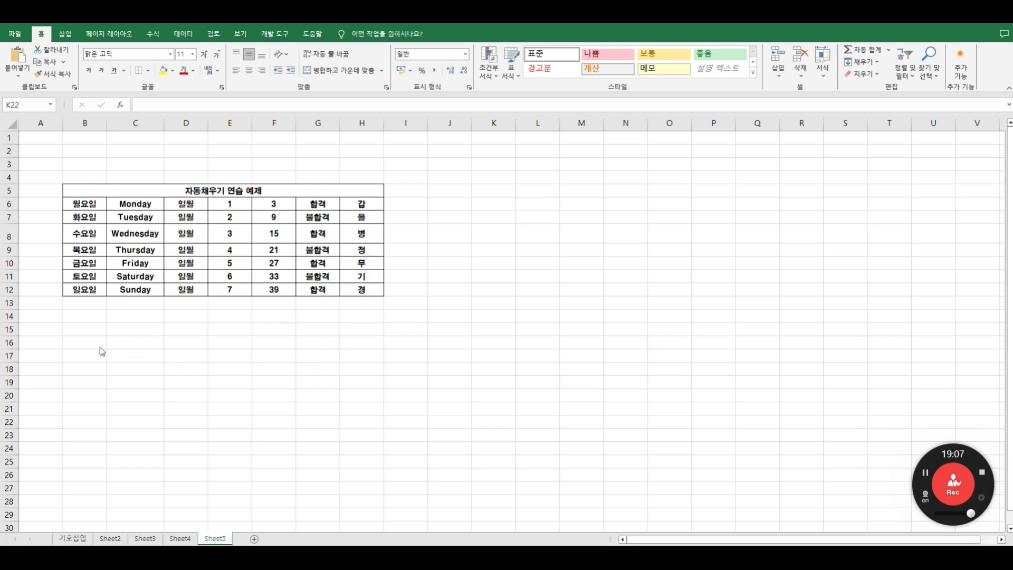
- Merge and center cells B16:H16 and enter the title 자동채우기 연습 예제 in the merged cell
drag(92, 342, 366, 346)
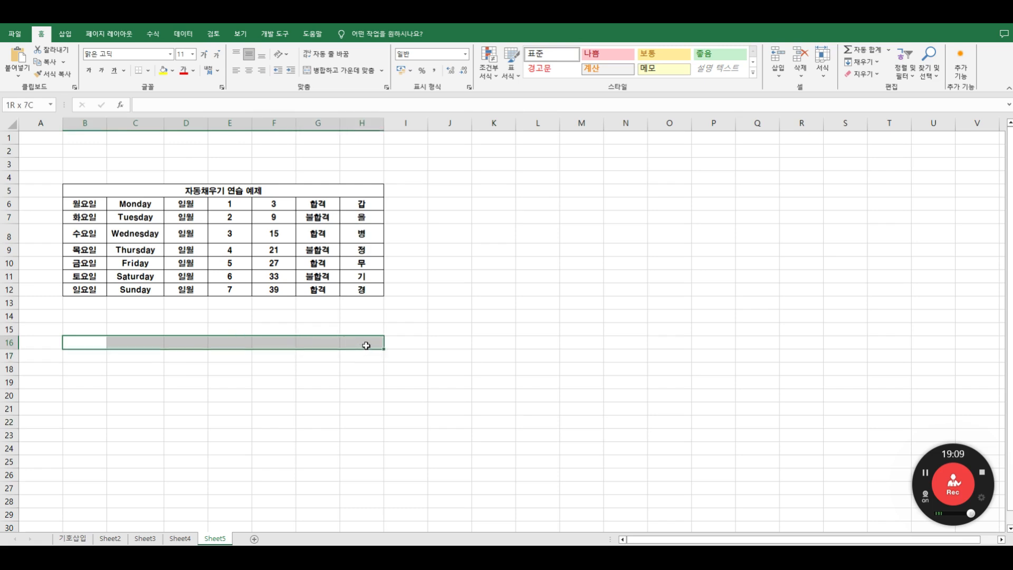
click(326, 70)
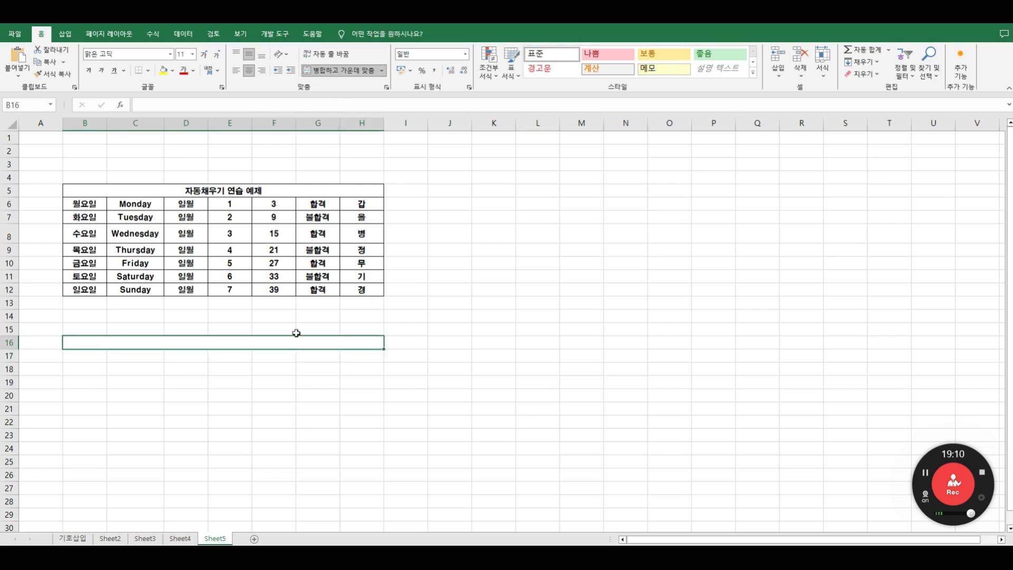
double_click(269, 342)
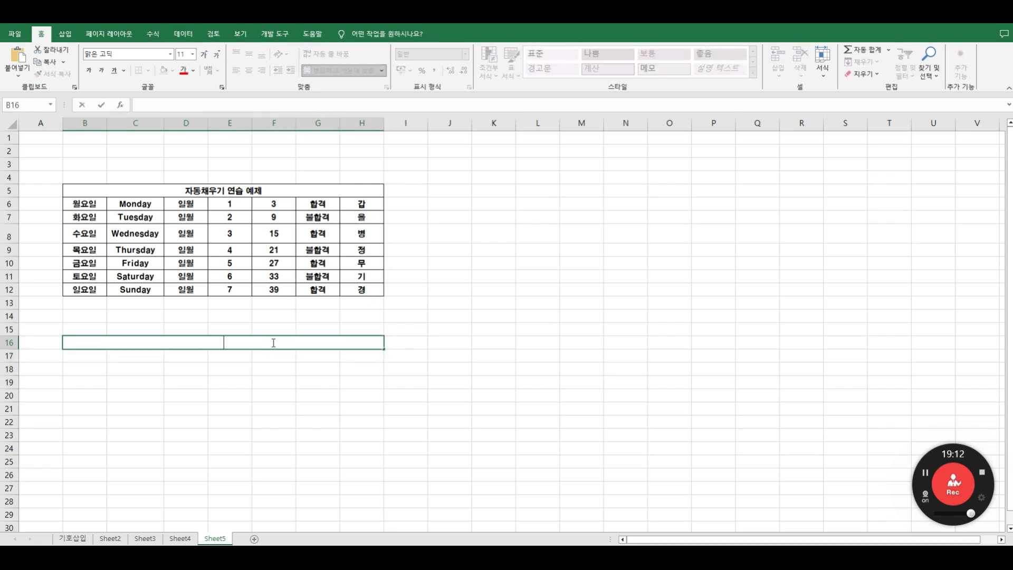
text(자동채우기 연)
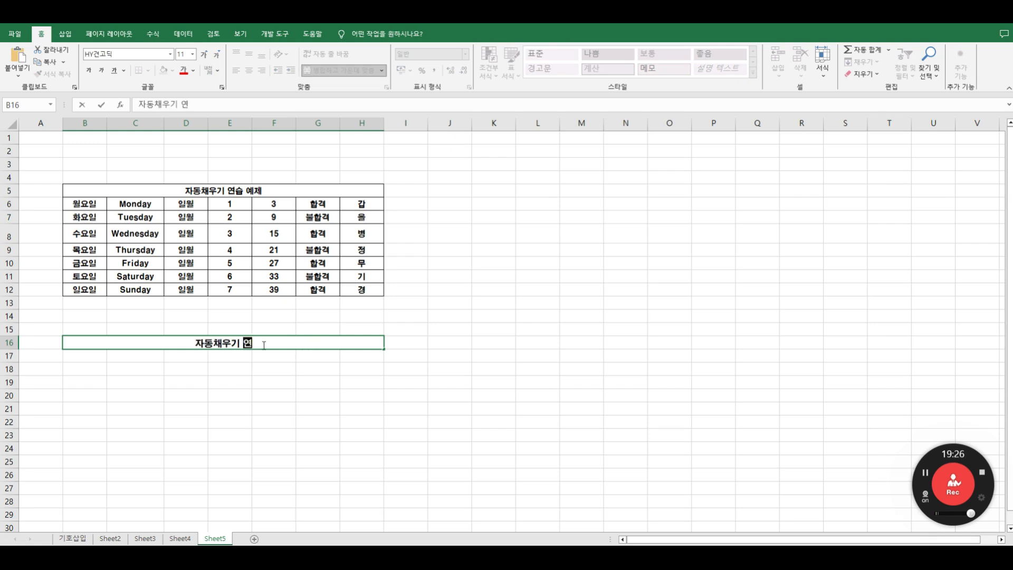
text(습 ㅇㅖ제)
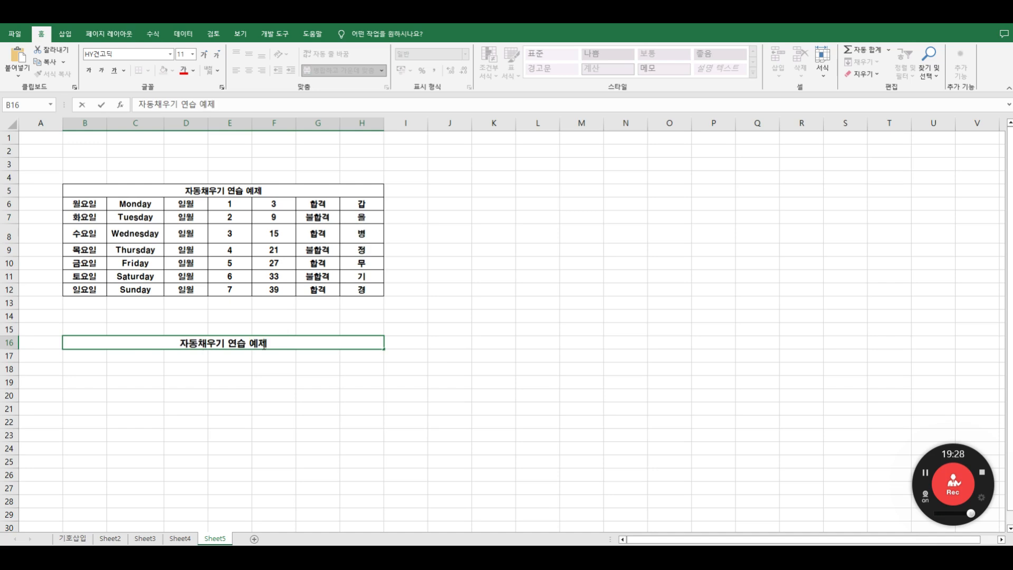
key(Return)
- Enter 월요일 in cell B17 and autofill the Korean weekdays down to B23
text(월요일)
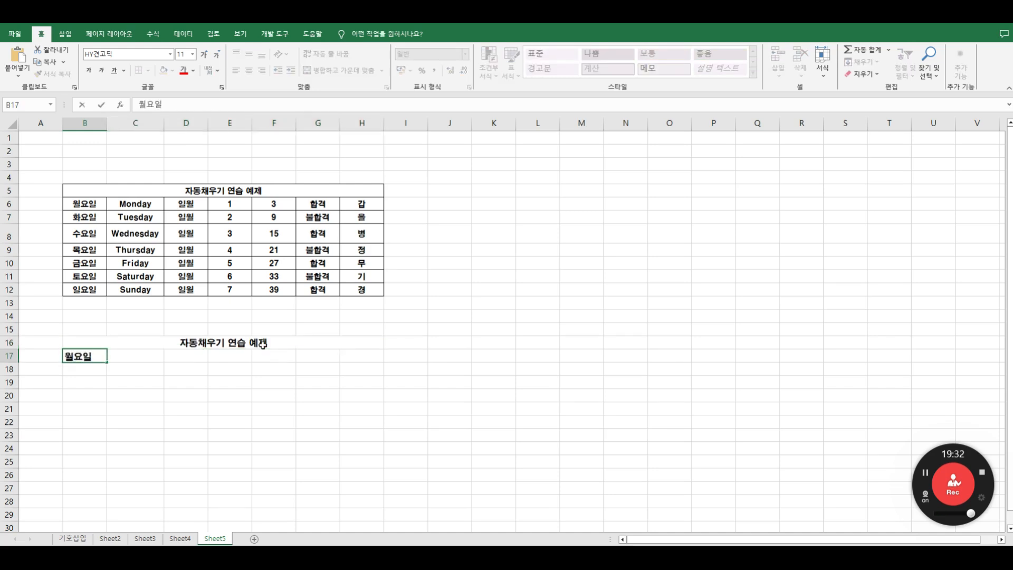
click(183, 386)
click(78, 356)
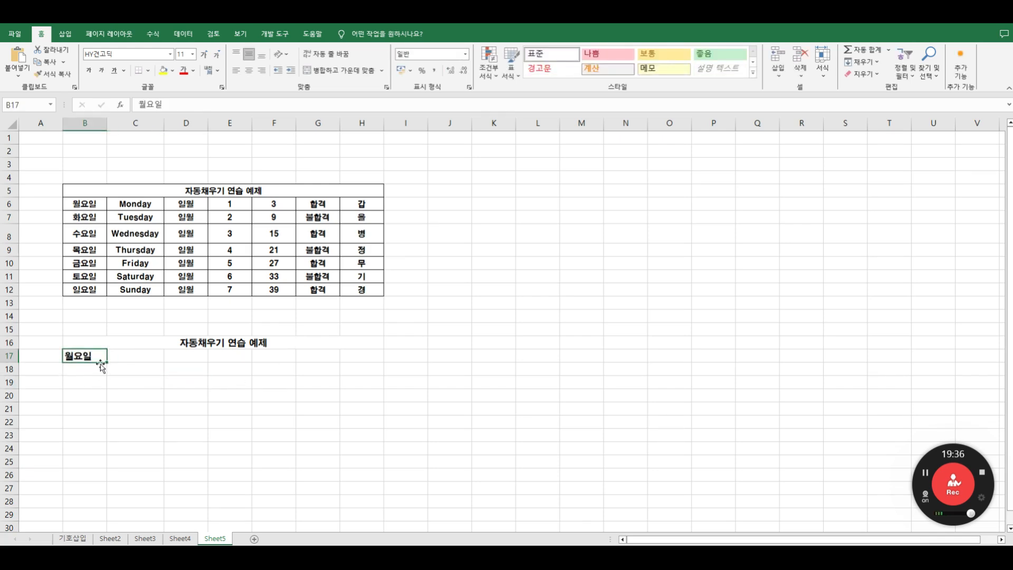
drag(106, 365, 102, 440)
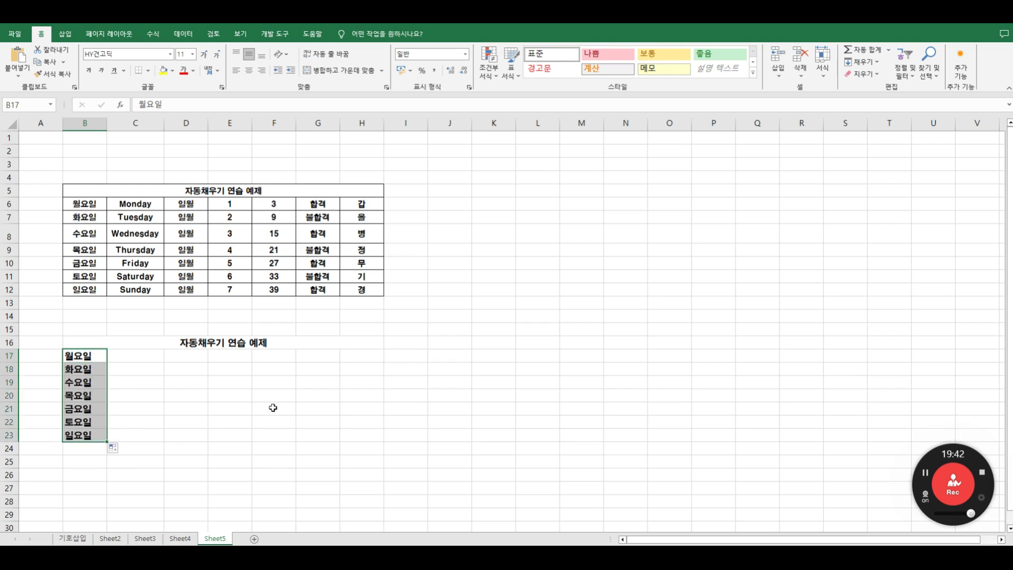
- Enter Monday in cell C17 and autofill the English weekdays down to C23
click(130, 357)
key(Caps_Lock)
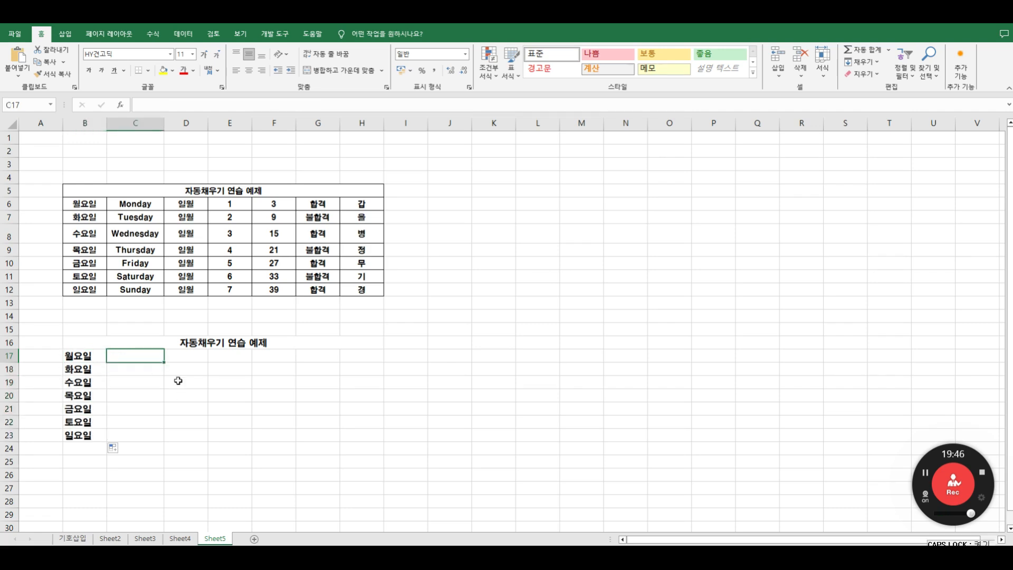
text(Monday)
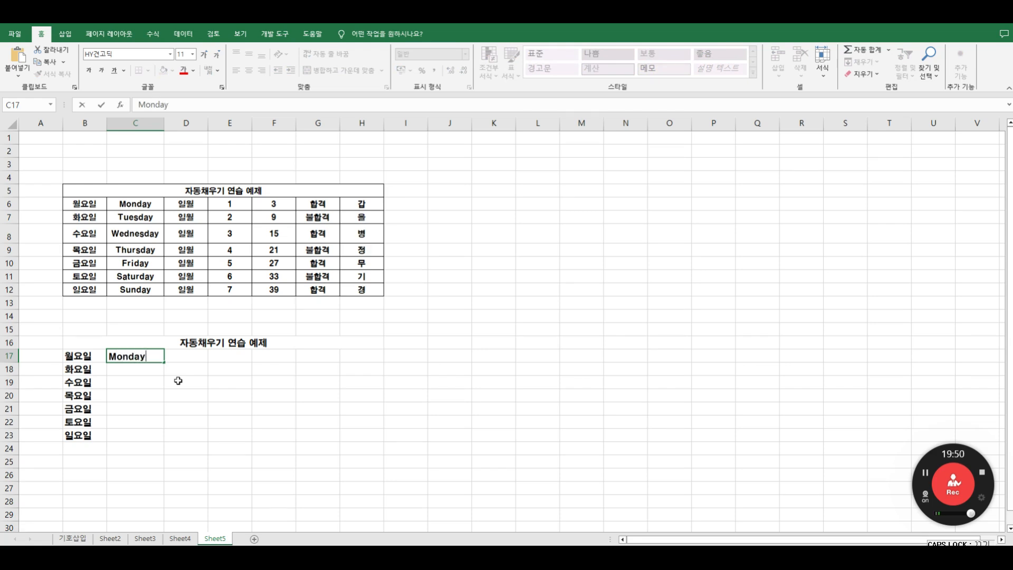
click(178, 380)
click(147, 355)
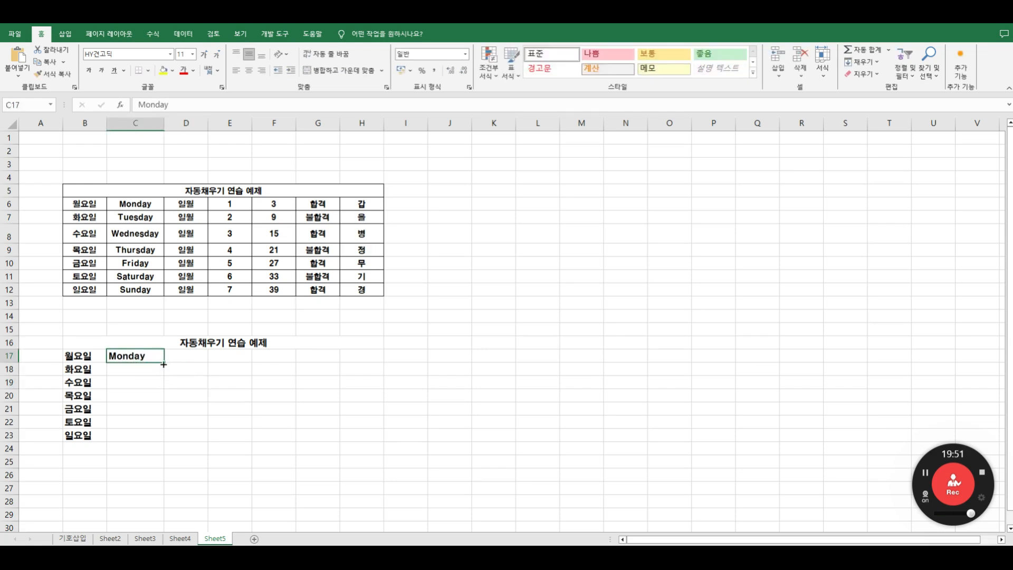
drag(164, 372, 161, 441)
click(267, 417)
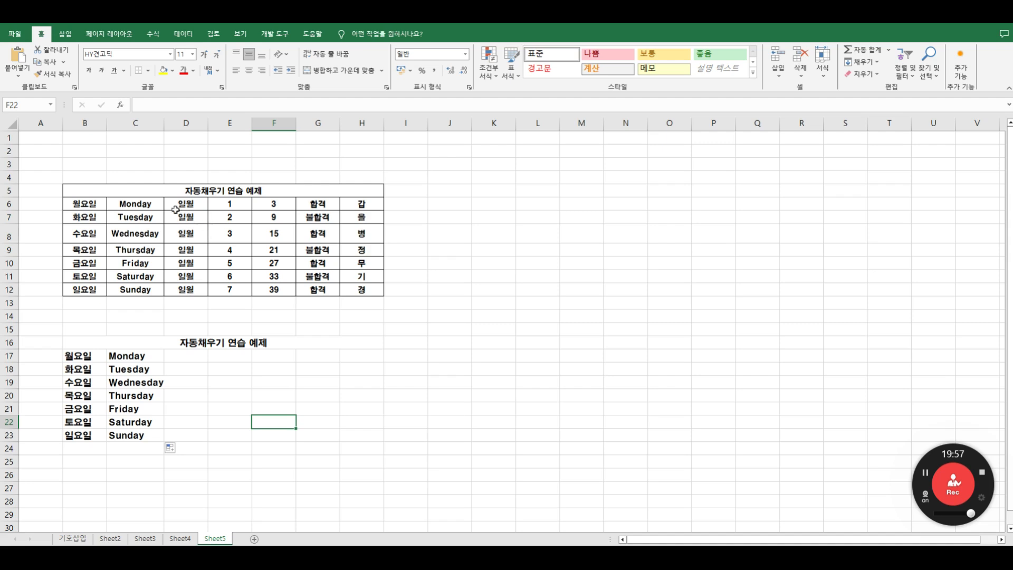
- Enter 일월 in cell D17 and fill it down to D23
click(193, 358)
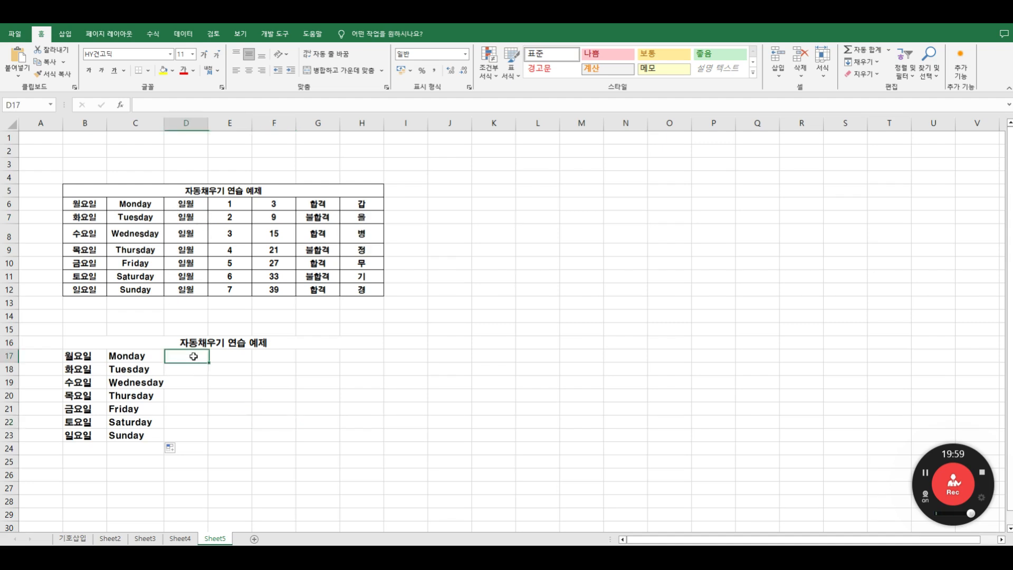
text(dlf)
key(BackSpace)
text(일월)
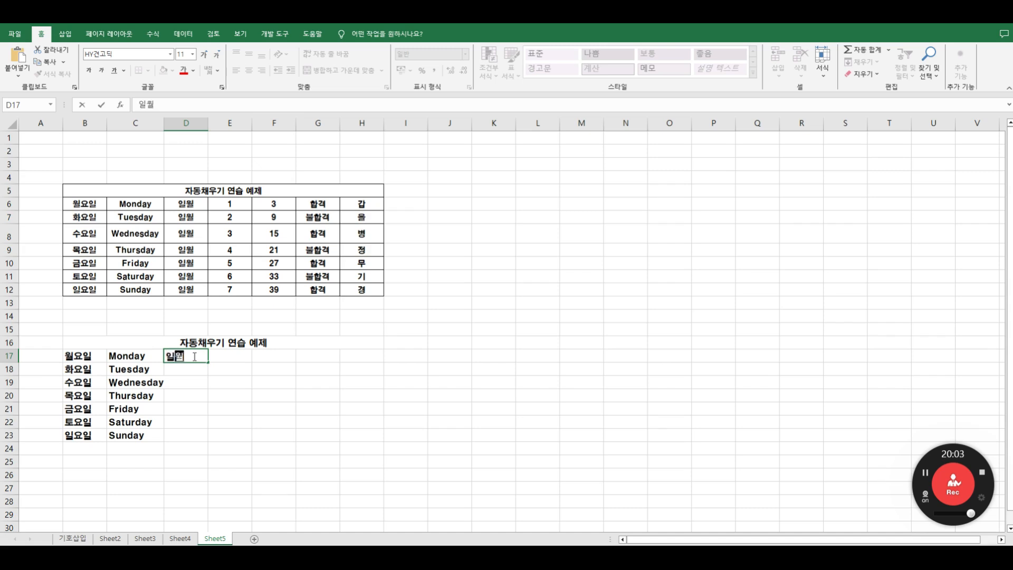
click(199, 378)
click(192, 354)
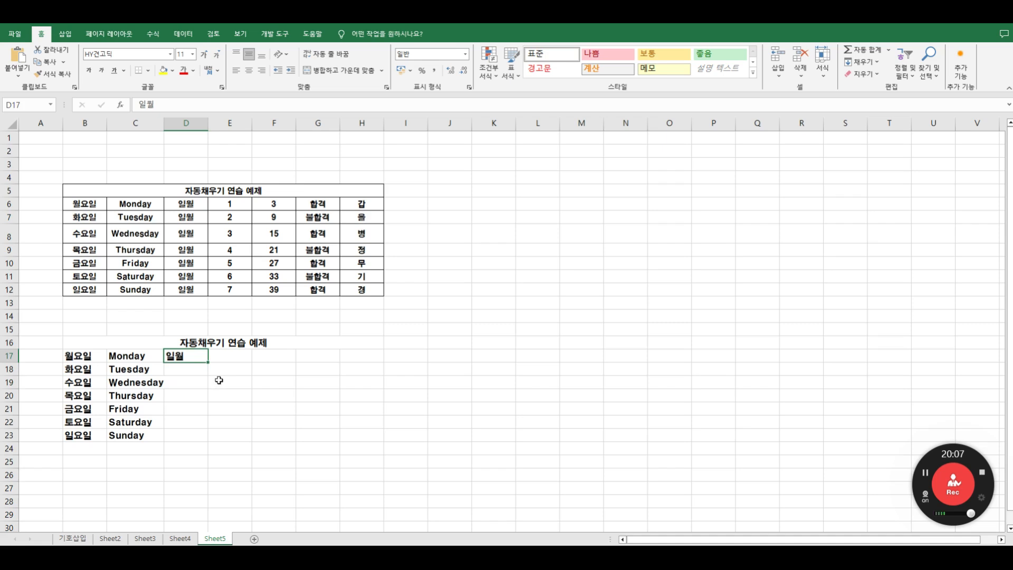
drag(208, 362, 209, 442)
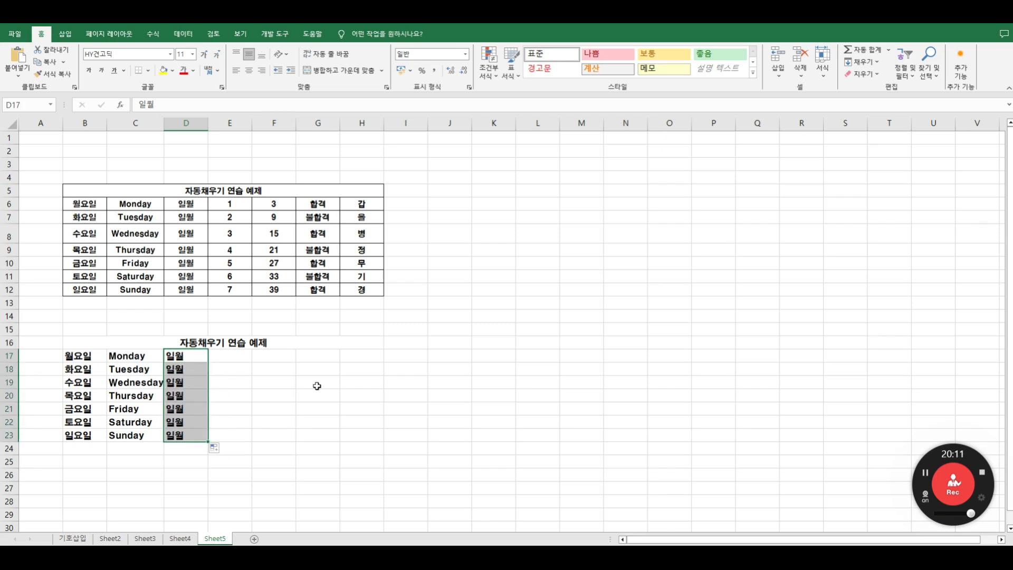
- Enter 1 in cell E17 and autofill an increasing series by one down to E23
click(226, 357)
text(1)
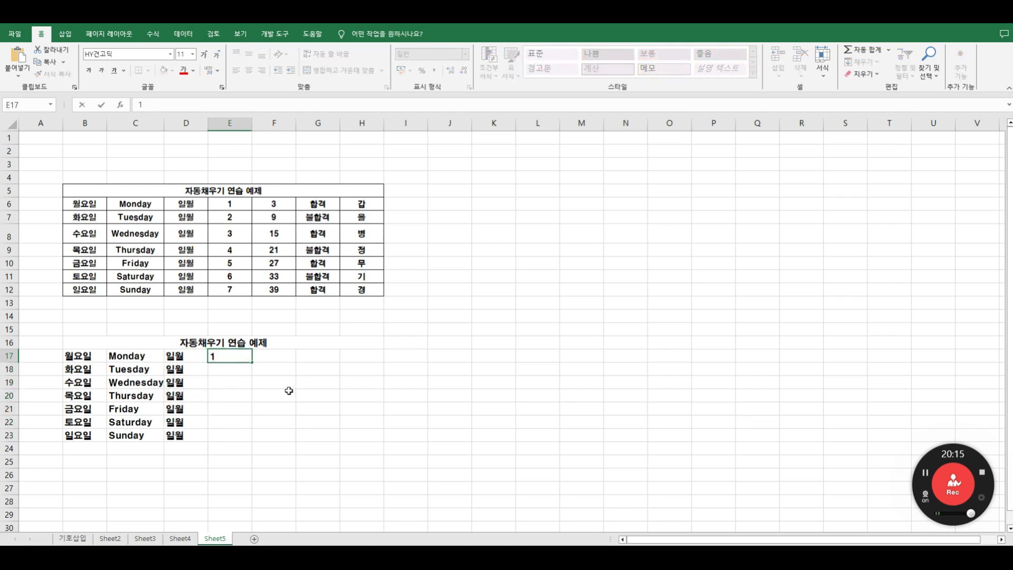
click(288, 392)
click(239, 361)
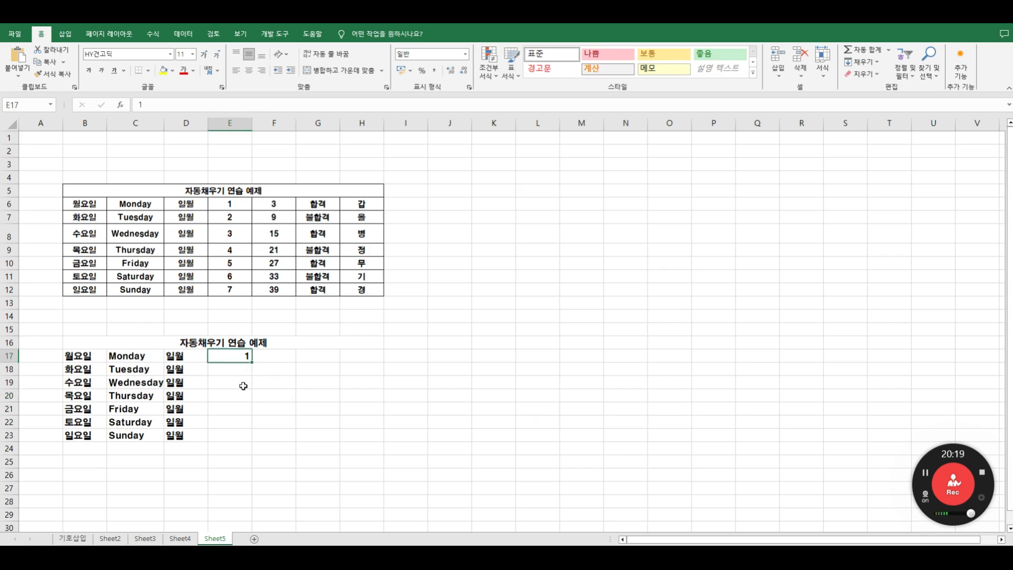
drag(252, 363, 253, 448)
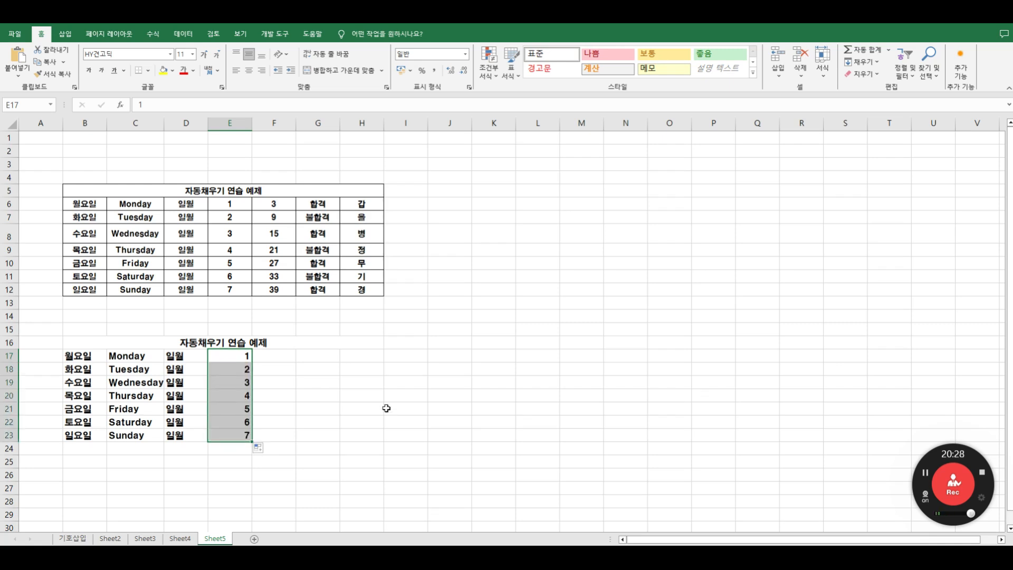
- Enter 3 in cell F17 and 9 in F18, and autofill the number series from both cells down to F23
click(272, 356)
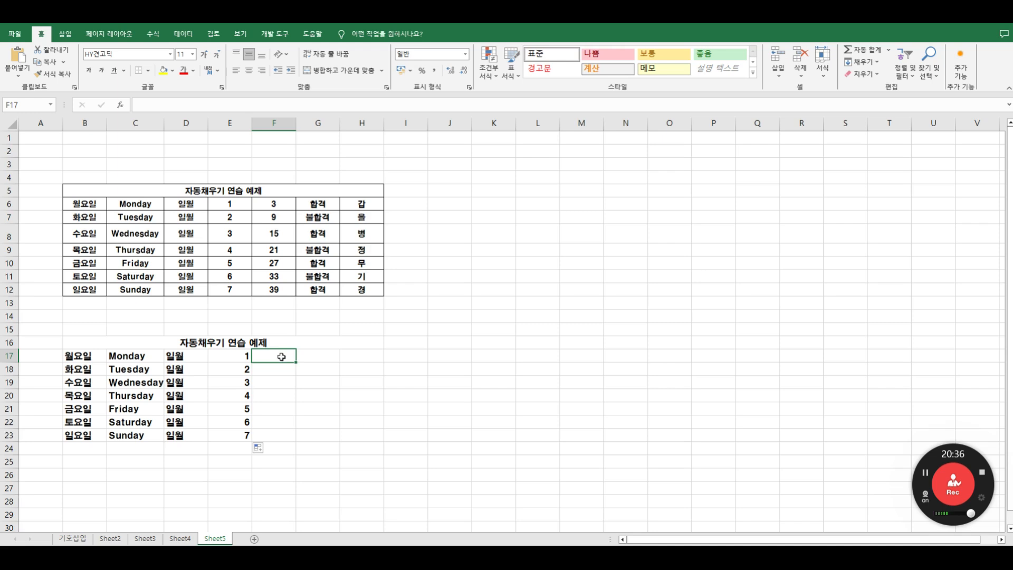
text(3)
key(Return)
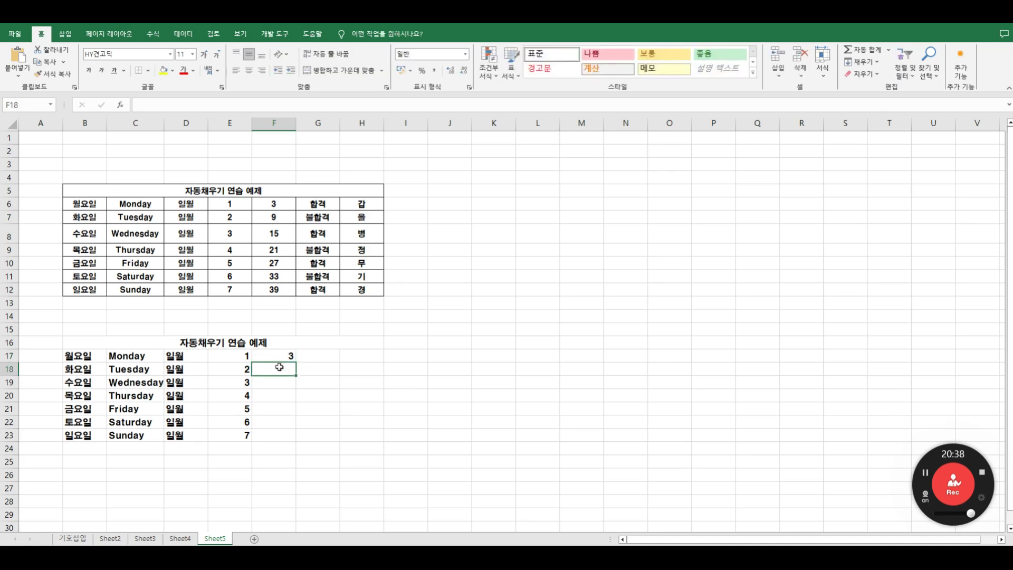
text(9)
click(345, 381)
drag(287, 354, 297, 437)
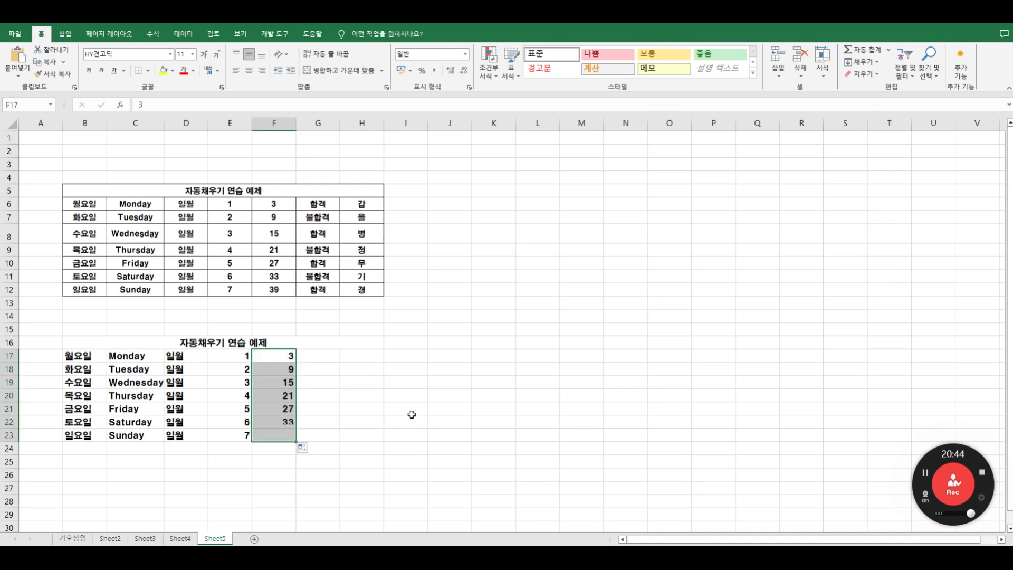
click(371, 414)
- Enter 합격 in cell G17 and 불합격 in G18, and autofill the alternating pair down to G23
click(326, 354)
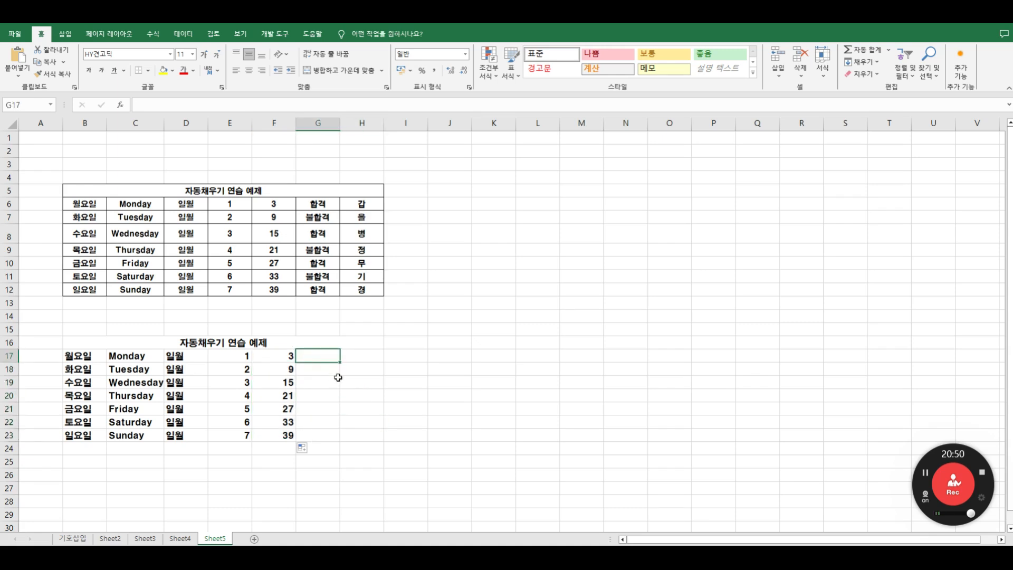
text(합격)
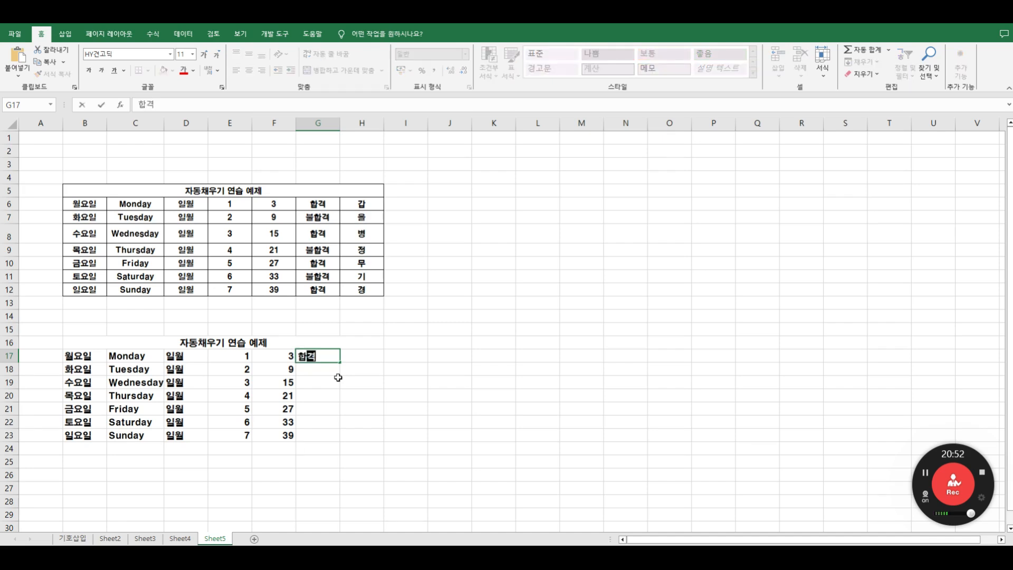
key(Return)
text(불합격)
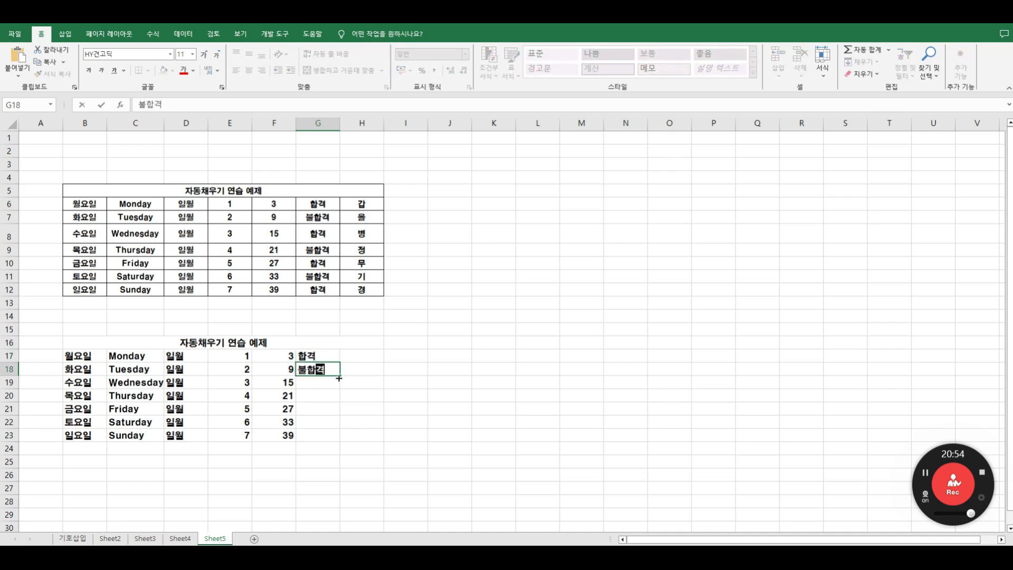
click(374, 396)
drag(319, 358, 340, 436)
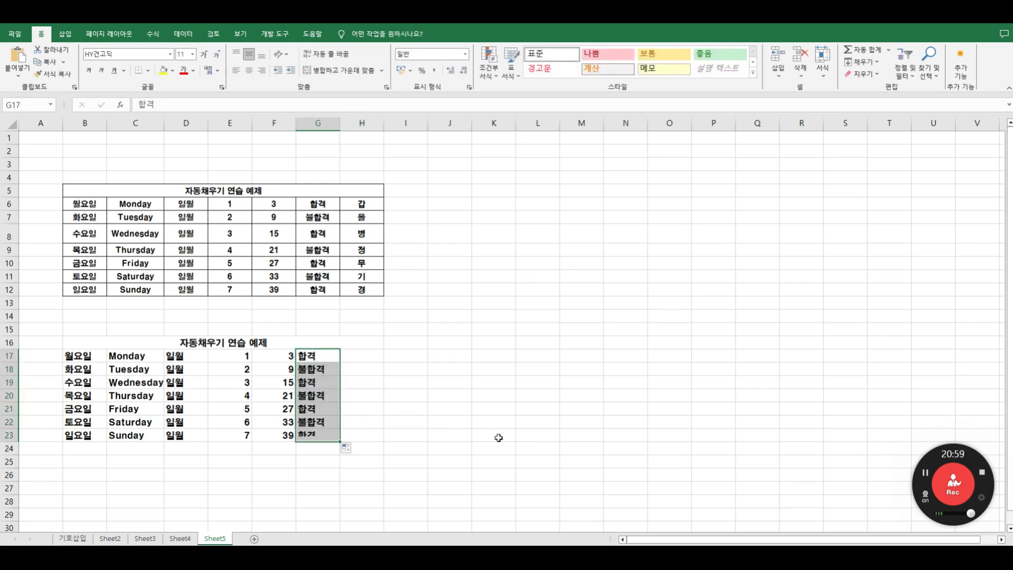
click(499, 437)
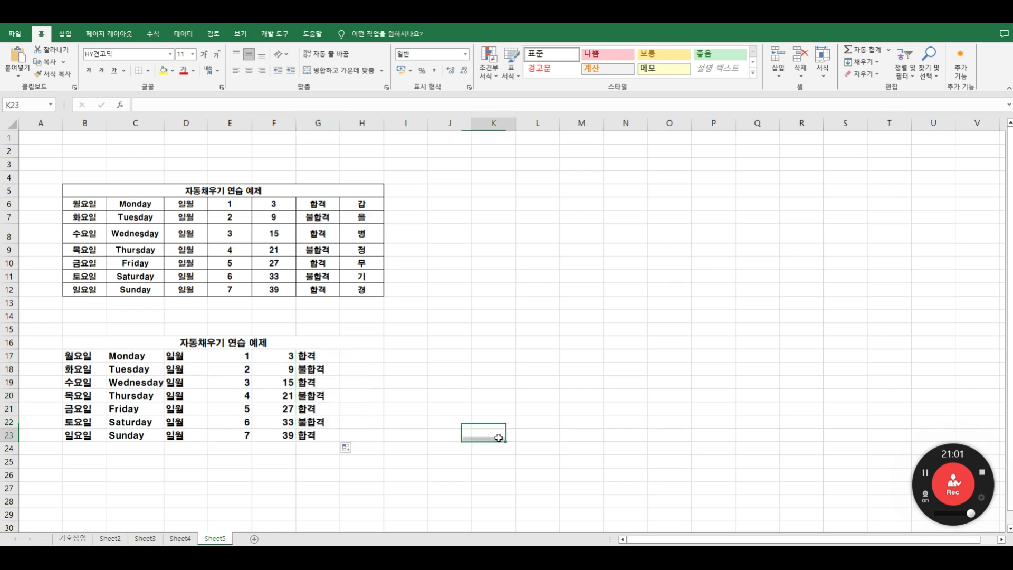
- Enter 갑 in cell H17 and autofill the list down to H23
click(350, 346)
click(372, 359)
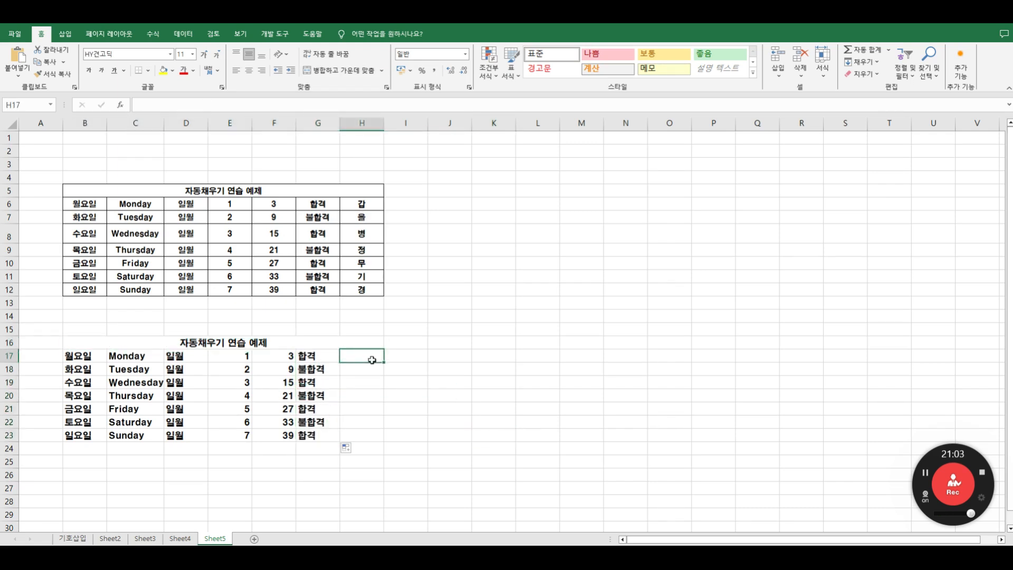
text(갑)
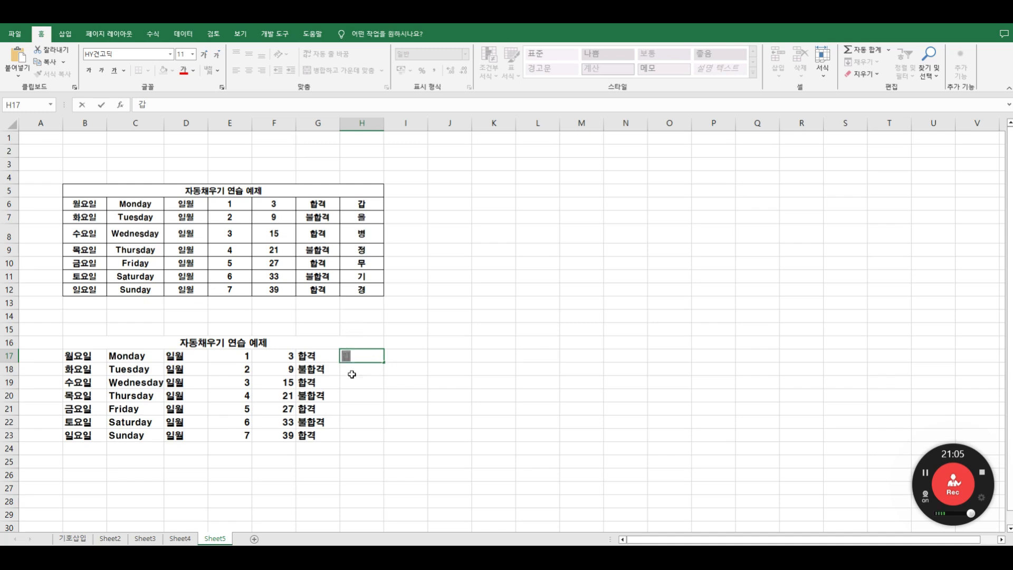
click(403, 403)
click(365, 359)
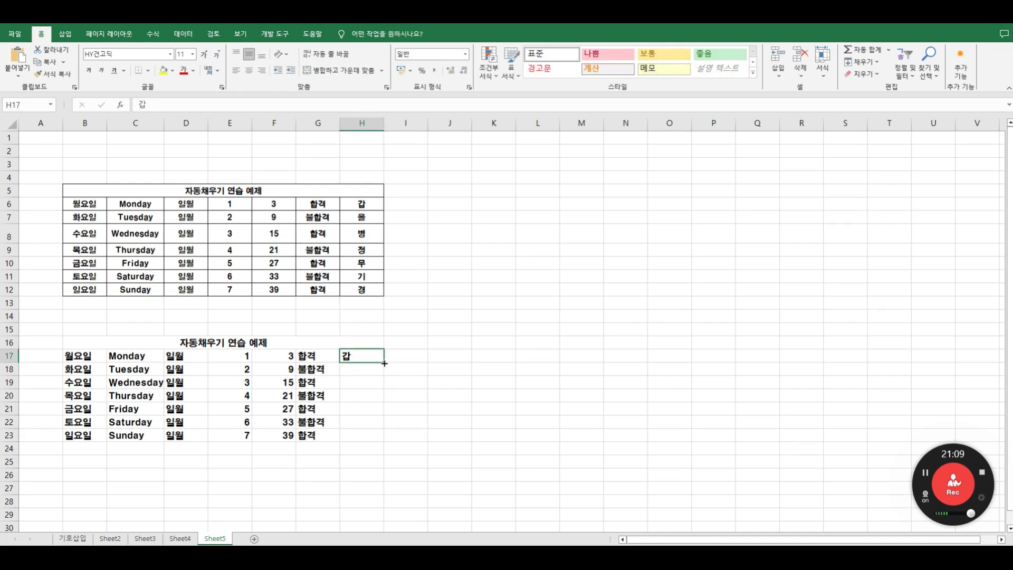
drag(384, 364, 383, 440)
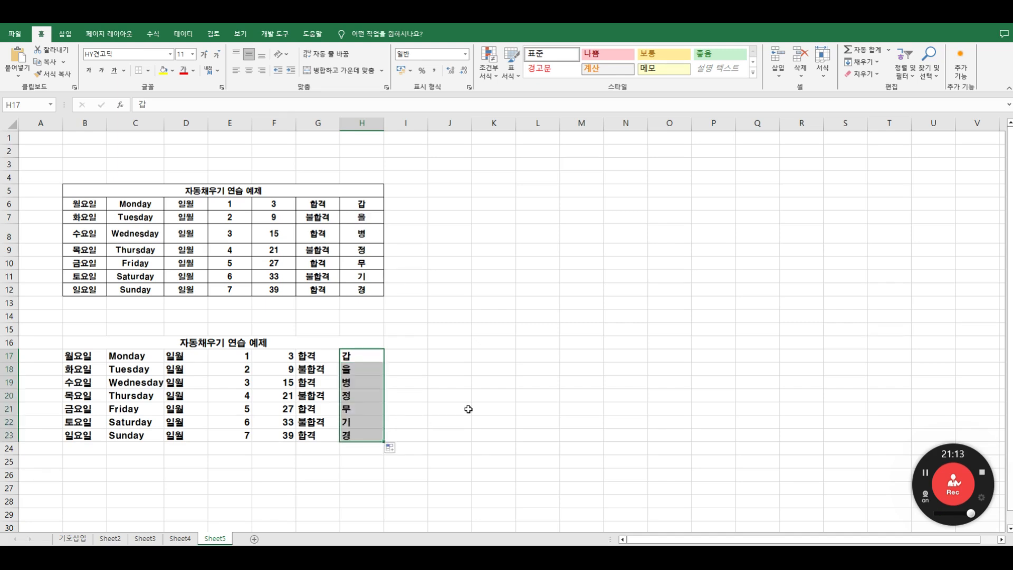
click(468, 409)
- Center the contents of the new 자동채우기 연습 예제 table in rows 16 to 23 horizontally
drag(80, 342, 302, 437)
click(251, 74)
click(250, 71)
click(532, 316)
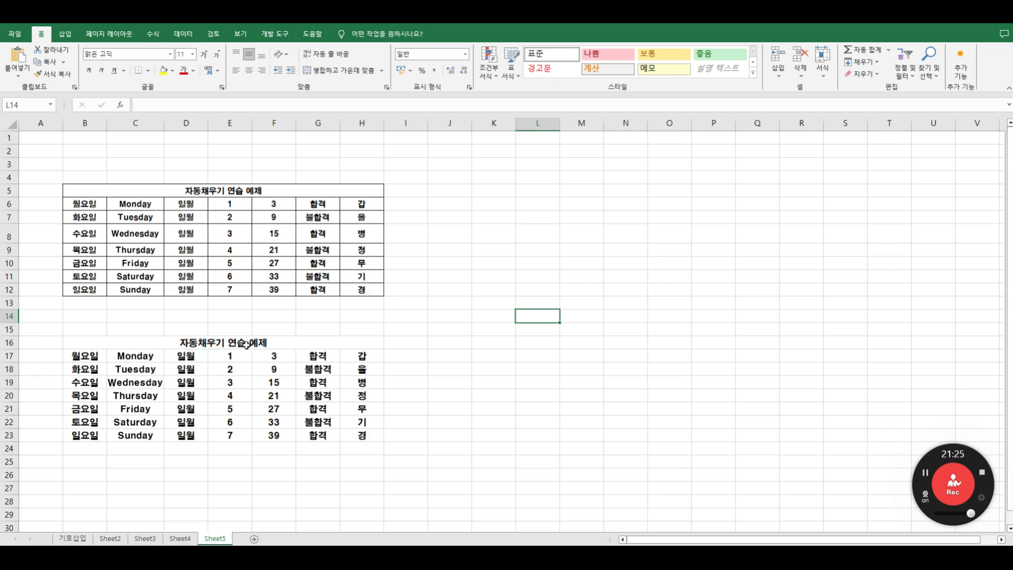
click(85, 361)
click(228, 357)
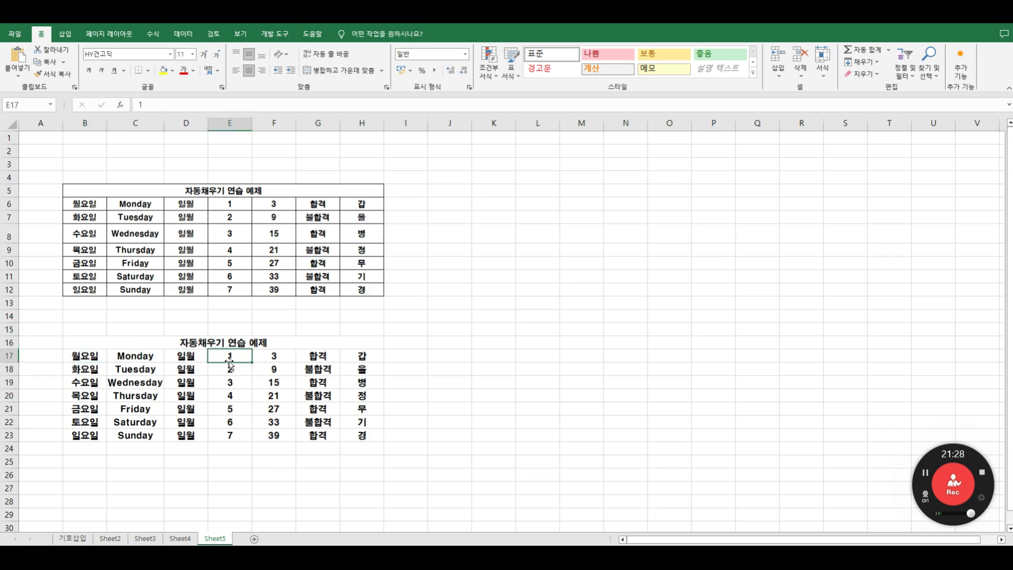
click(280, 358)
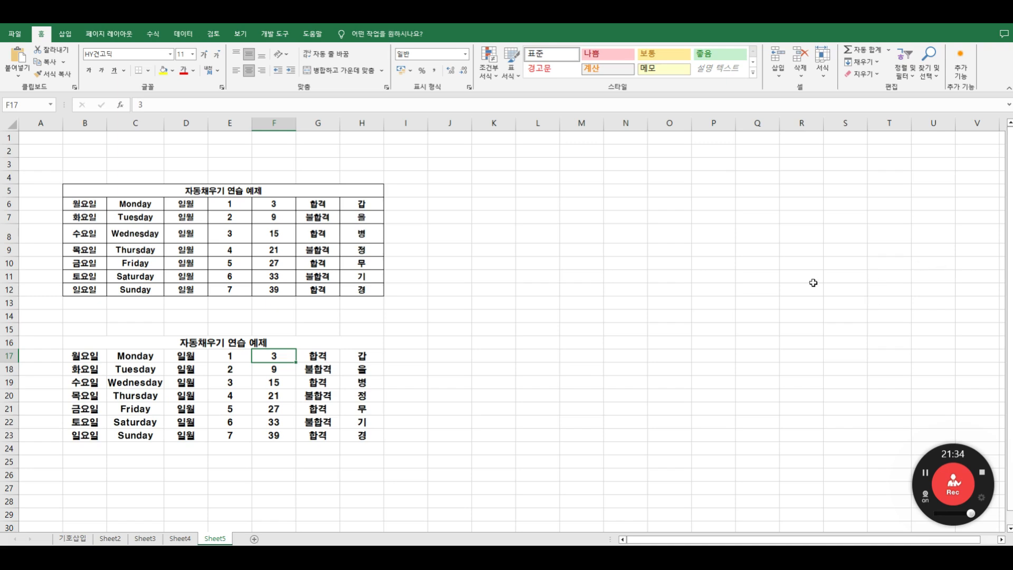
click(462, 350)
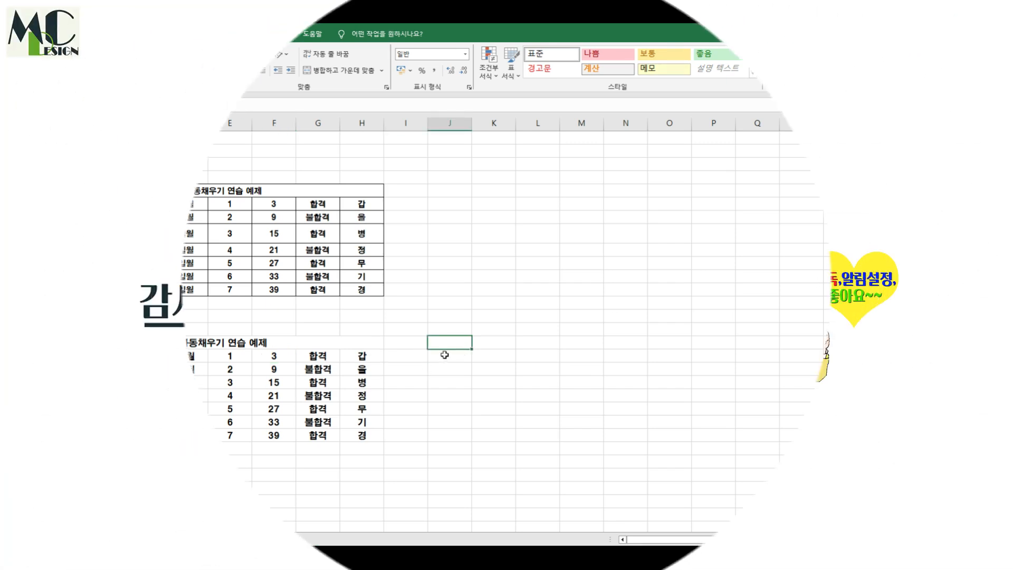